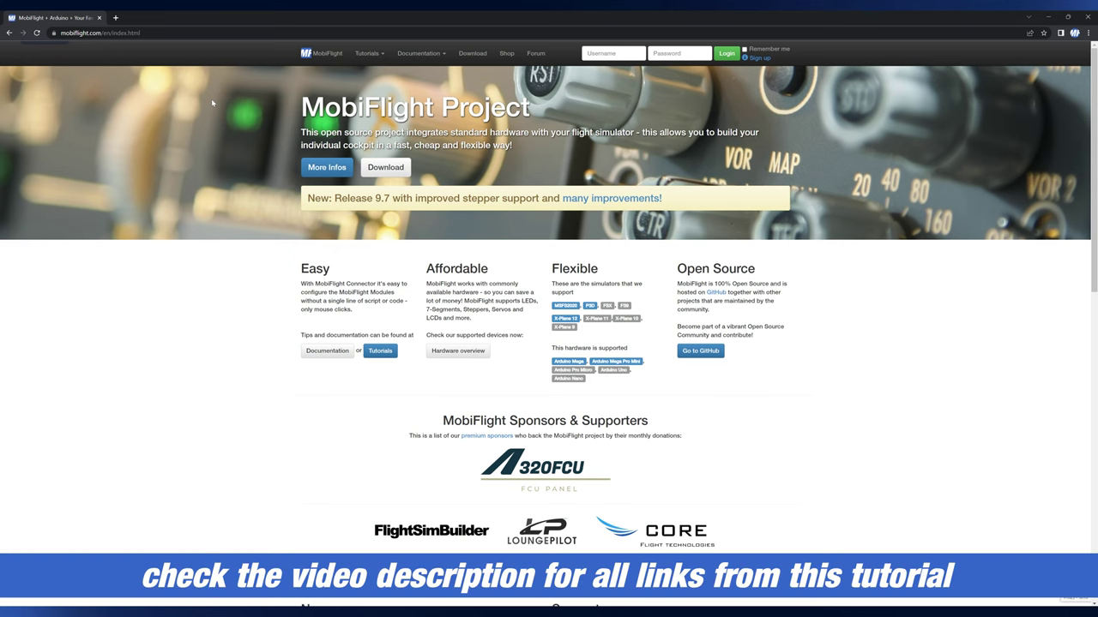
# Download mobiflight-setup.exe (Connector 9.7.0) from the MobiFlight download page and show it in Downloads.
pyautogui.click(462, 57)
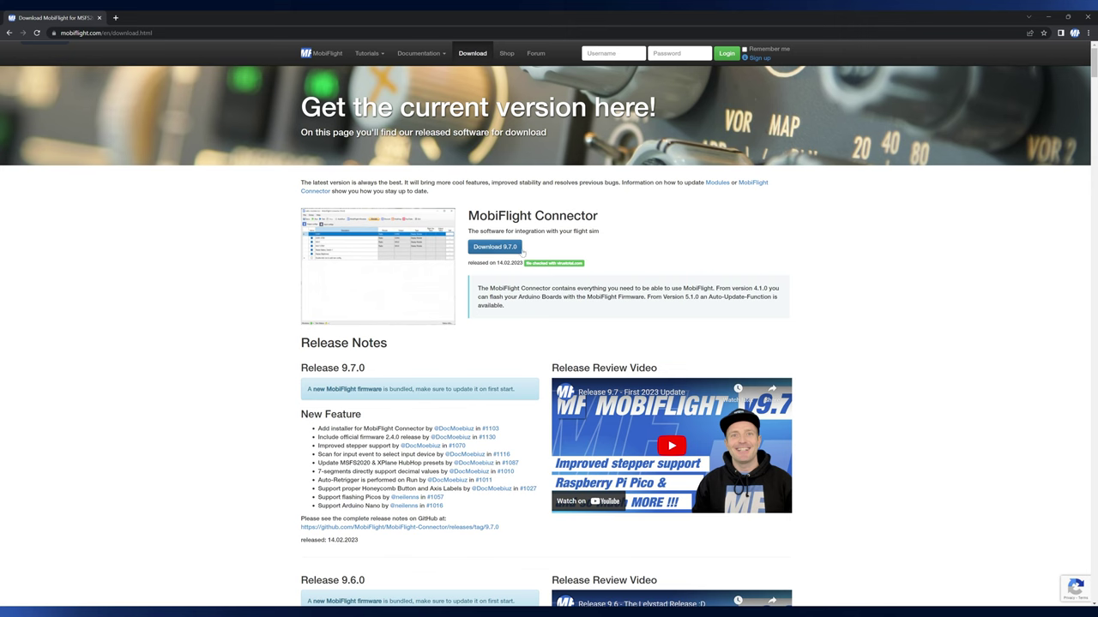
pyautogui.click(501, 249)
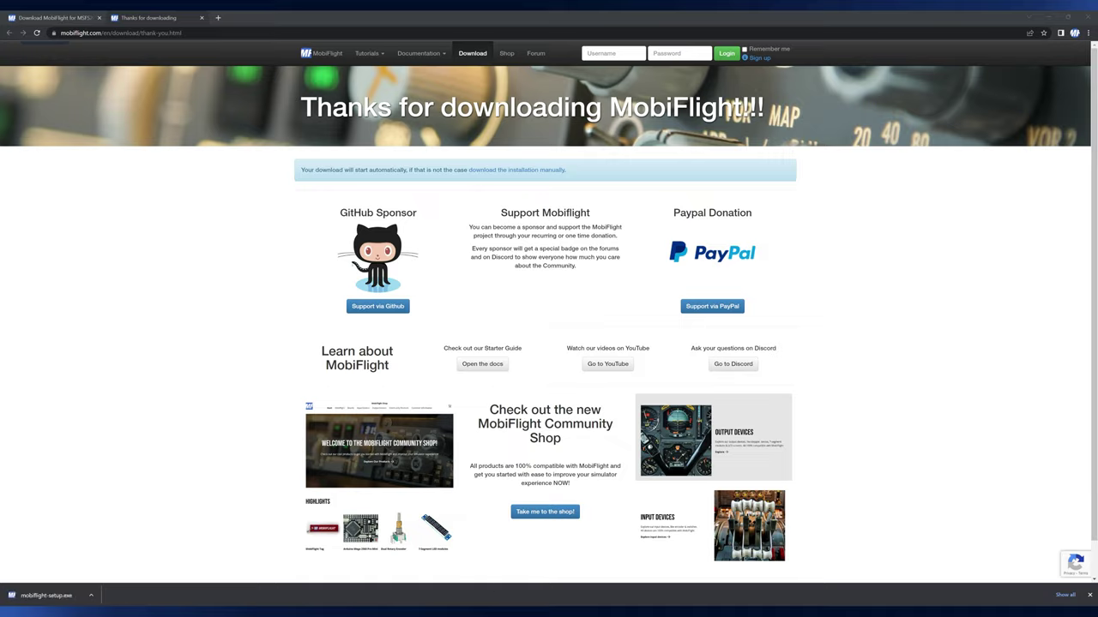
pyautogui.moveTo(581, 612)
pyautogui.click(580, 566)
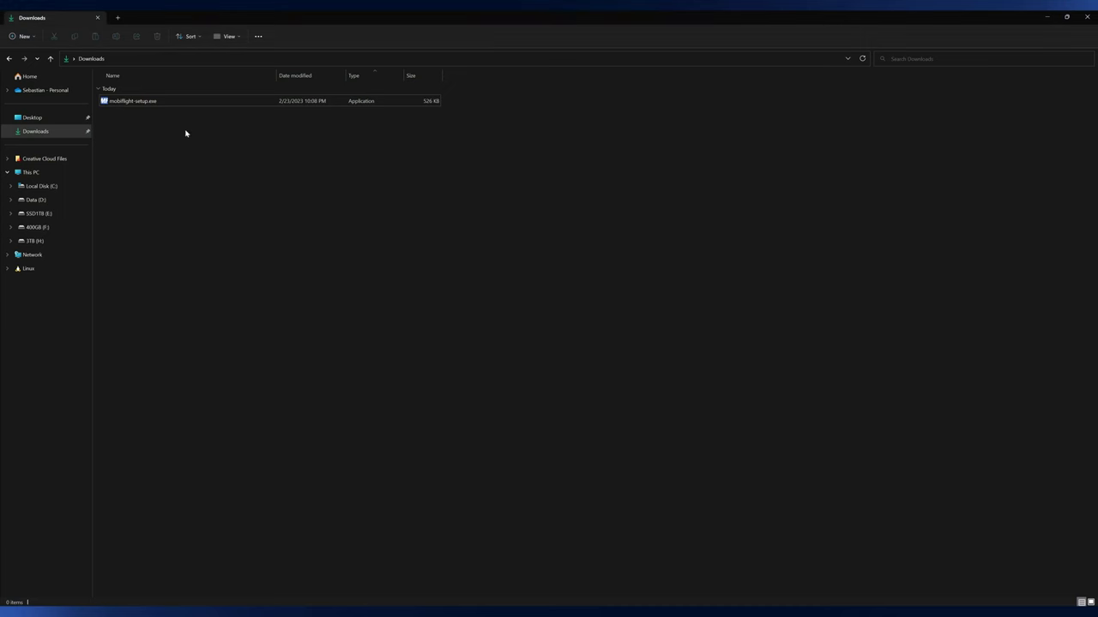
# Launch mobiflight-setup.exe from Downloads and allow it past the SmartScreen warning.
pyautogui.doubleClick(174, 102)
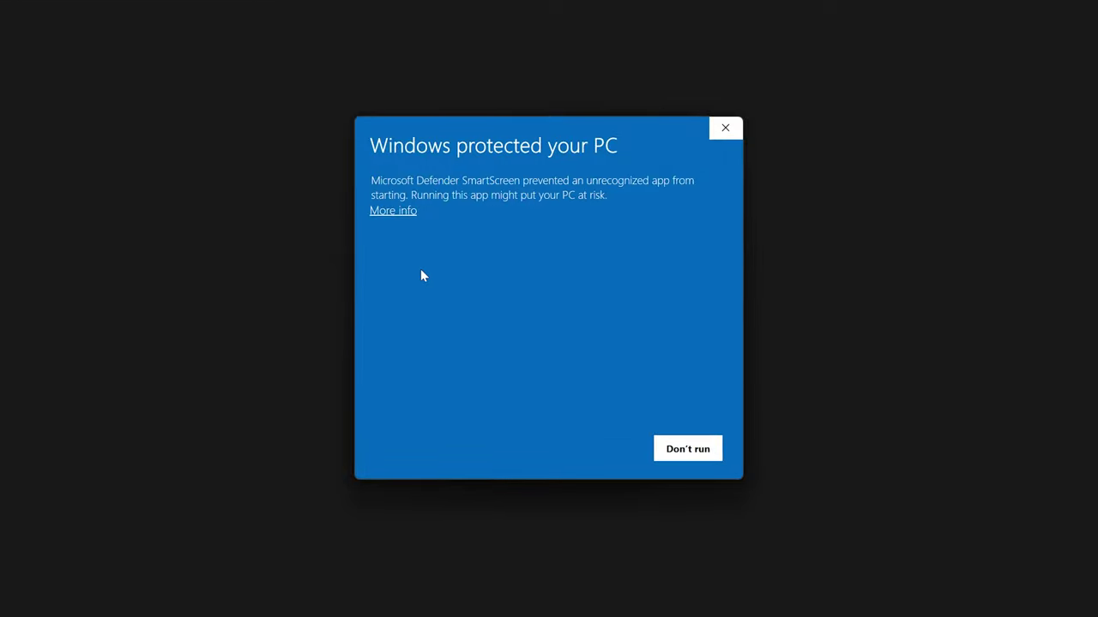
pyautogui.click(388, 212)
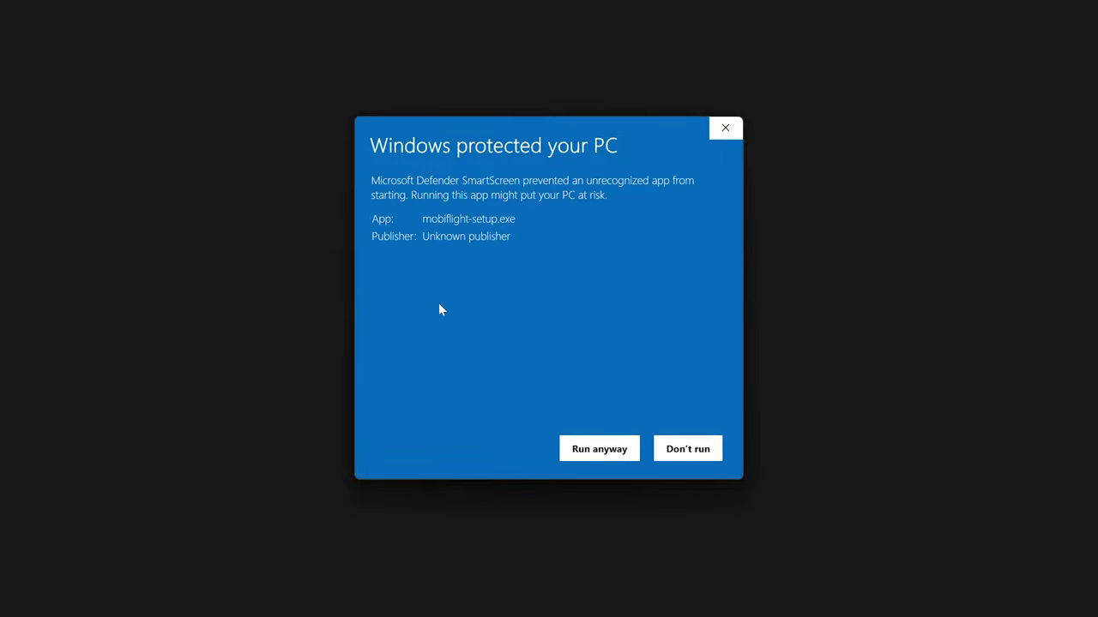
pyautogui.click(591, 453)
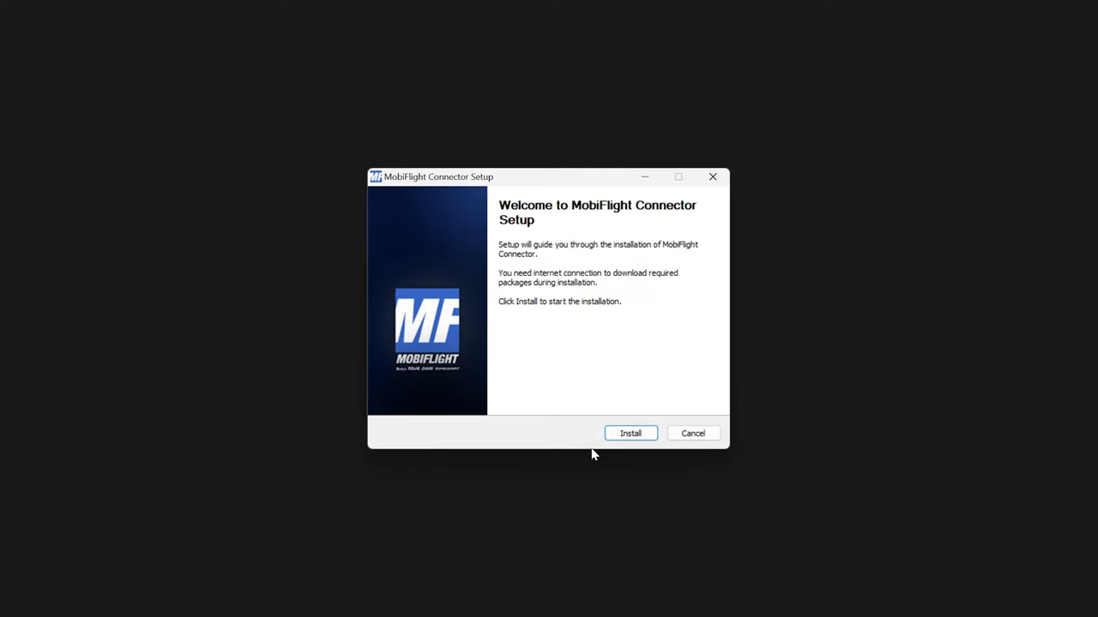
# Install MobiFlight Connector from the setup window and wait for the 9.7.0 release notes.
pyautogui.click(645, 435)
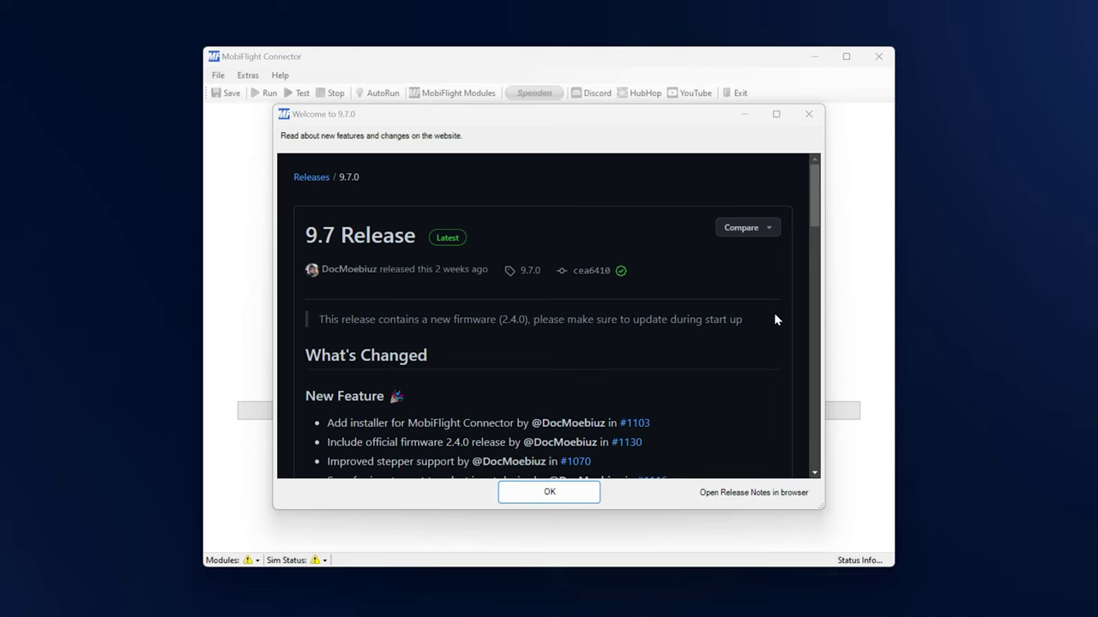
# Install the MSFS2020 WASM module, confirm its success, and join the community feedback program.
pyautogui.scroll(-8, 696, 319)
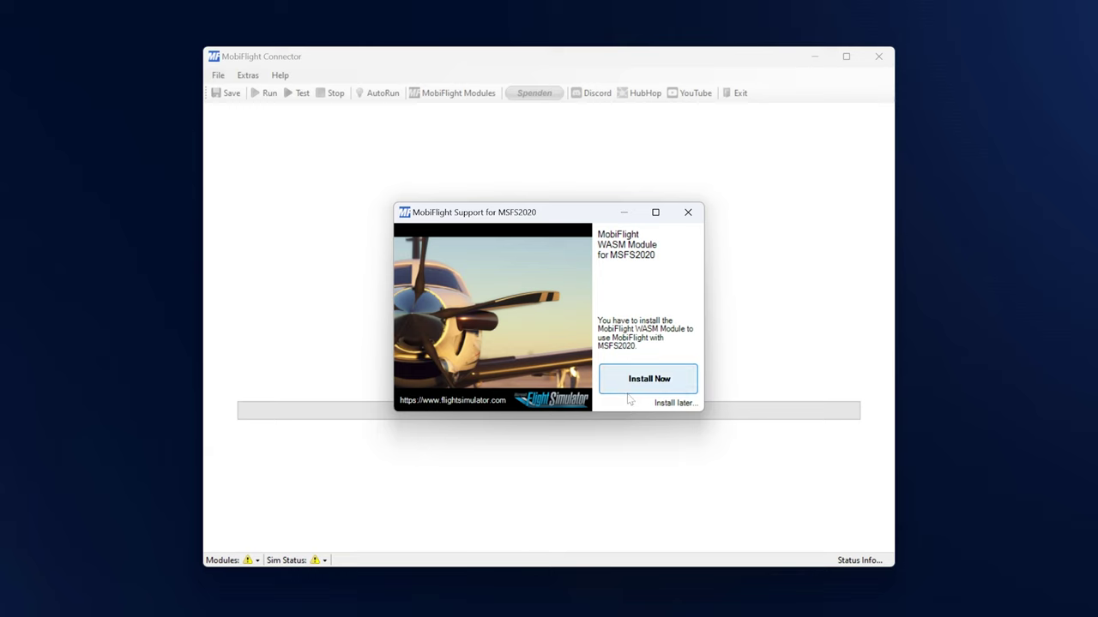
pyautogui.click(632, 386)
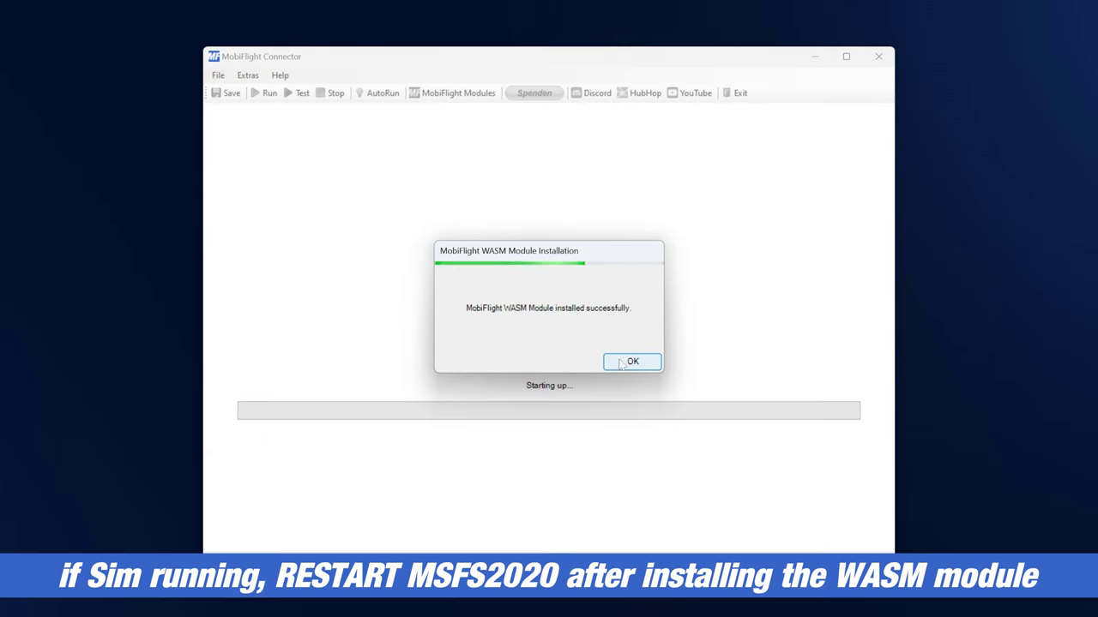
pyautogui.click(632, 363)
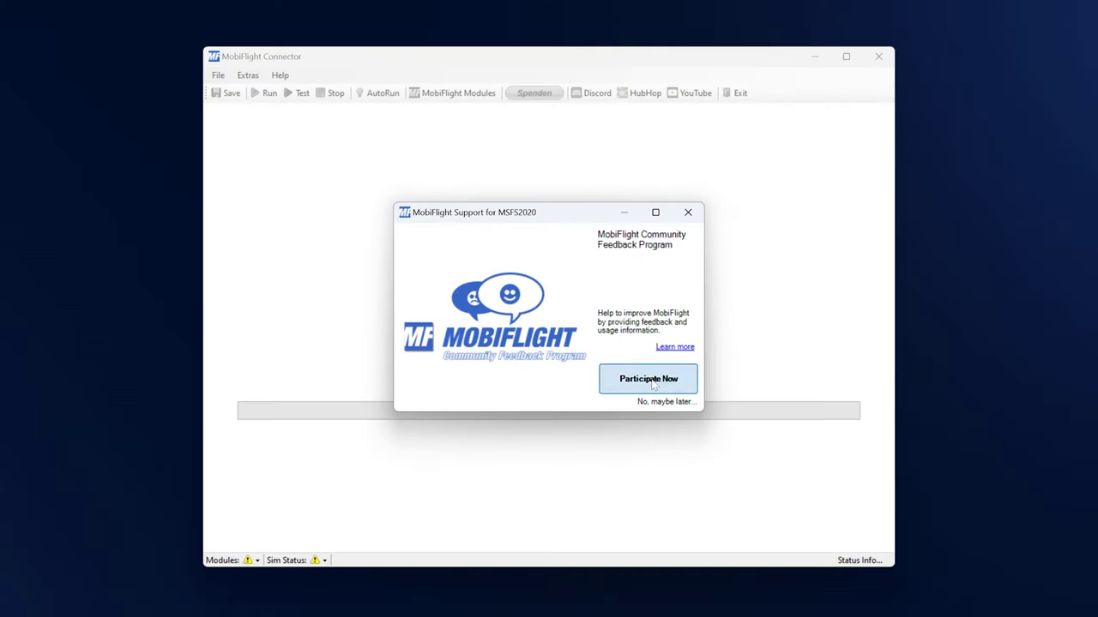
pyautogui.click(655, 386)
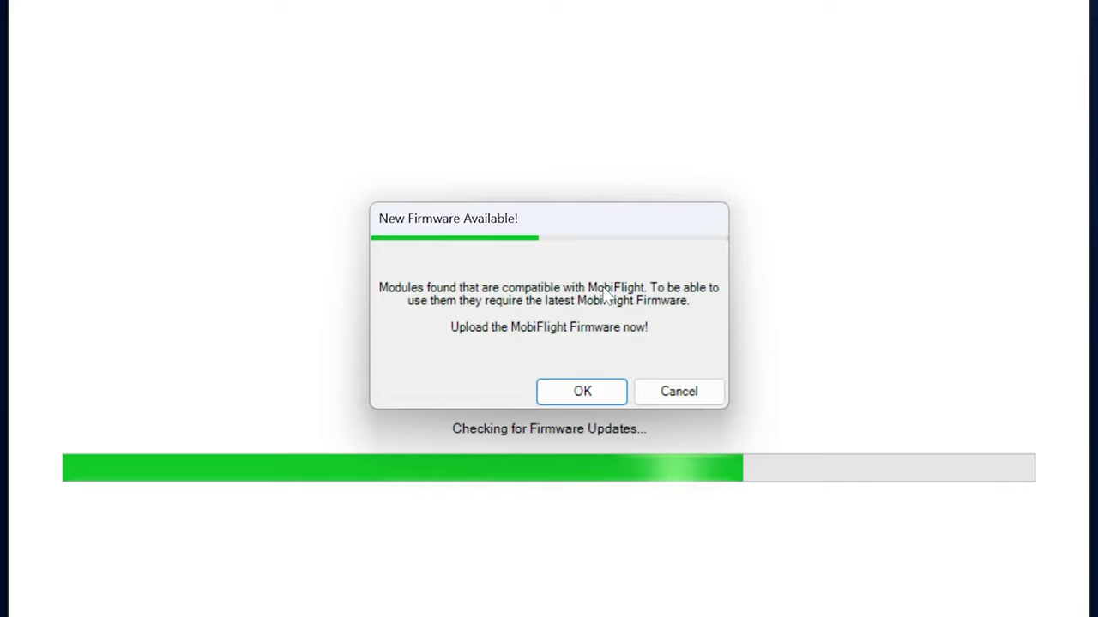
# Accept the new firmware prompt and dismiss the ambiguous COM9 board hint.
pyautogui.click(557, 389)
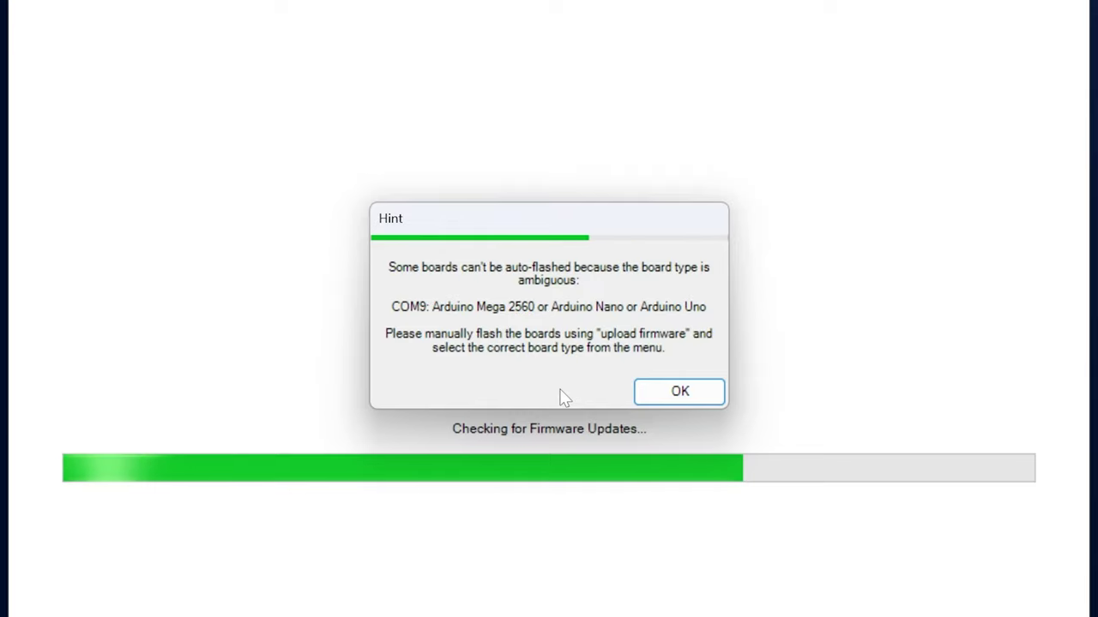
pyautogui.click(664, 393)
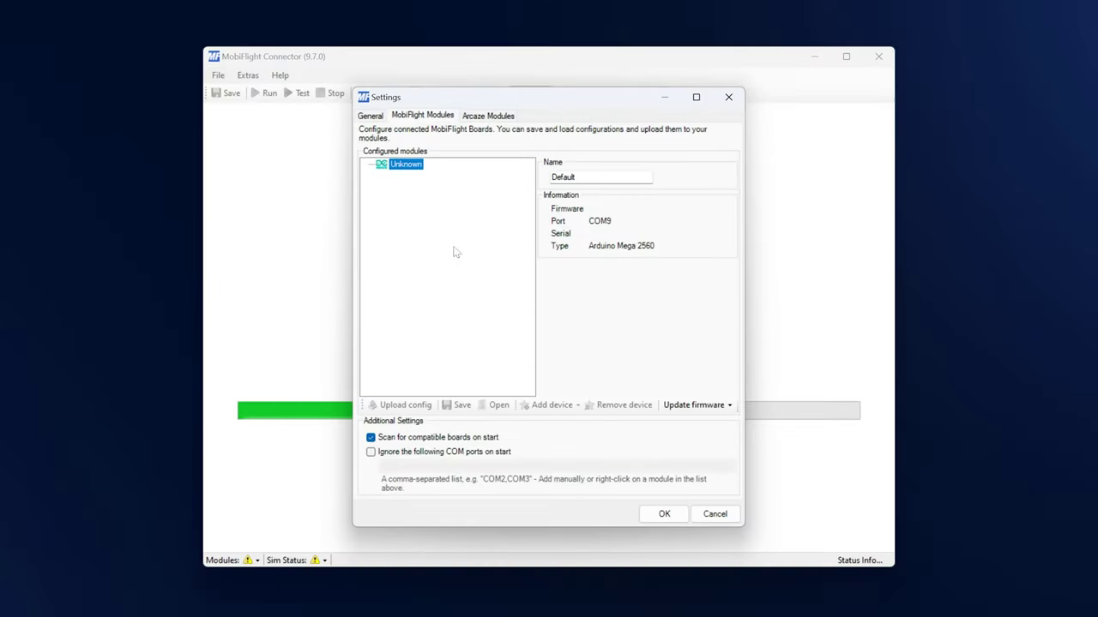
# Flash the unknown COM9 module with Arduino Mega 2560 firmware and close Settings keeping changes.
pyautogui.rightClick(408, 166)
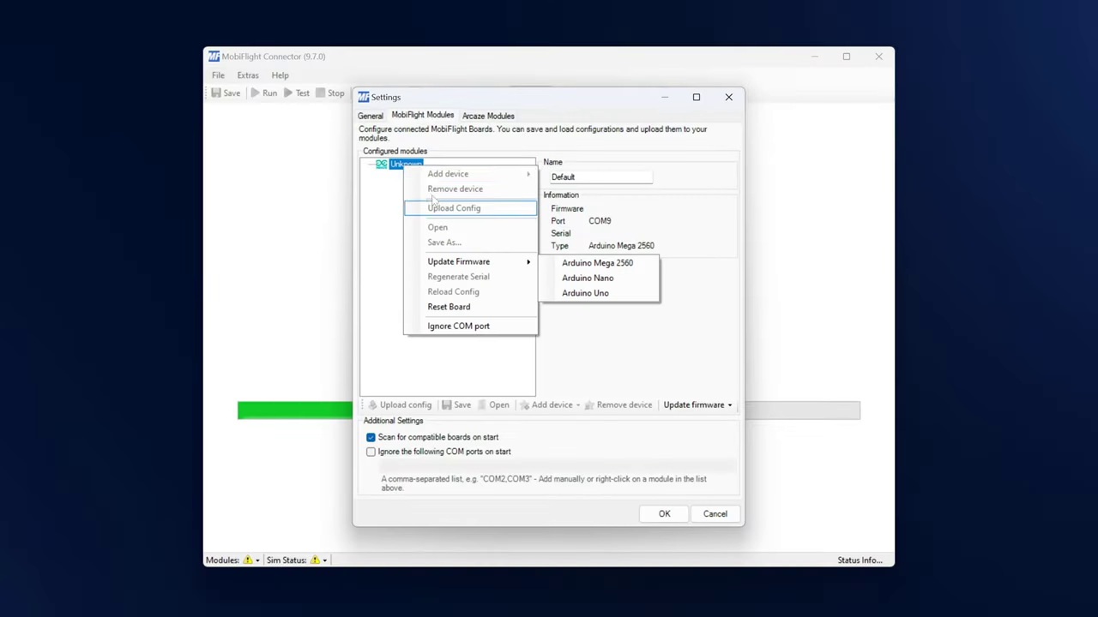
pyautogui.click(388, 188)
pyautogui.rightClick(412, 166)
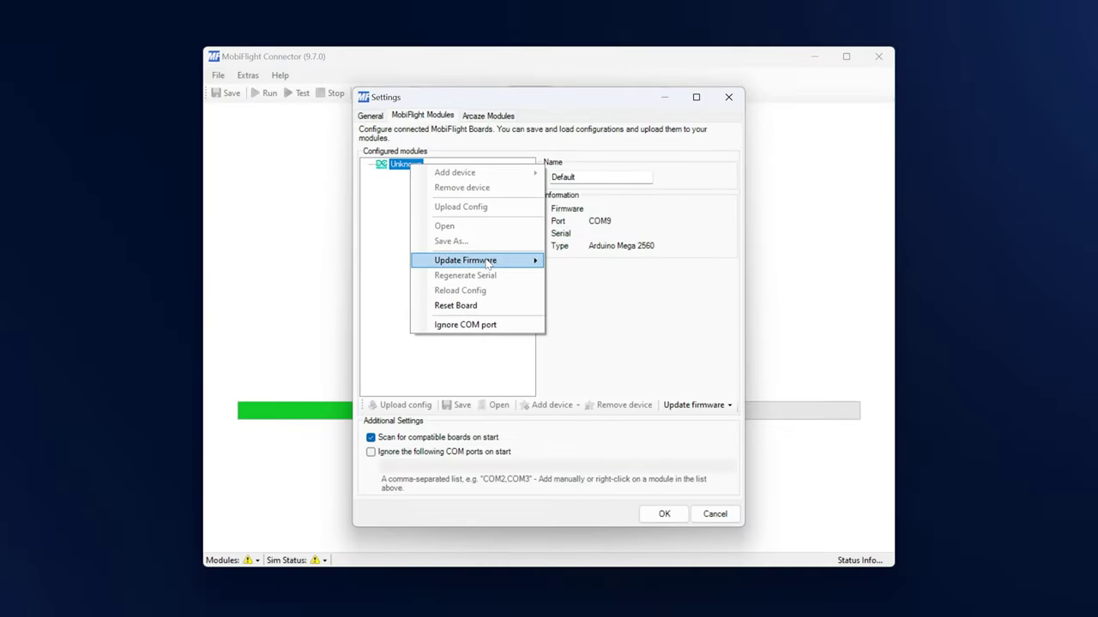
pyautogui.moveTo(489, 260)
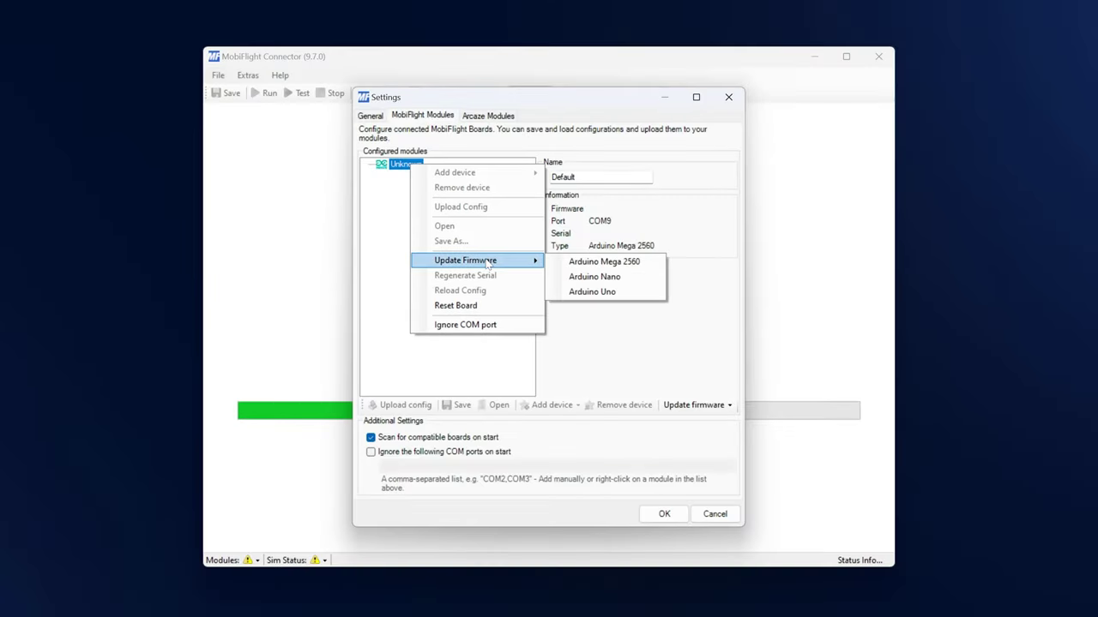
pyautogui.click(584, 267)
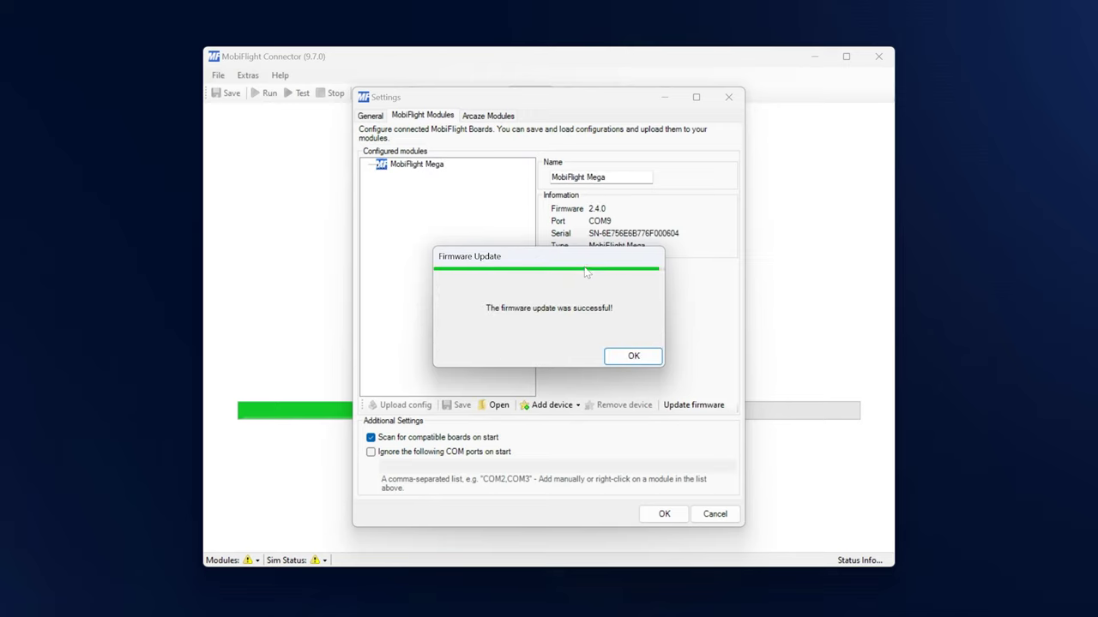
pyautogui.click(632, 360)
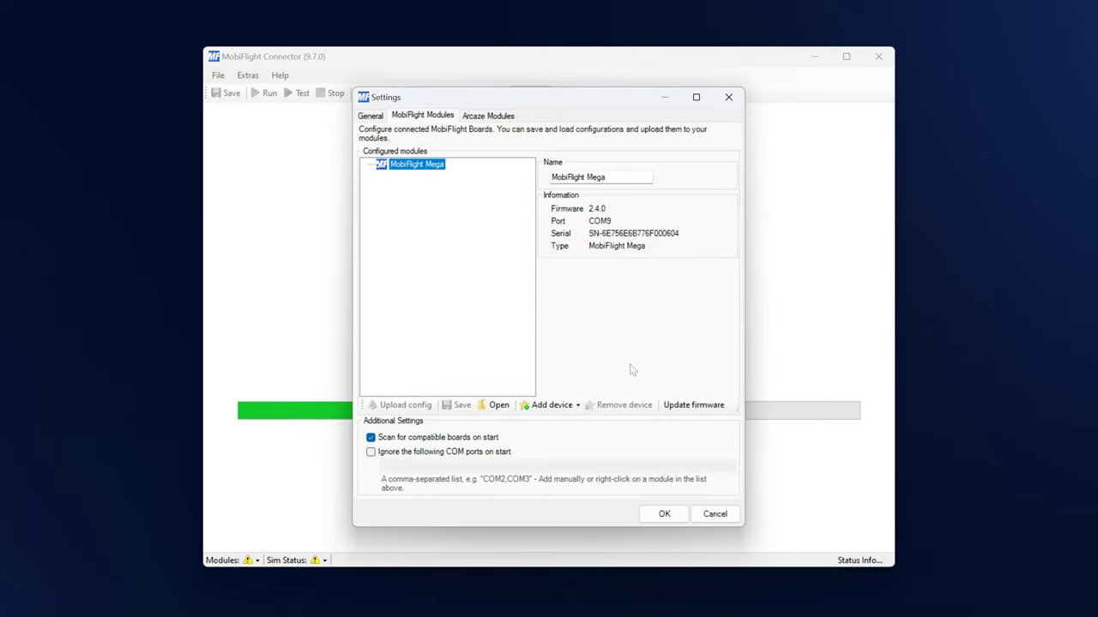
pyautogui.click(665, 513)
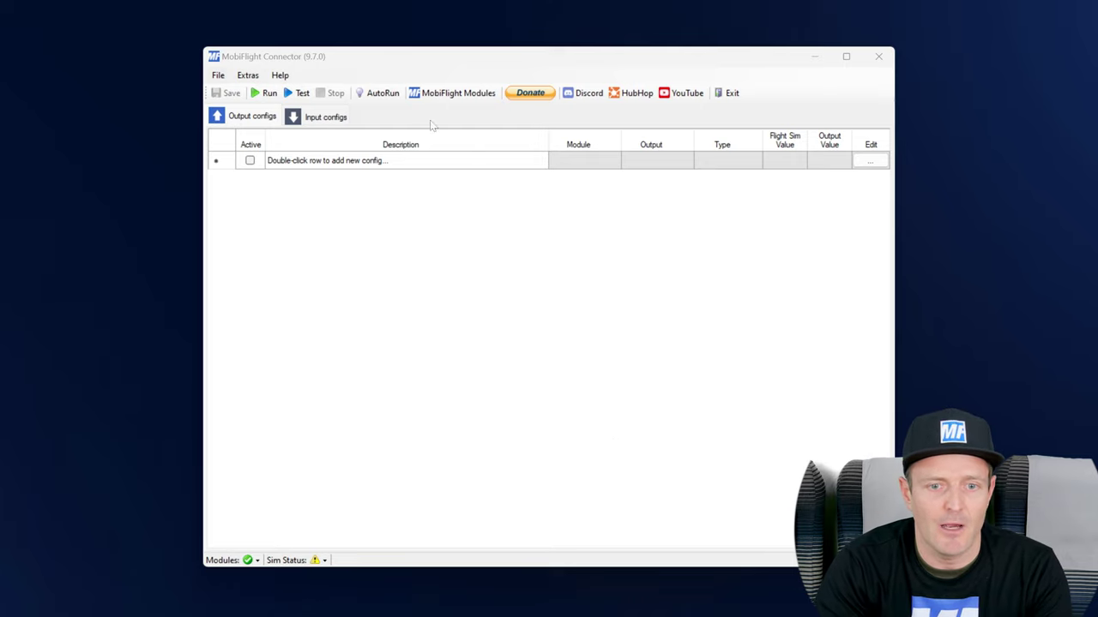
# Fetch the latest HubHop presets for MSFS2020 and XPlane from the Extras menu.
pyautogui.click(218, 77)
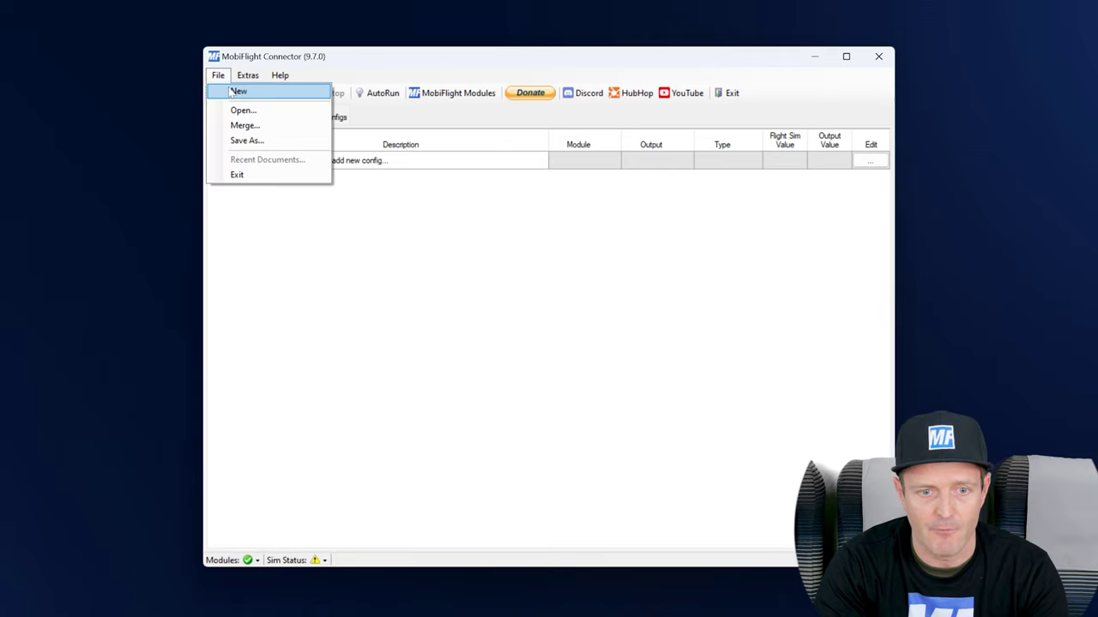
pyautogui.moveTo(253, 79)
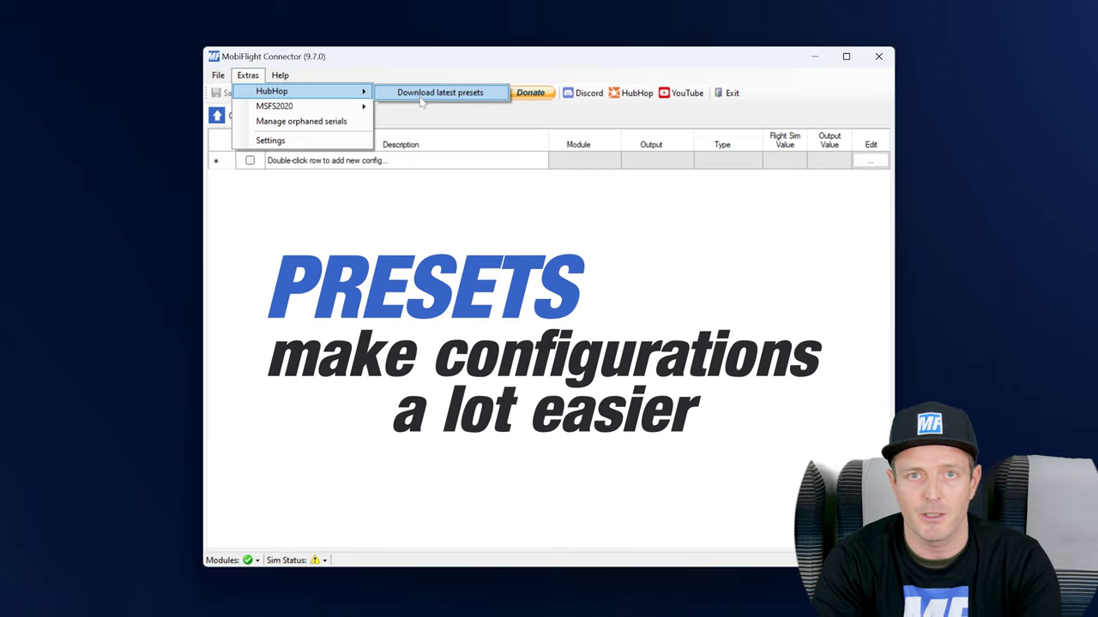
pyautogui.click(421, 94)
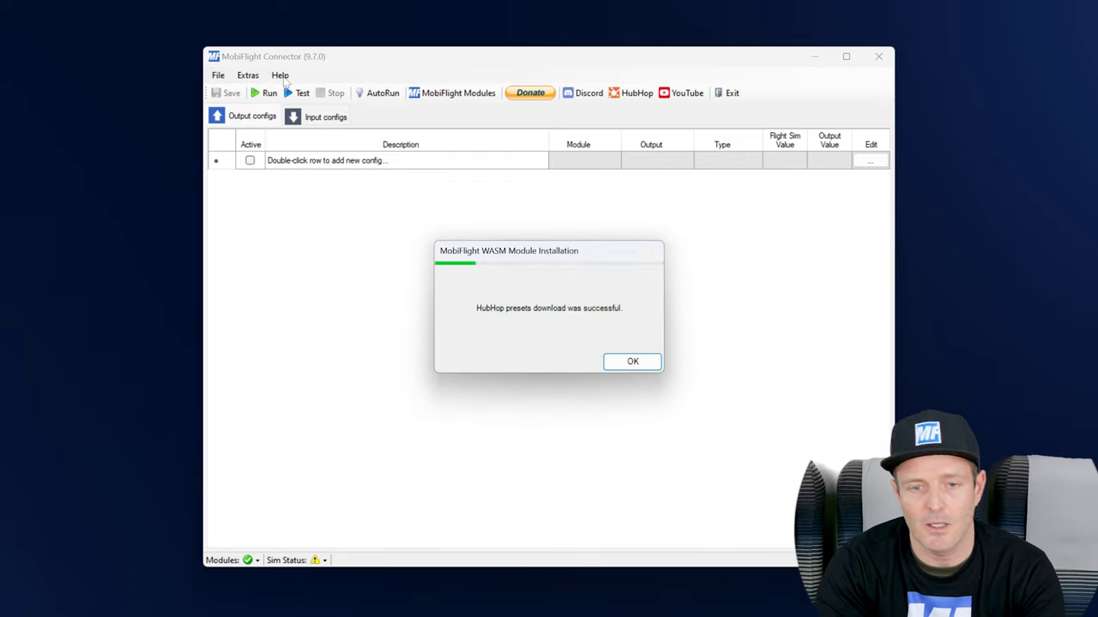
# Dismiss the HubHop download confirmation and briefly browse the Help menu.
pyautogui.click(632, 360)
pyautogui.click(281, 75)
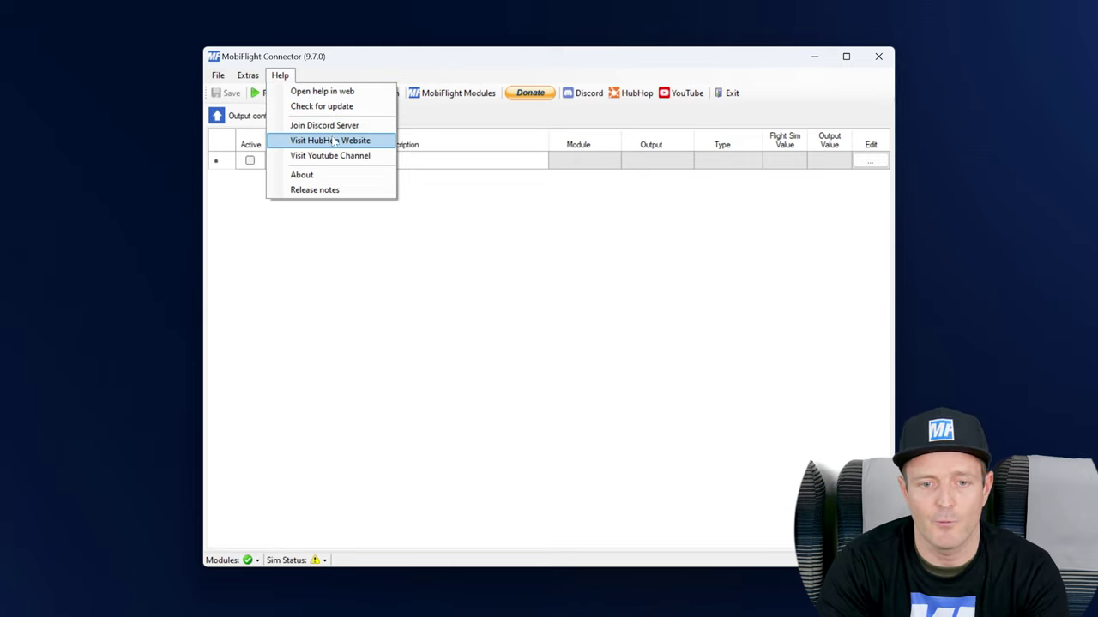
pyautogui.click(536, 300)
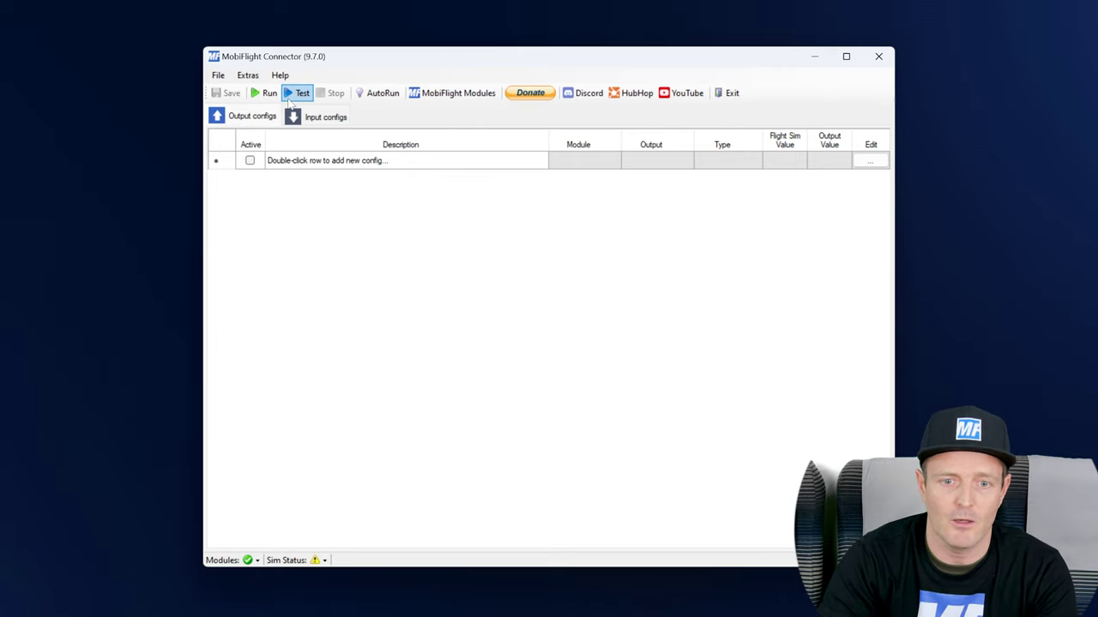
pyautogui.click(454, 101)
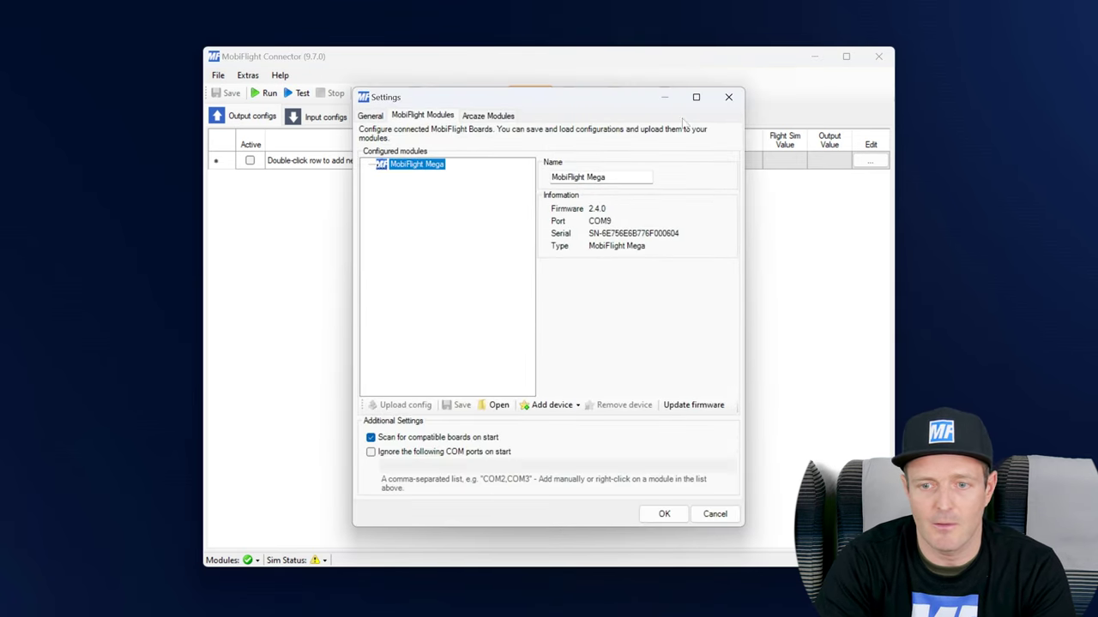
pyautogui.click(728, 97)
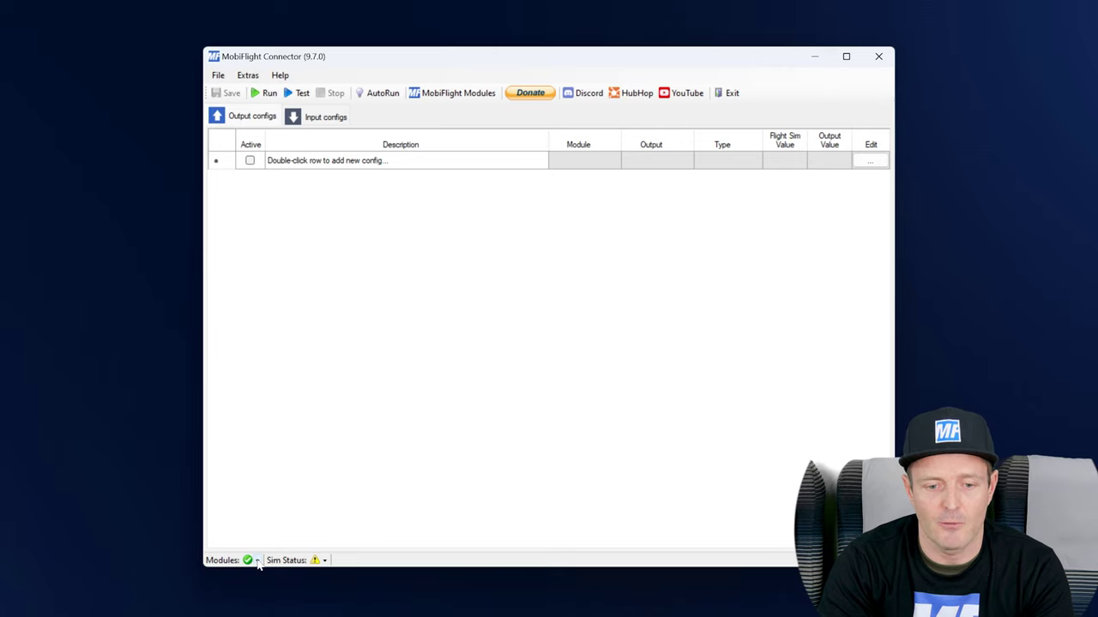
# Verify the MobiFlight Mega is listed and no simulator is connected, then open Start.
pyautogui.click(256, 560)
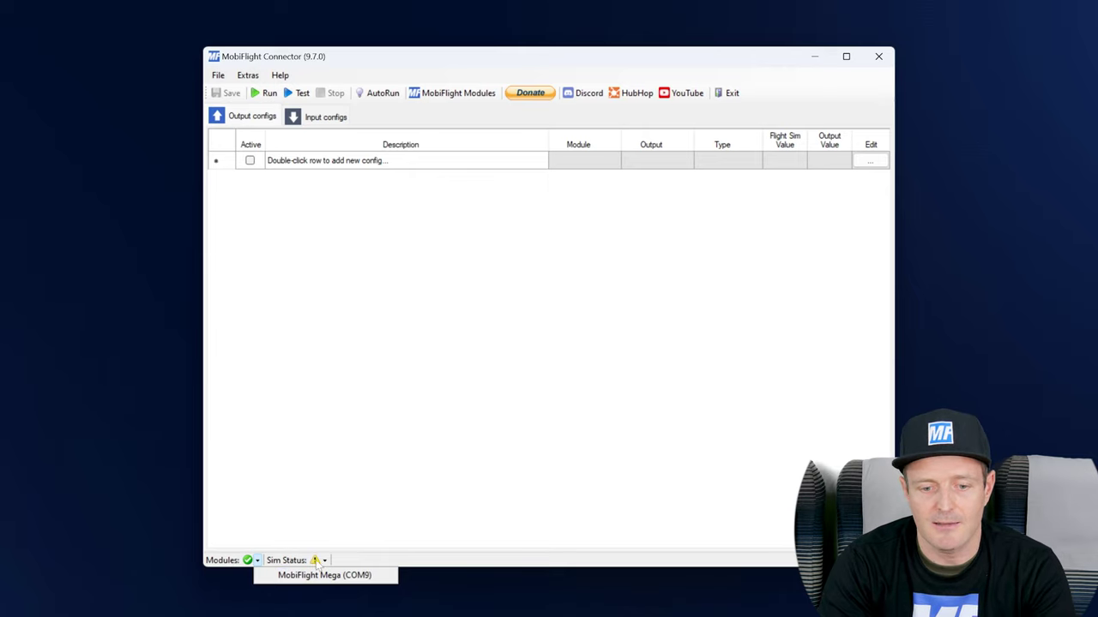
pyautogui.click(288, 566)
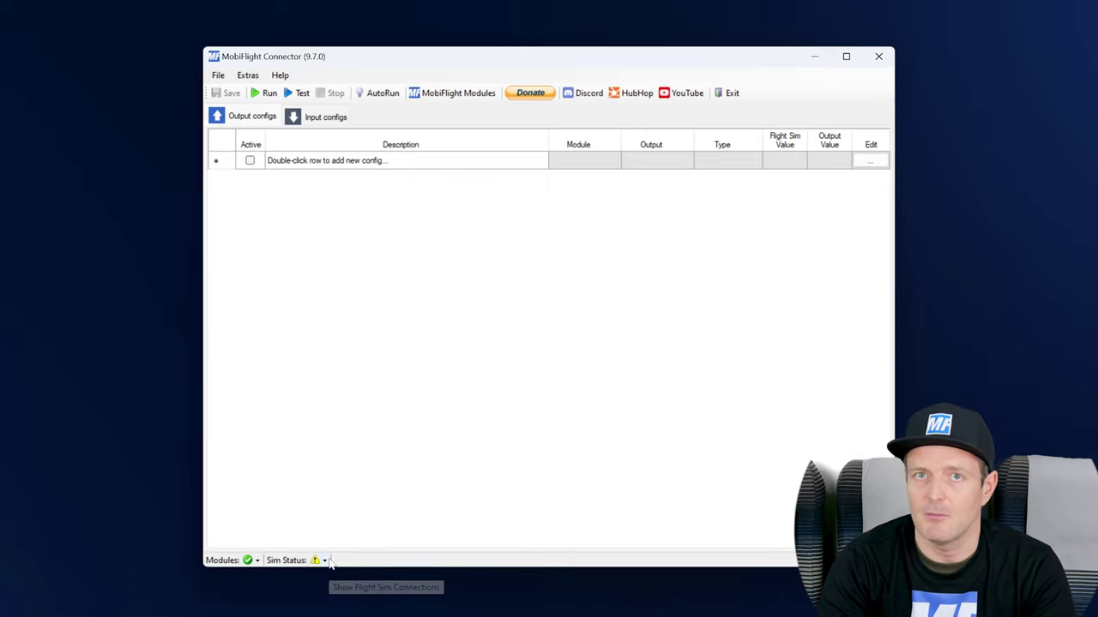
pyautogui.click(325, 560)
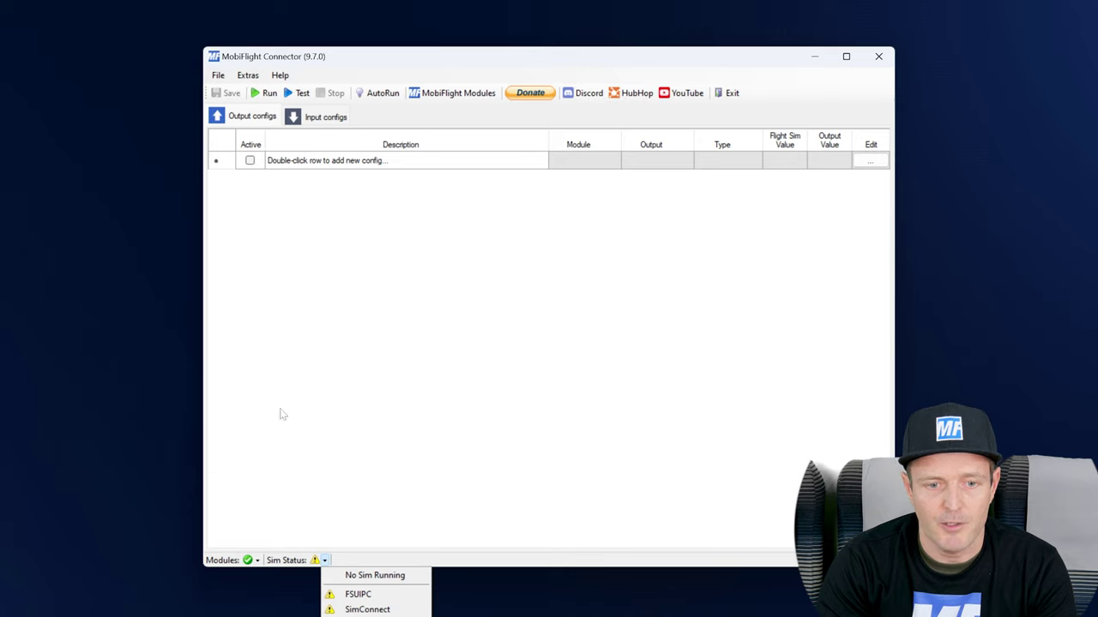
pyautogui.hotkey('alt', 'Tab')
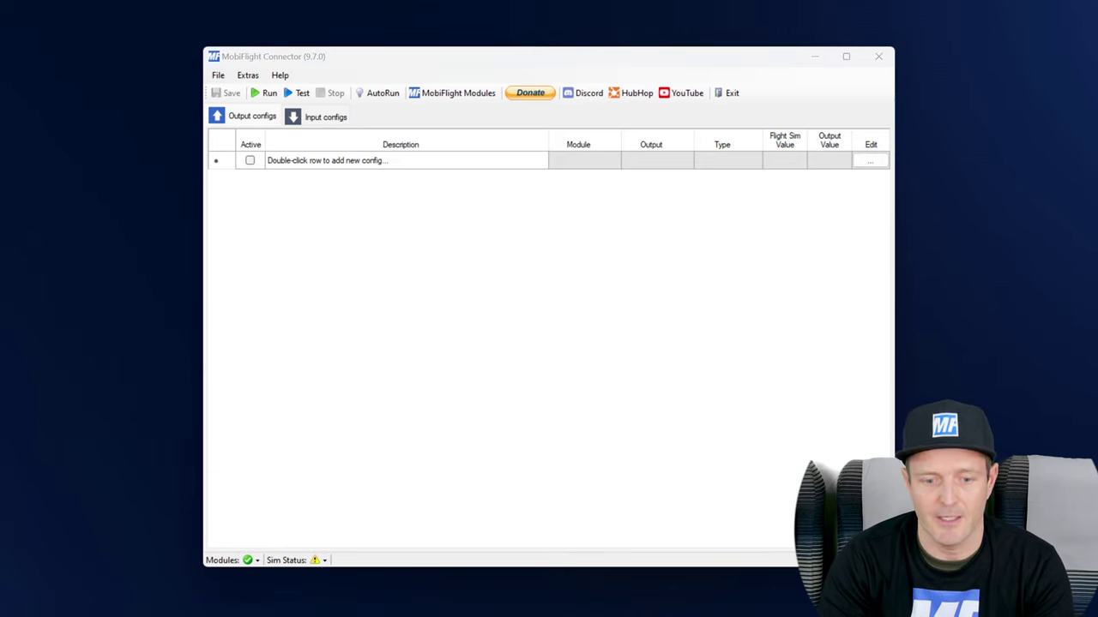
pyautogui.press('super')
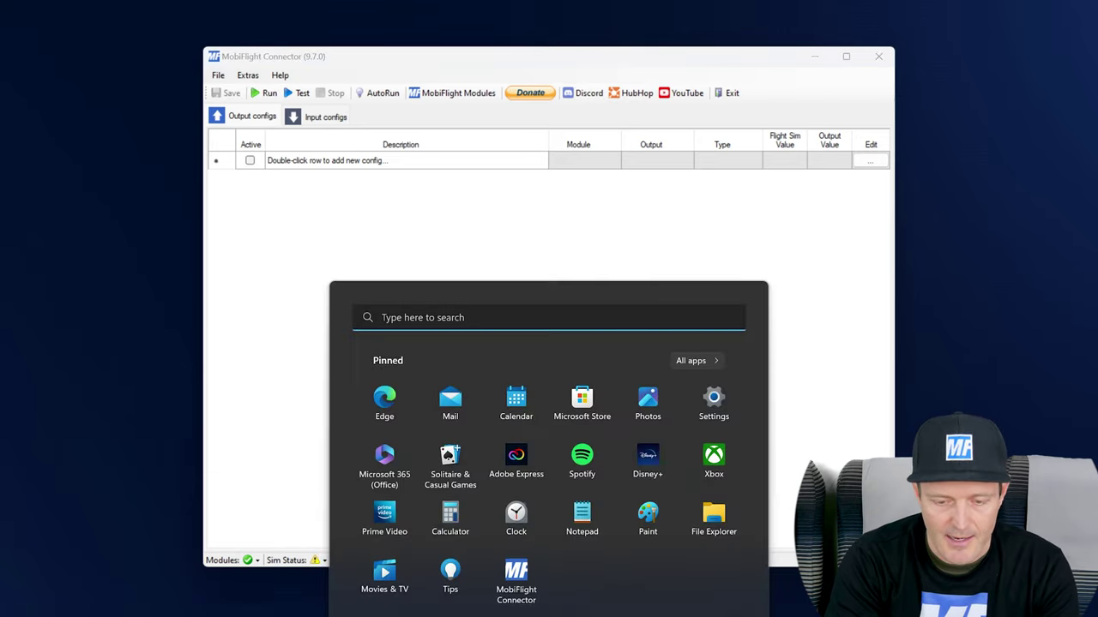
# Launch Microsoft Flight Simulator via a Start search for 'flig' and verify MSFS2020 is detected.
pyautogui.write('flig')
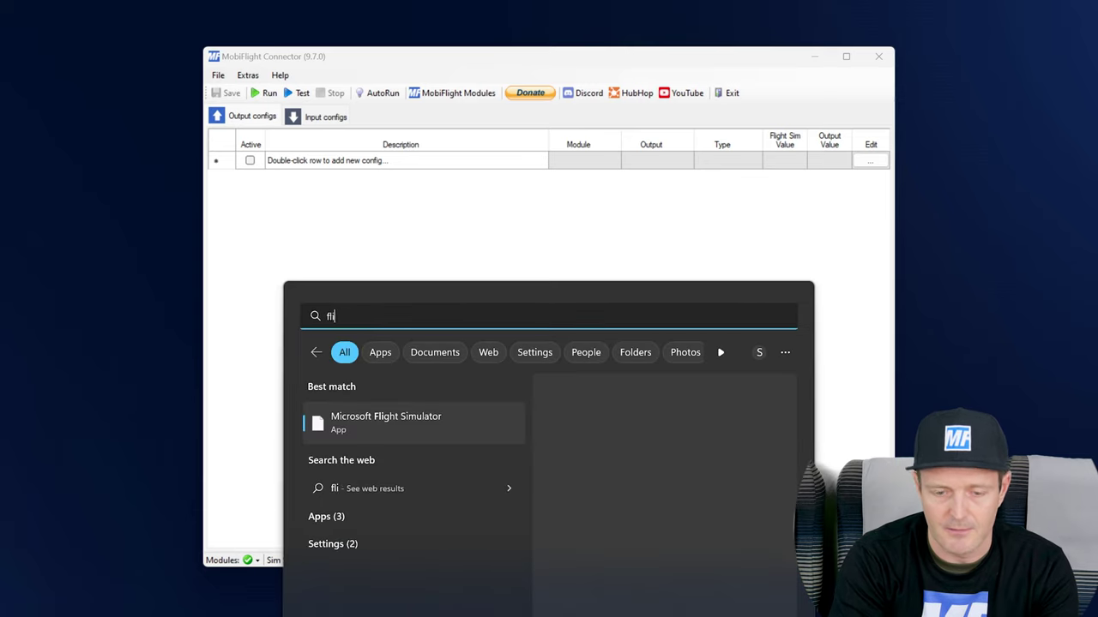
pyautogui.click(414, 416)
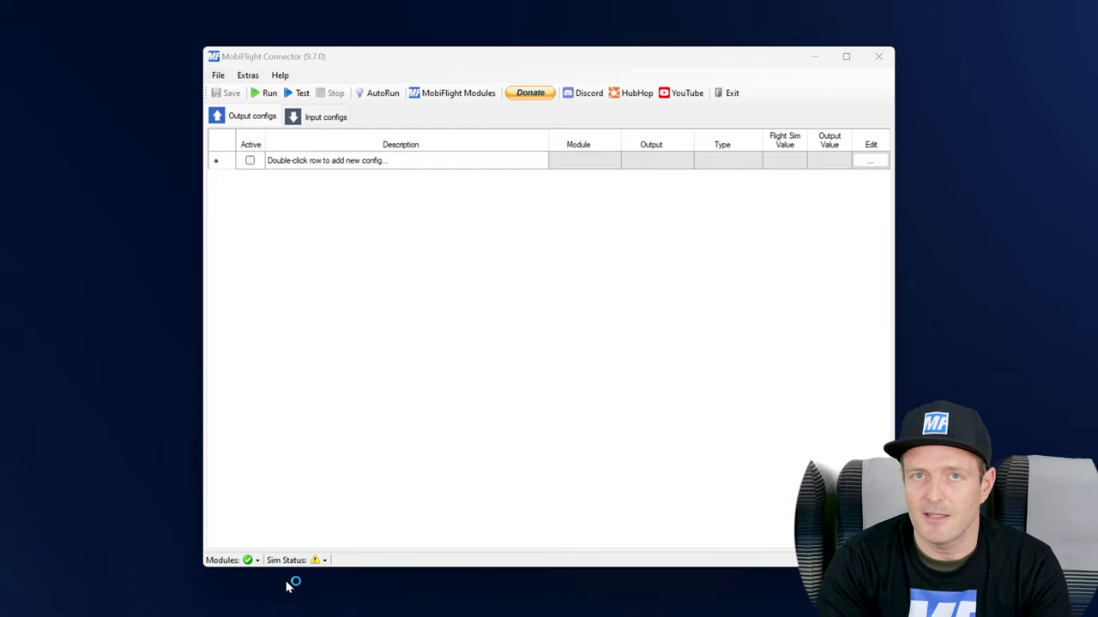
pyautogui.click(325, 561)
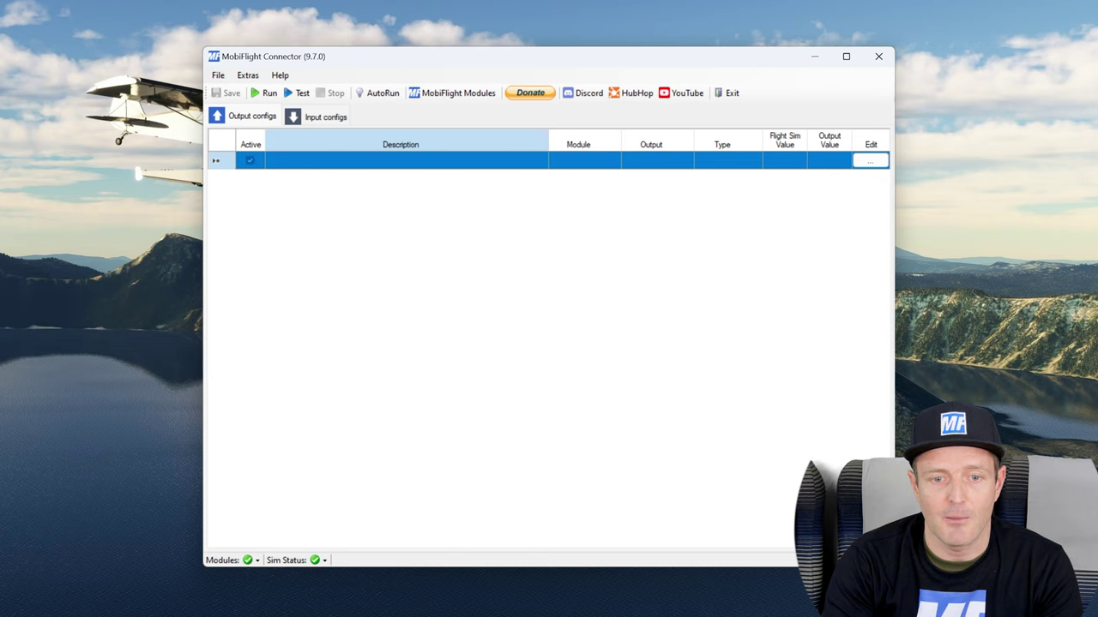
# Select the Description cell of the new output config row for editing.
pyautogui.click(326, 161)
# Enter 'Parking Brake LED' as the new config's description and commit it.
pyautogui.write('Parking Brake')
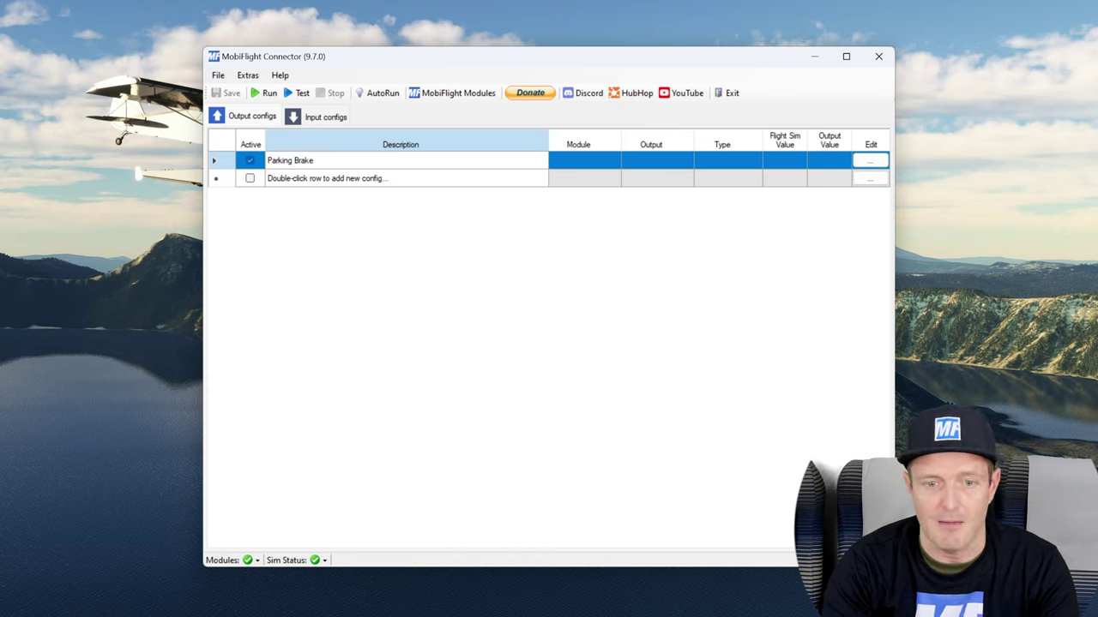
pyautogui.write(' LE')
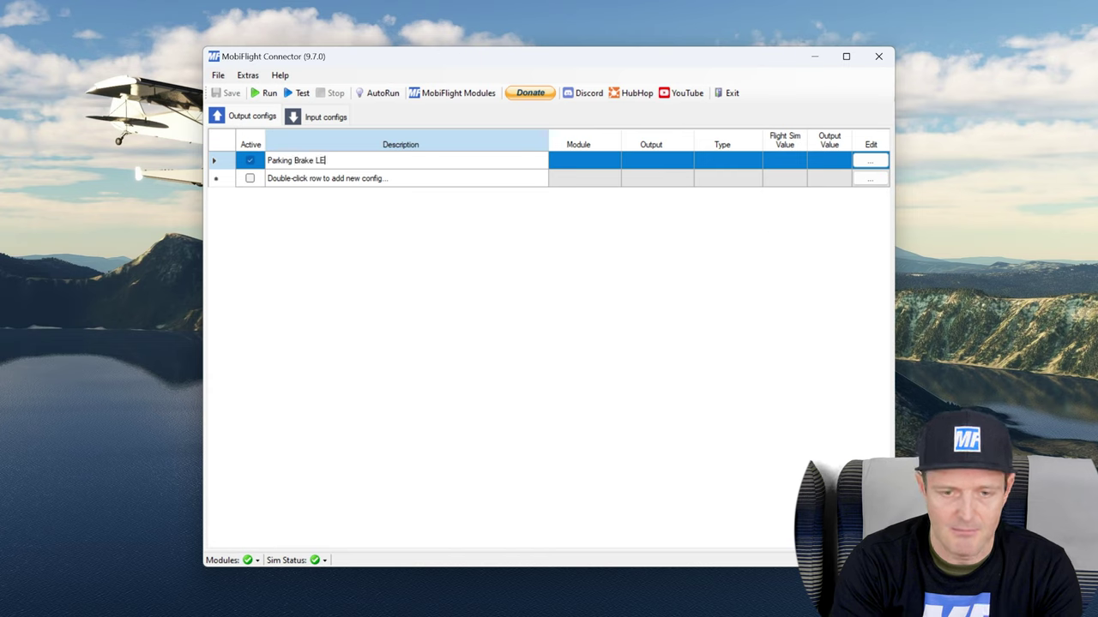
pyautogui.write('D')
pyautogui.click(870, 161)
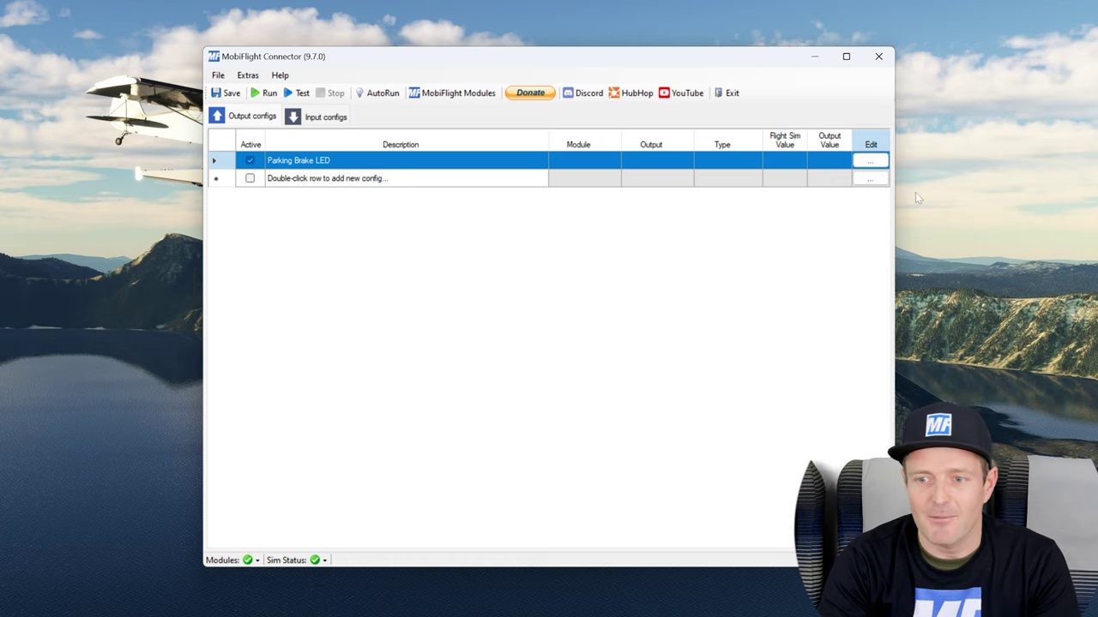
# Open the Parking Brake LED config's settings, compare variable types, and keep SimConnect (MSFS2020).
pyautogui.click(874, 162)
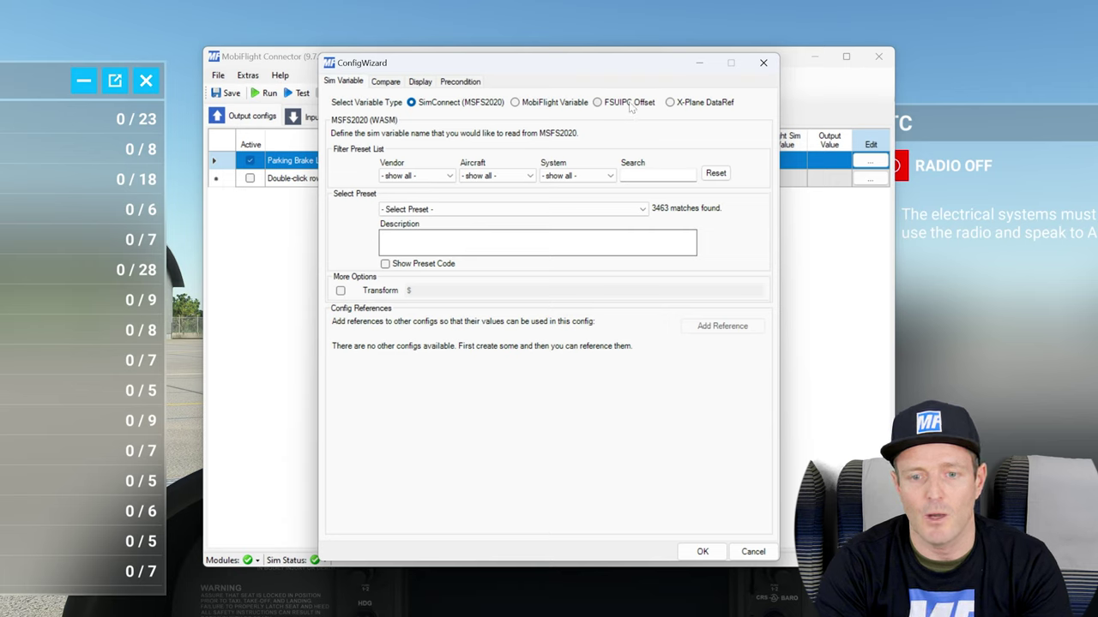
pyautogui.click(630, 103)
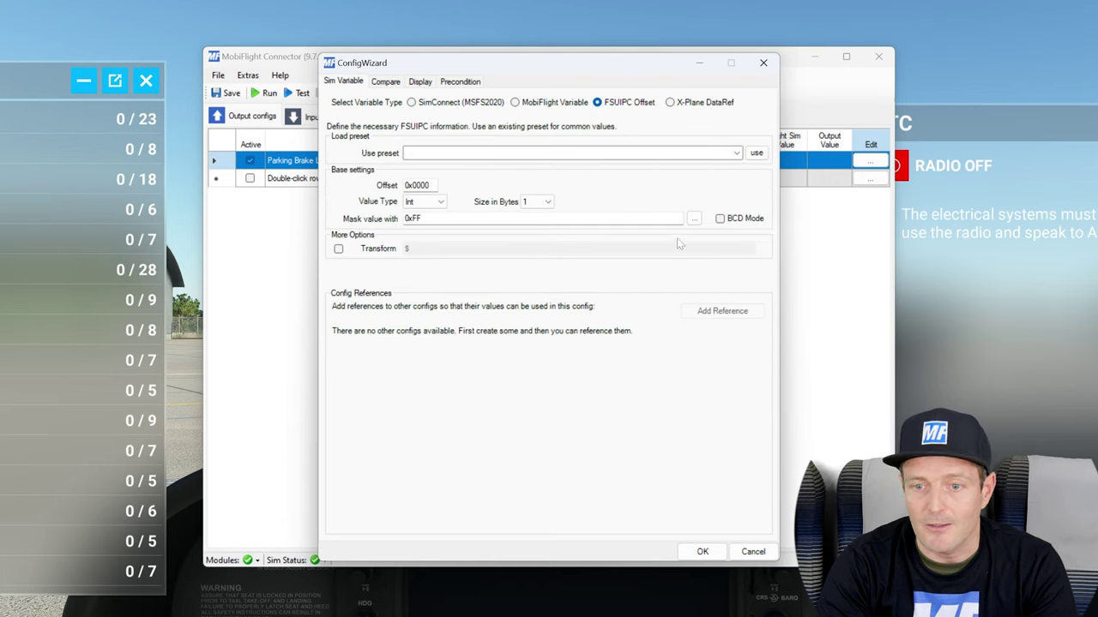
pyautogui.click(695, 104)
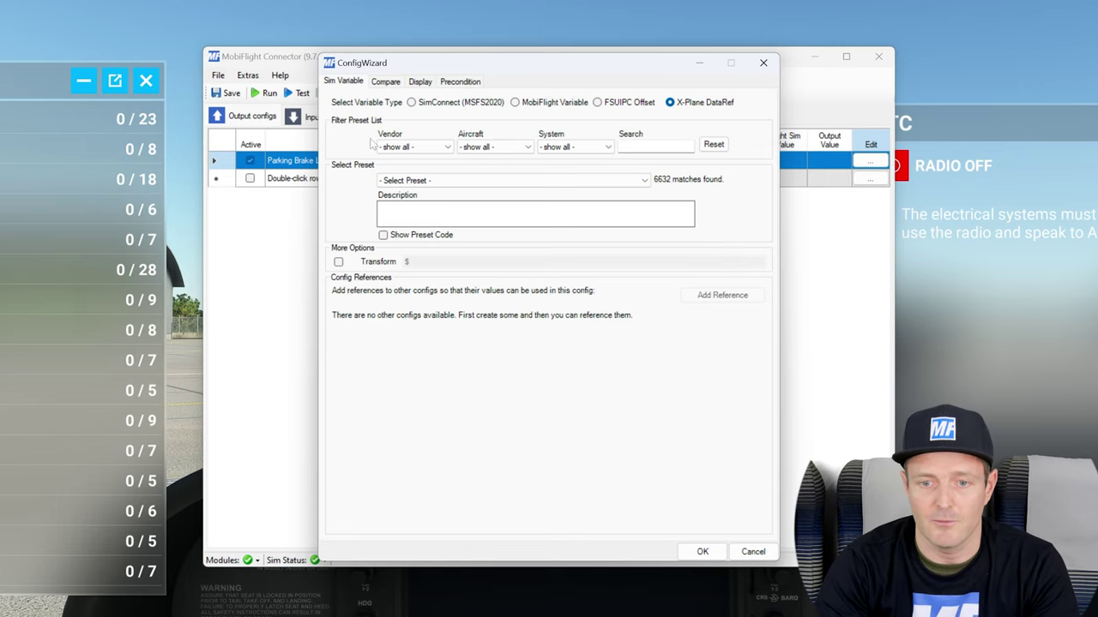
pyautogui.click(424, 102)
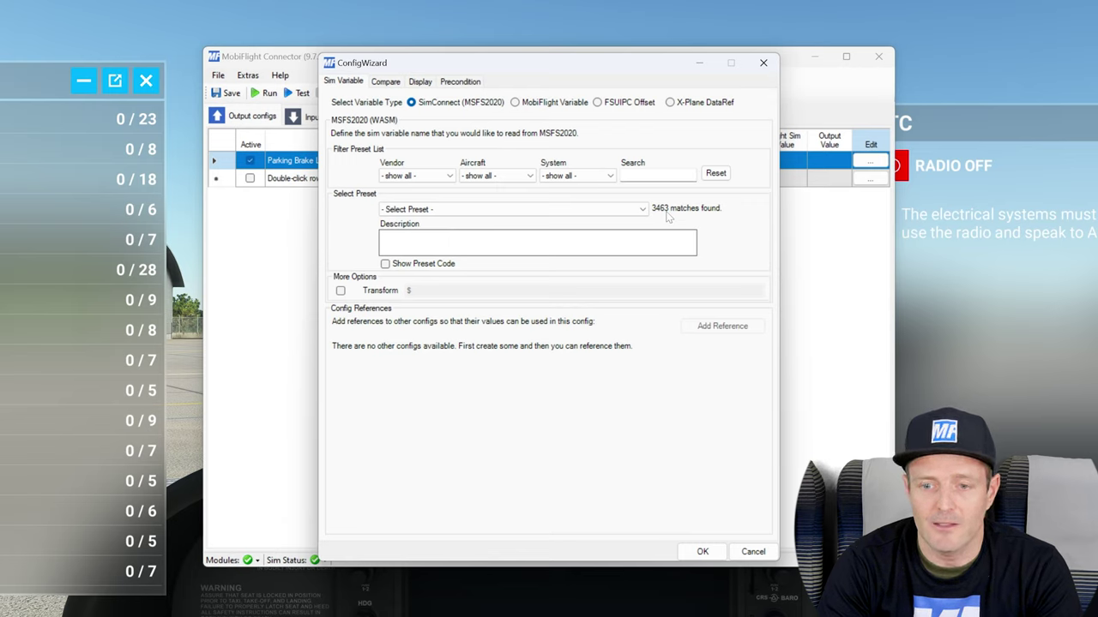
# Search 'parking', filter to Generic aircraft, choose BRAKE PARKING INDICATOR, and confirm with OK.
pyautogui.click(656, 175)
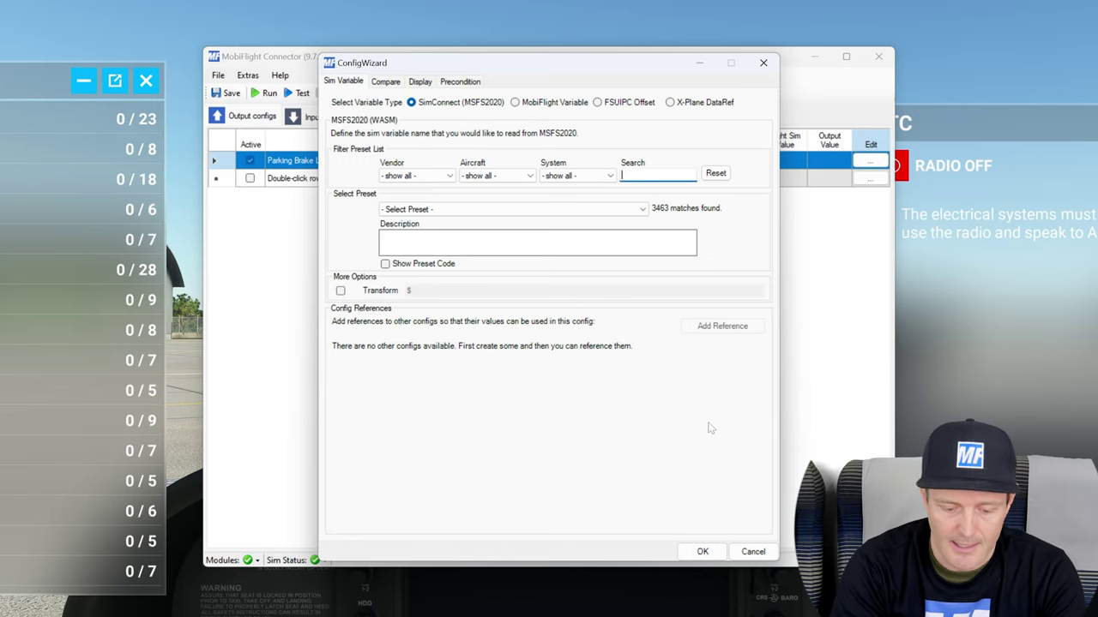
pyautogui.write('parkin')
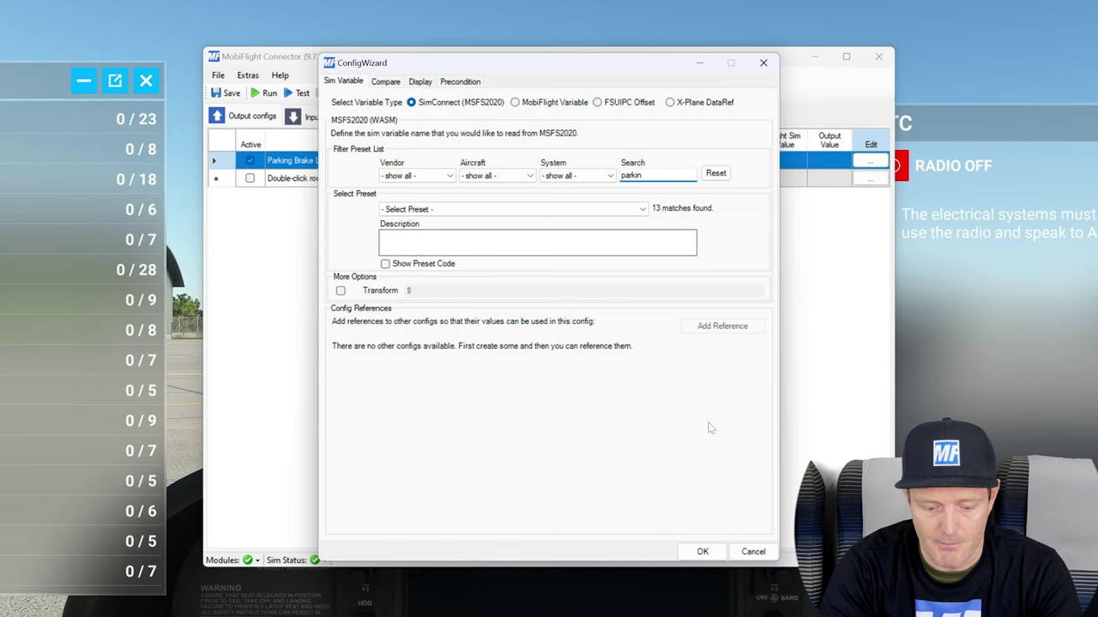
pyautogui.write('g')
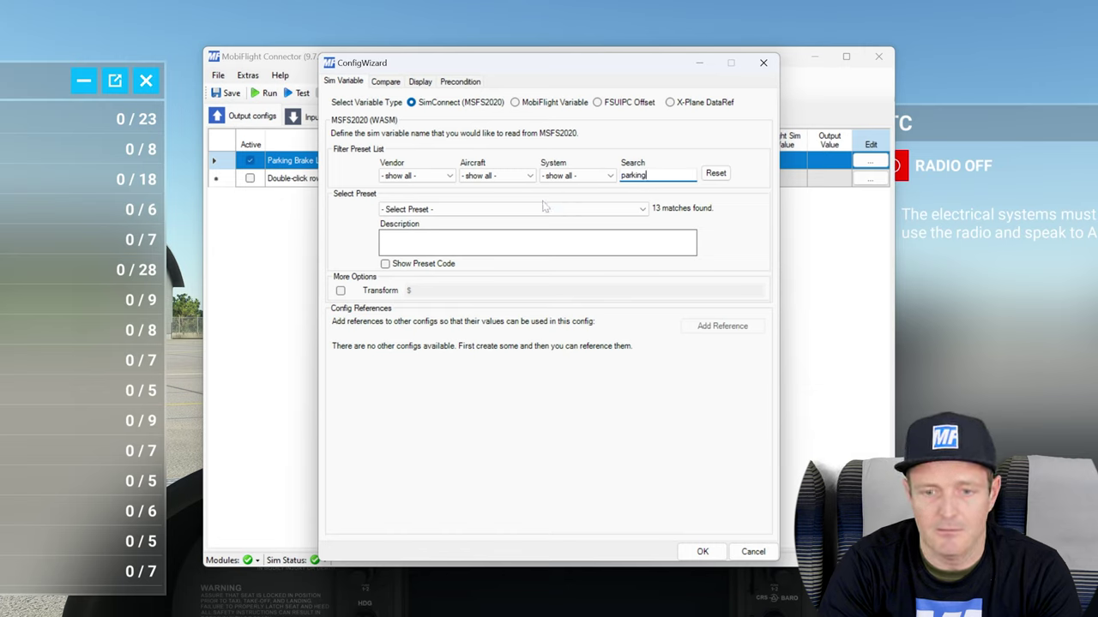
pyautogui.click(508, 210)
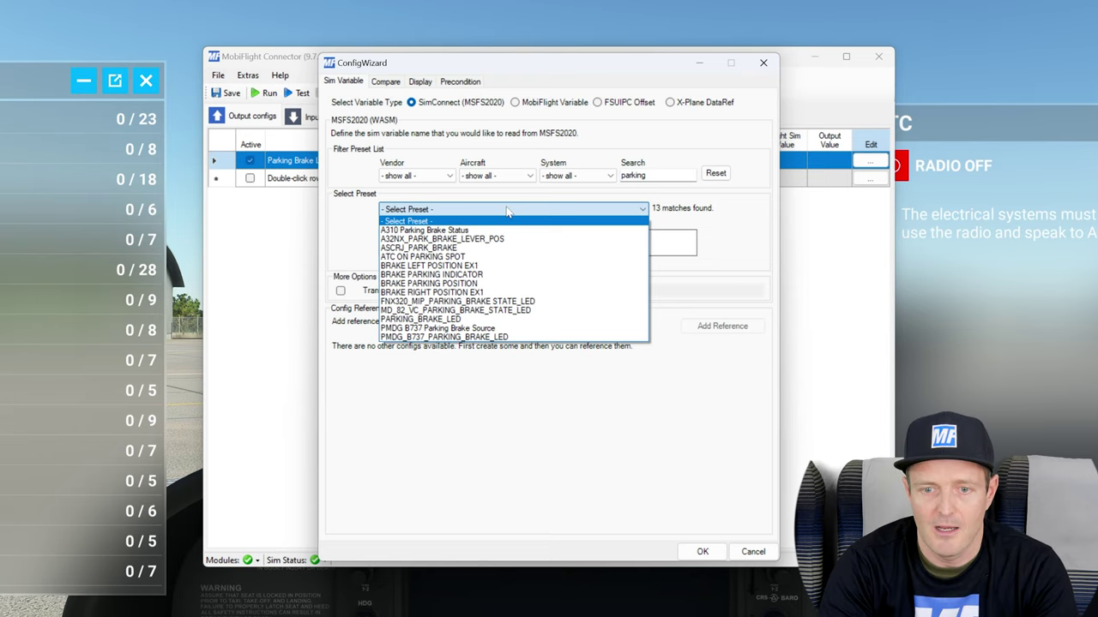
pyautogui.click(506, 182)
pyautogui.click(506, 178)
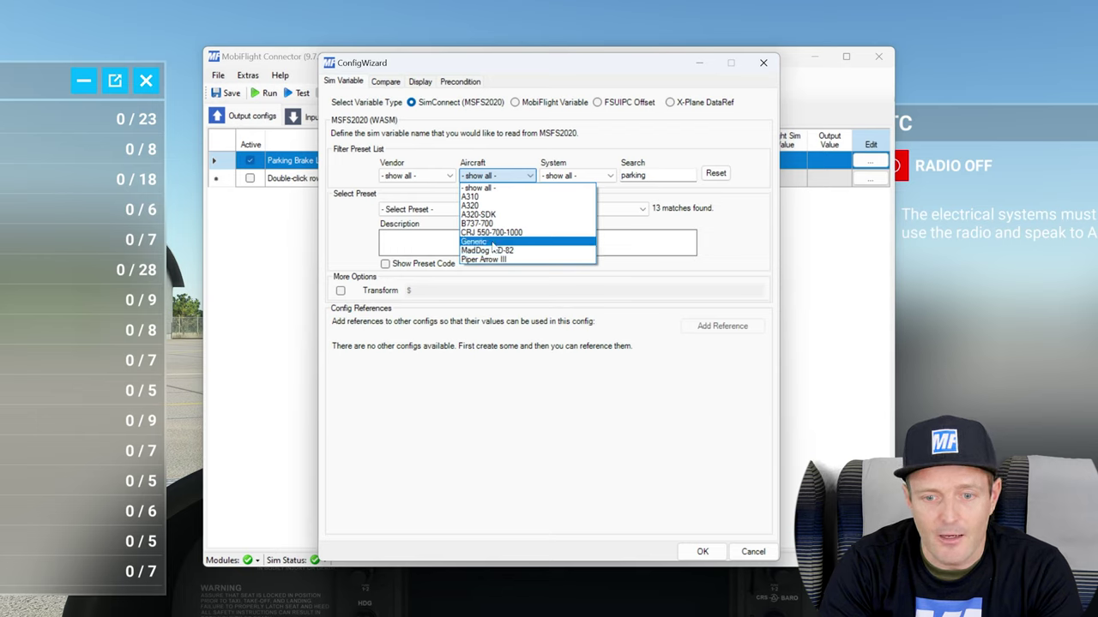
pyautogui.click(492, 244)
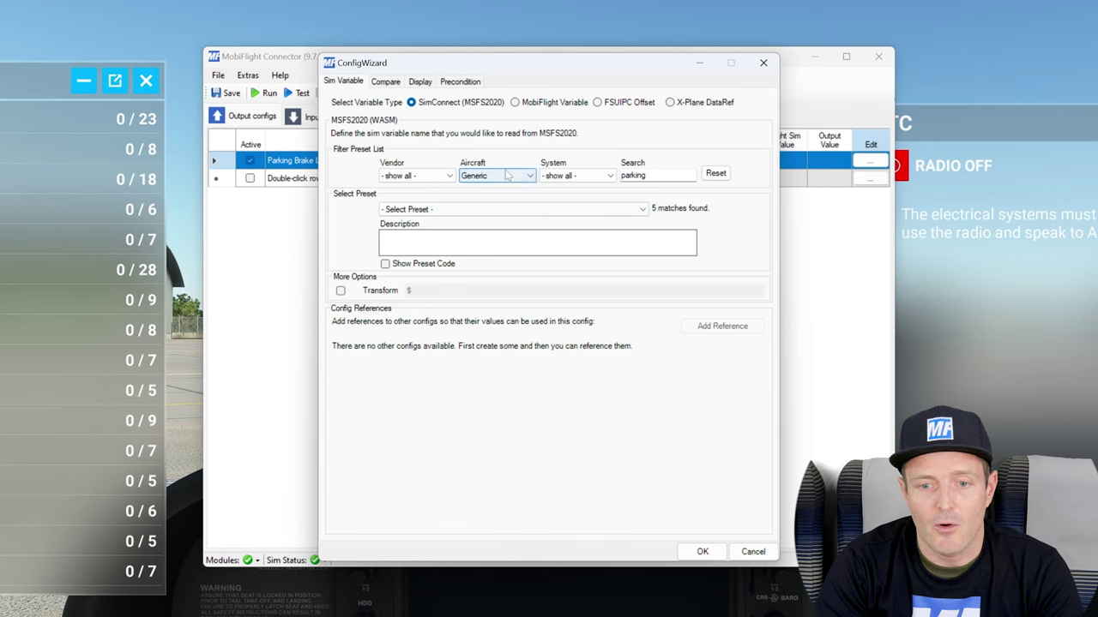
pyautogui.click(642, 209)
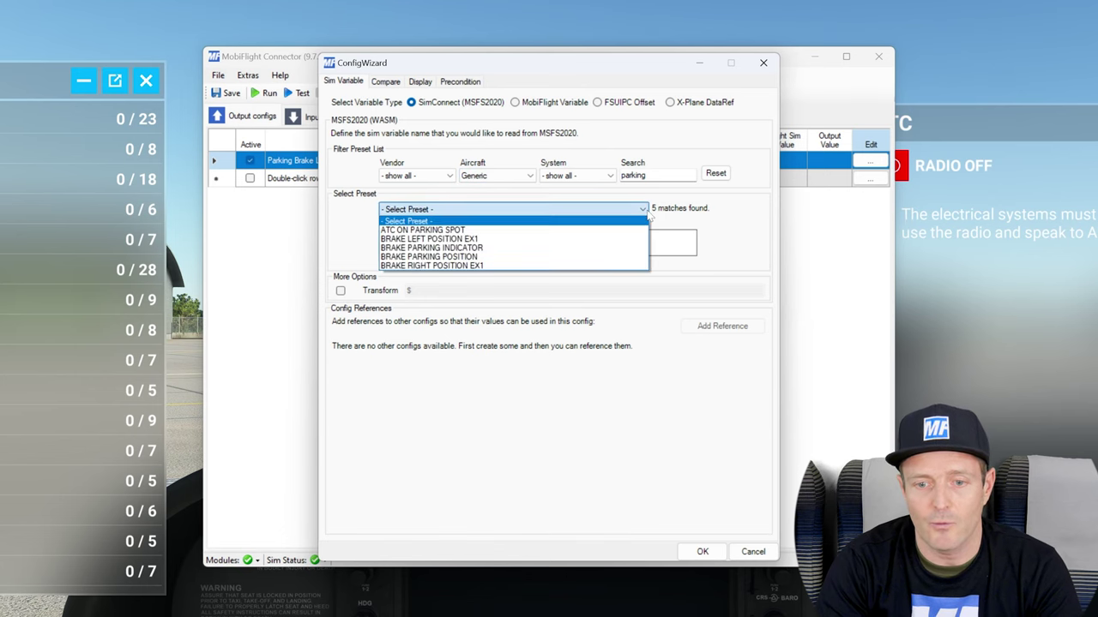
pyautogui.click(481, 248)
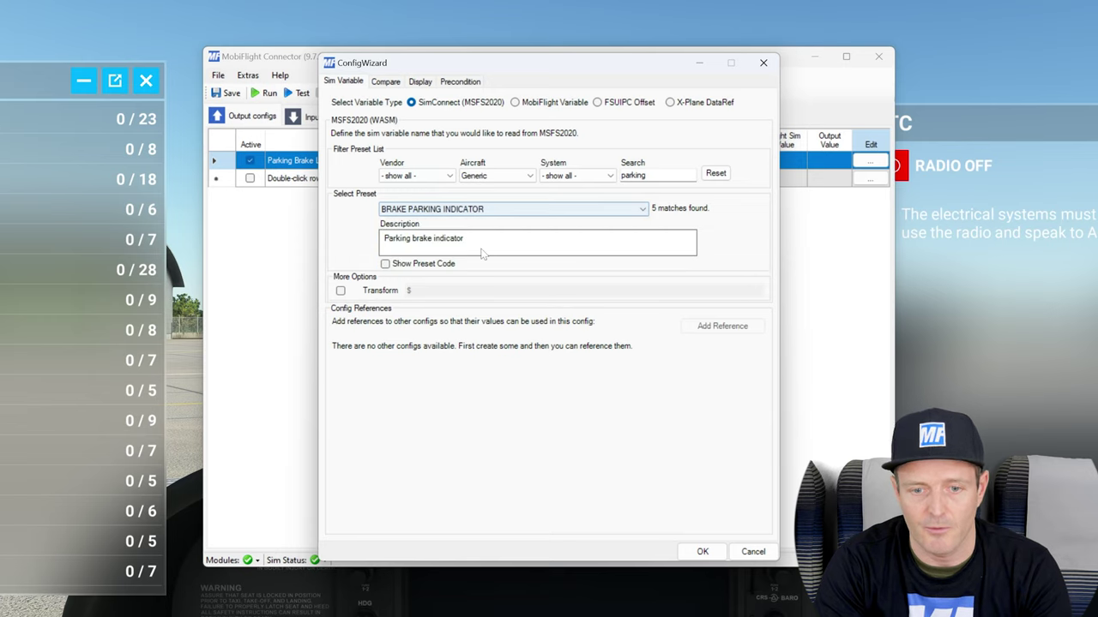
pyautogui.click(703, 553)
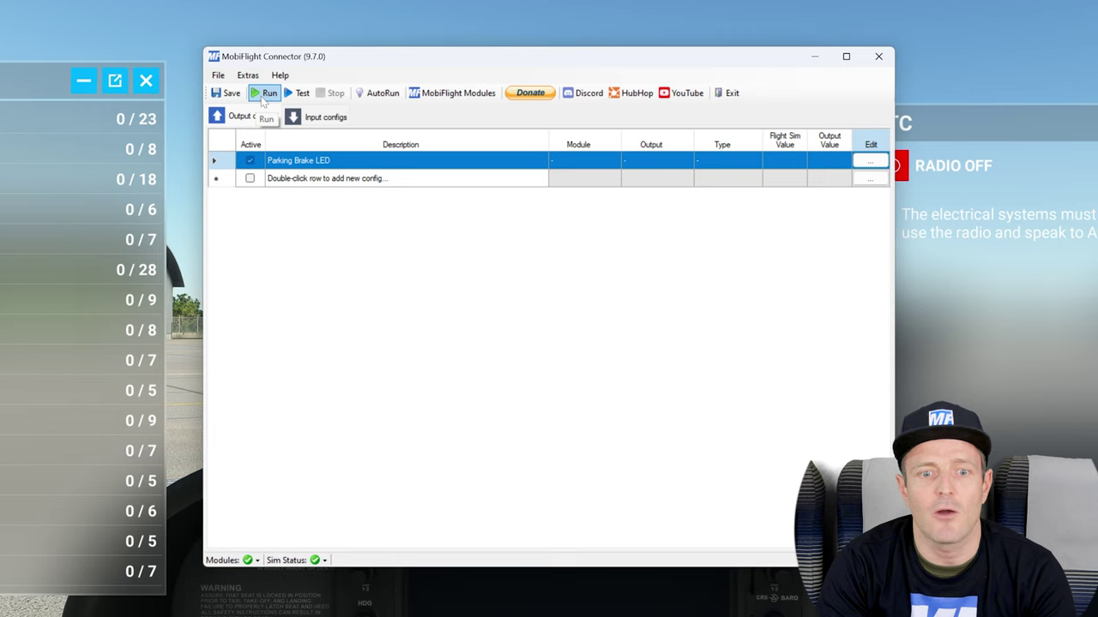
# Start running the output configs and place MobiFlight beside the half-screen simulator.
pyautogui.click(264, 101)
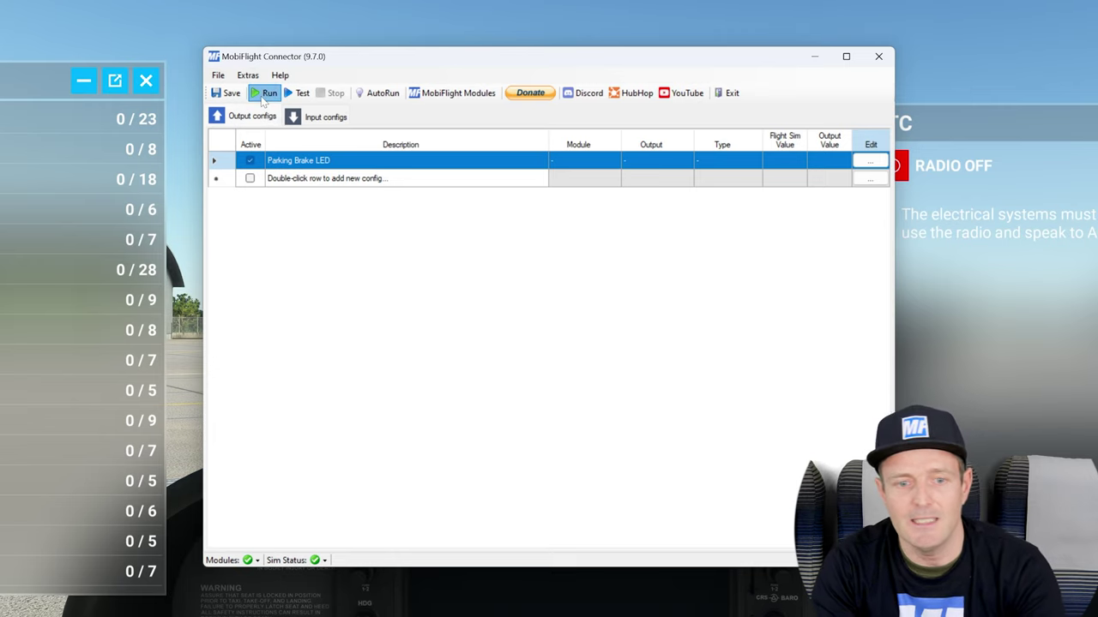
pyautogui.click(263, 100)
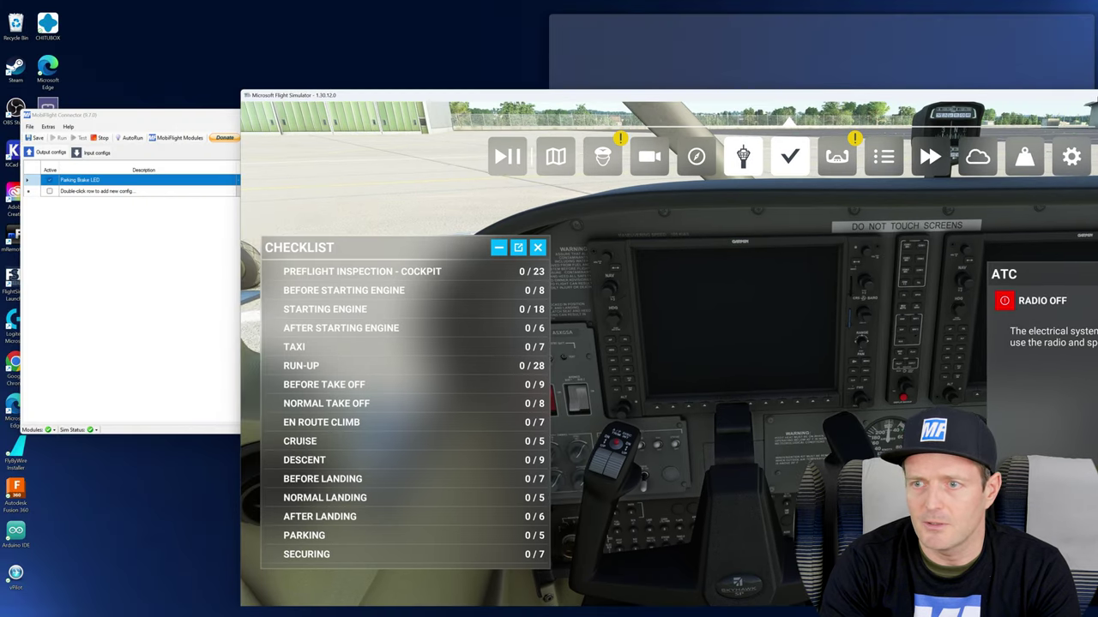
pyautogui.press('super+Right')
pyautogui.click(360, 257)
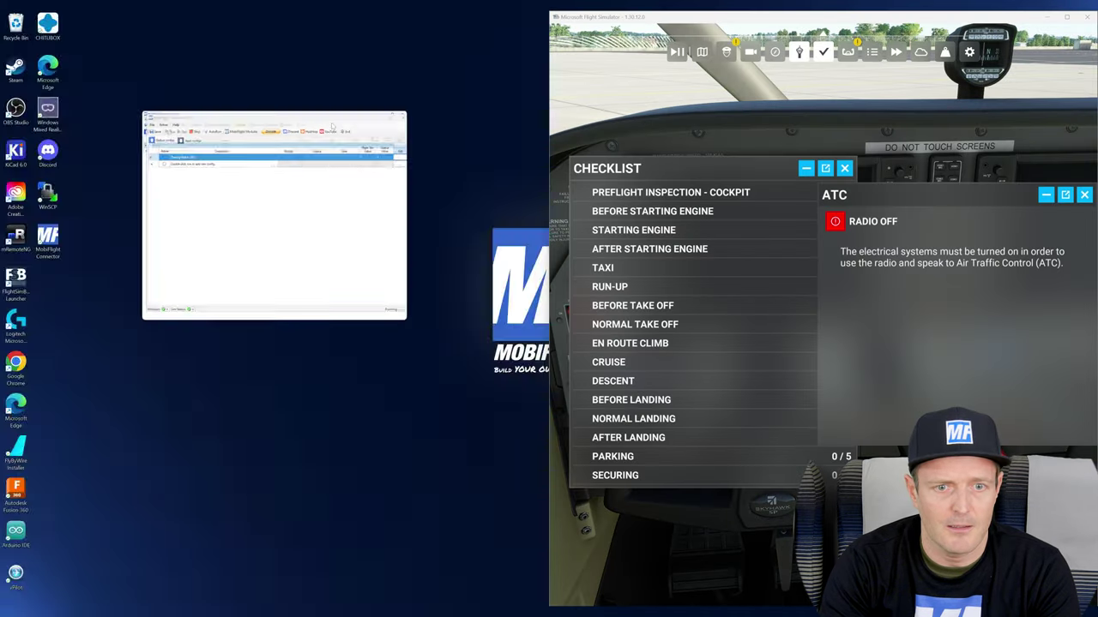
pyautogui.click(912, 272)
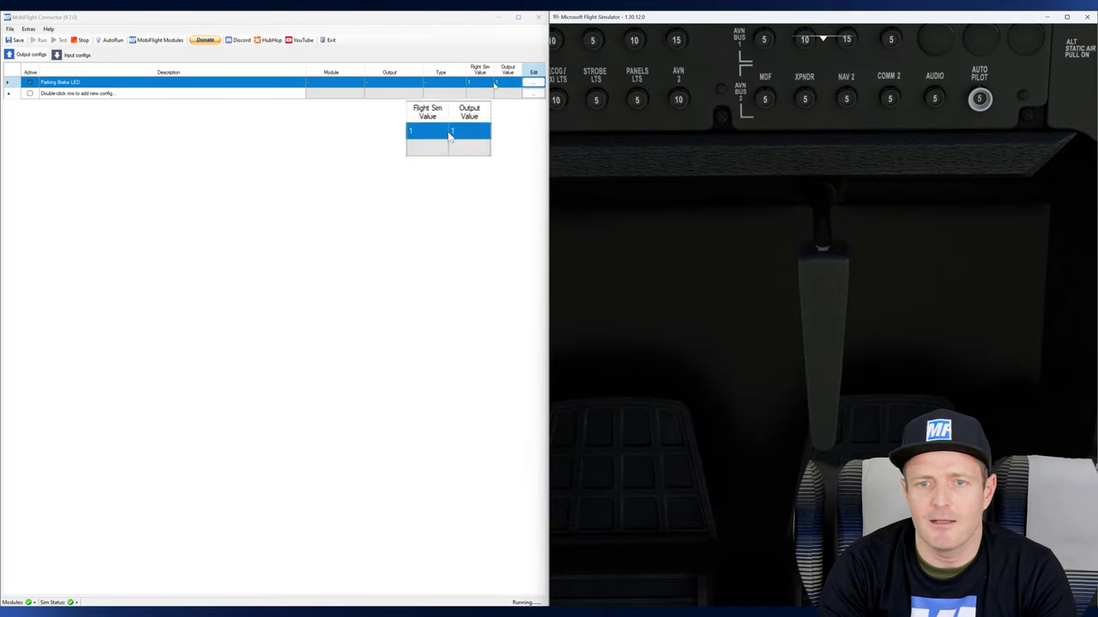
# Toggle the MSFS parking brake off, on, and off, watching values switch between 1 and 0.
pyautogui.click(843, 275)
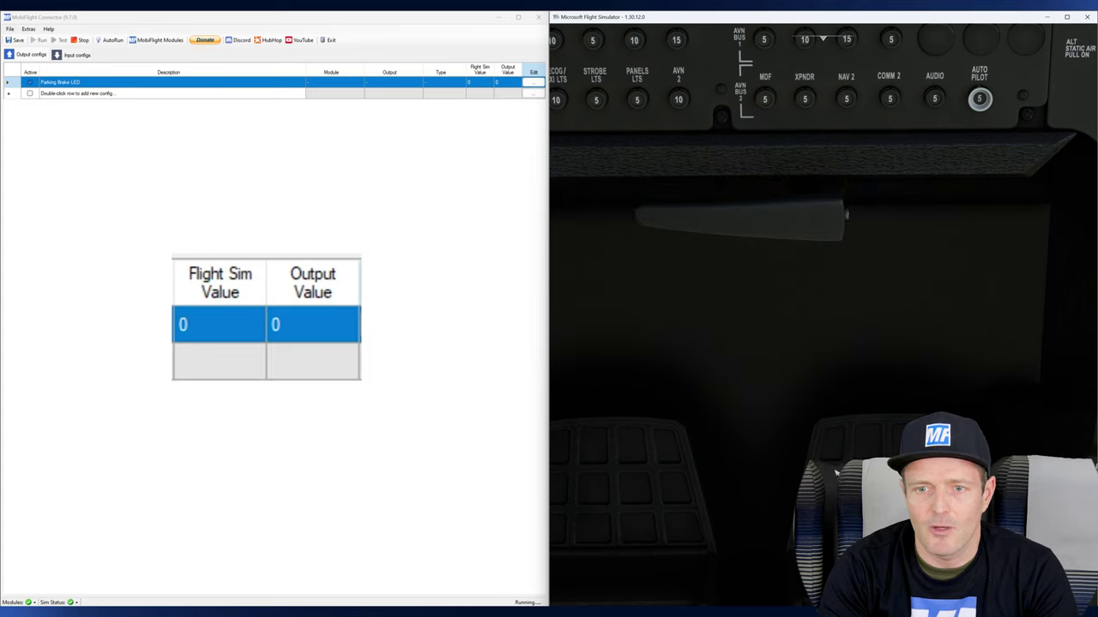
pyautogui.click(795, 217)
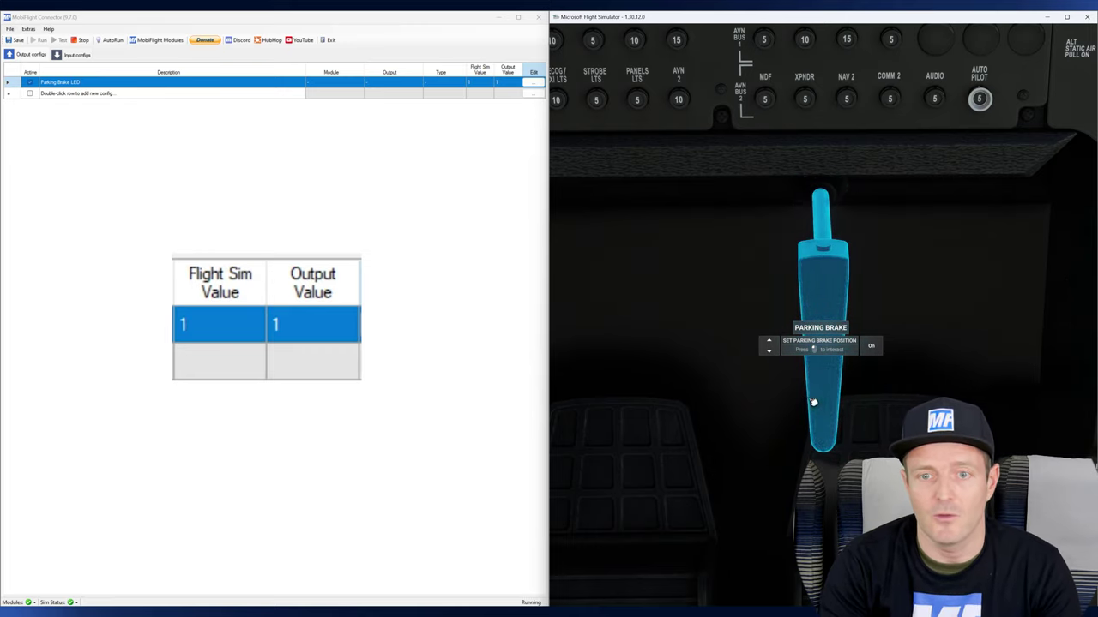
pyautogui.click(848, 310)
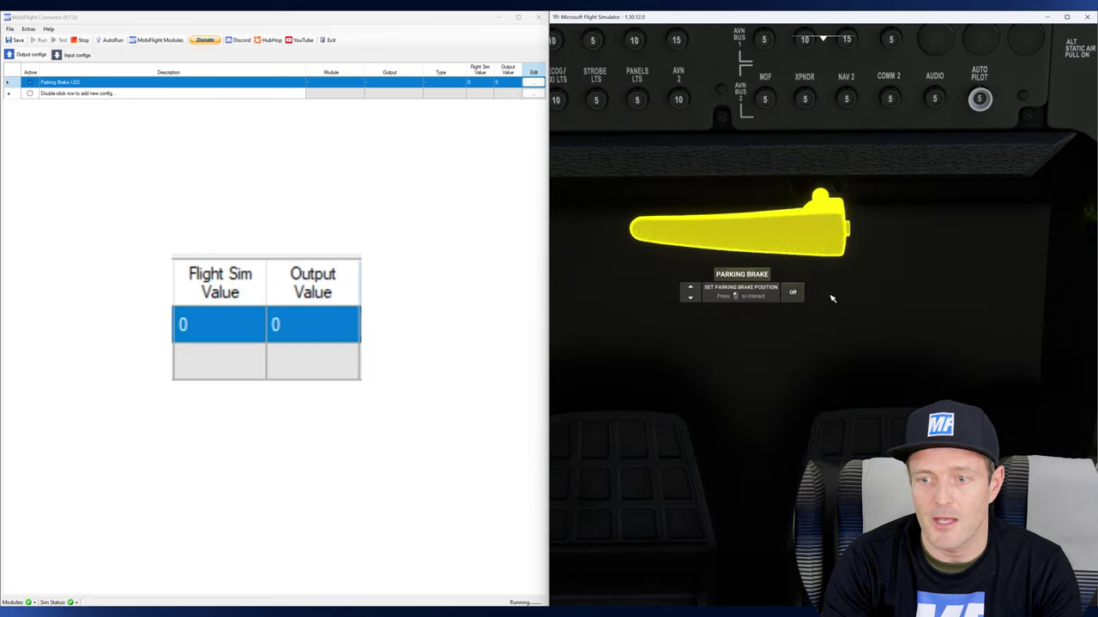
pyautogui.click(543, 182)
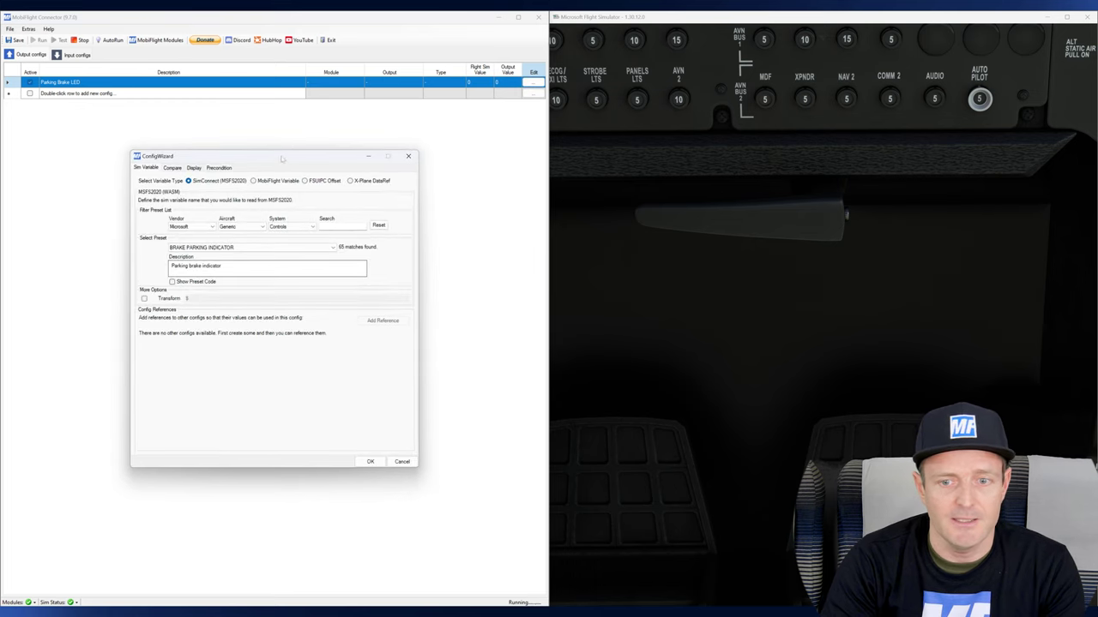
# Review the Compare tab, then choose MobiFlight Mega as the module on the Display tab.
pyautogui.moveTo(282, 158); pyautogui.dragTo(279, 160)
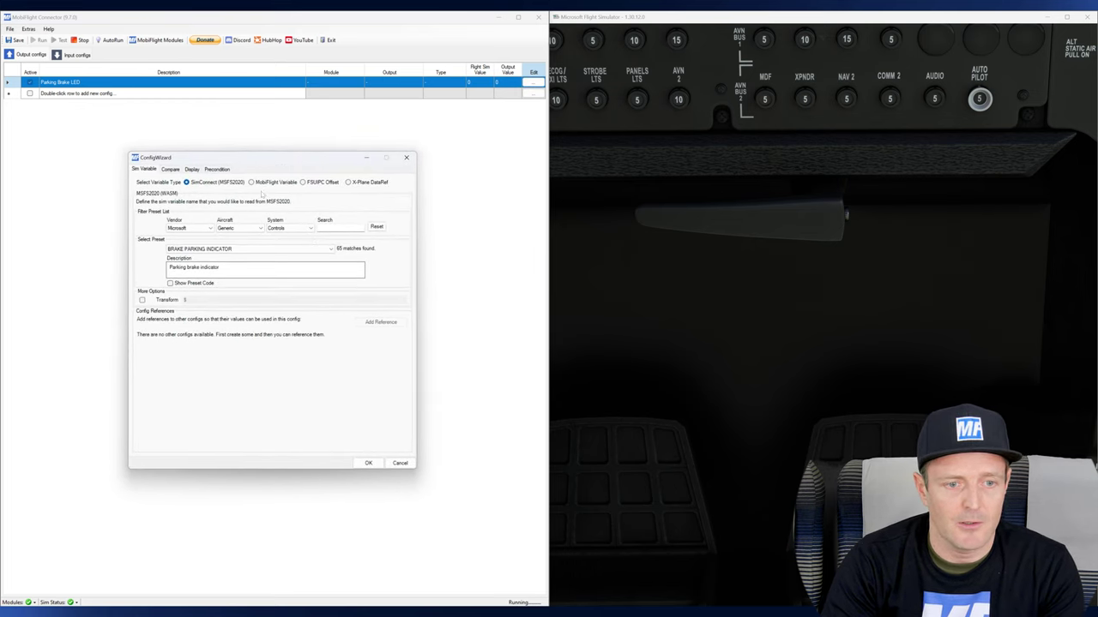
pyautogui.click(169, 169)
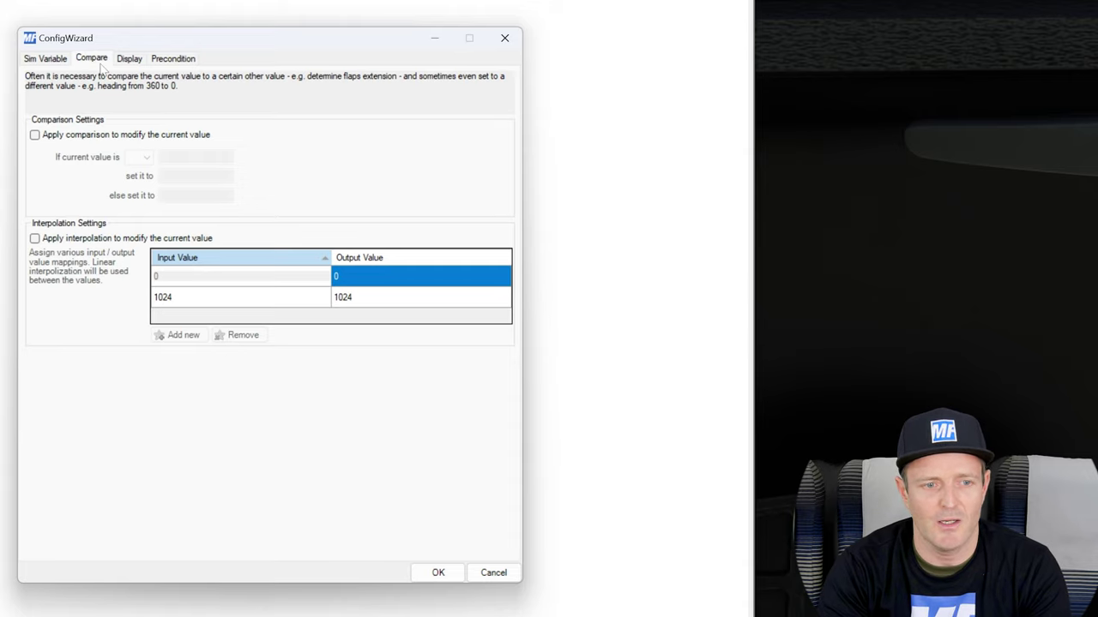
pyautogui.click(130, 60)
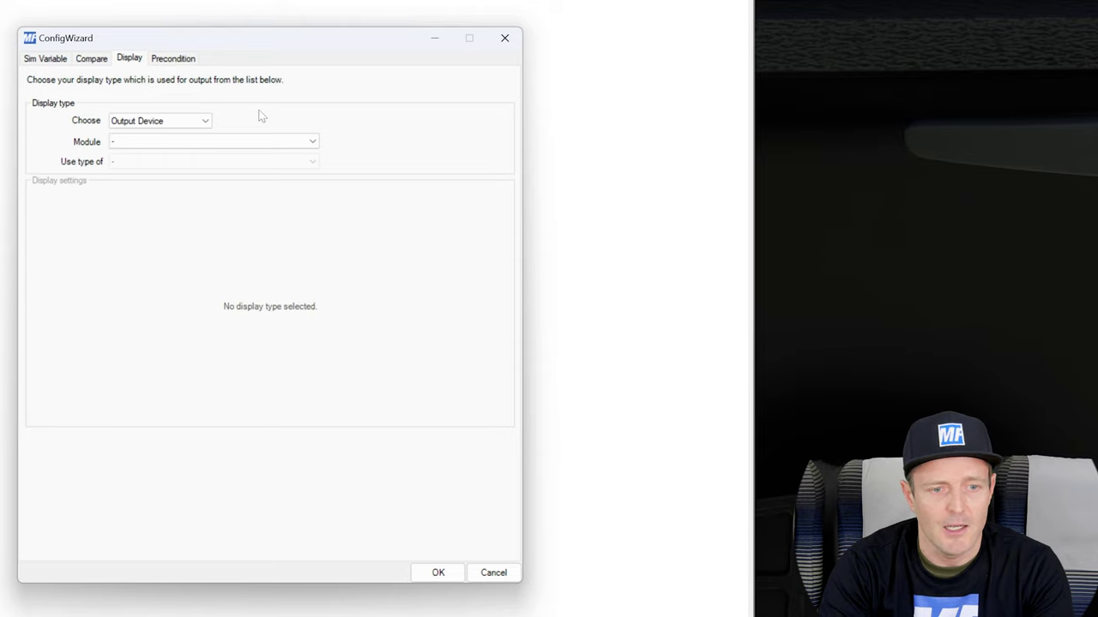
pyautogui.click(176, 144)
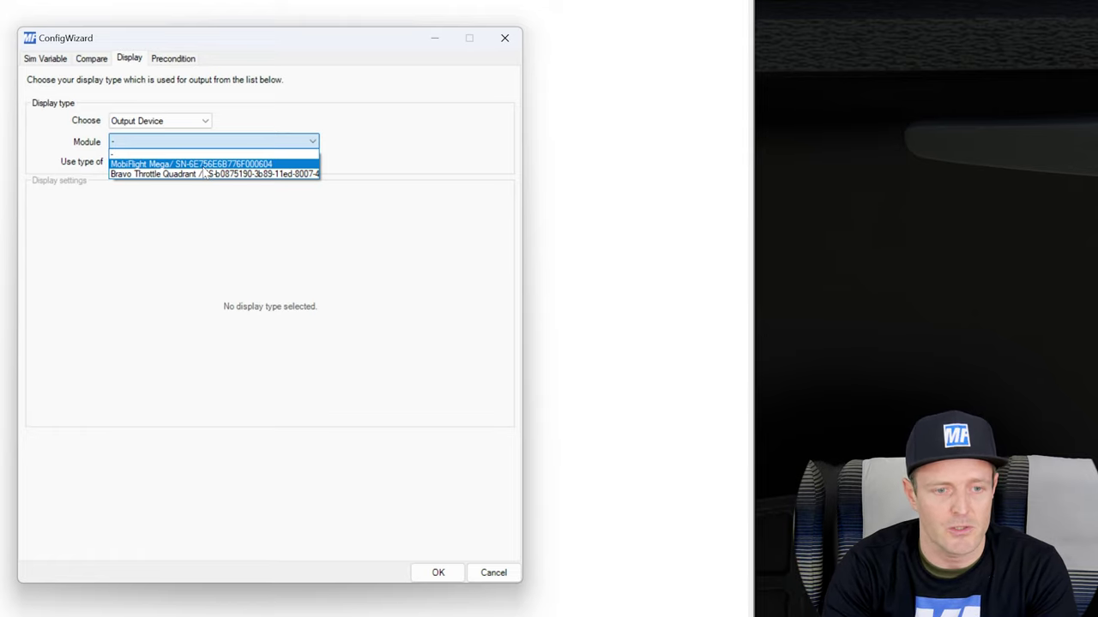
pyautogui.click(203, 164)
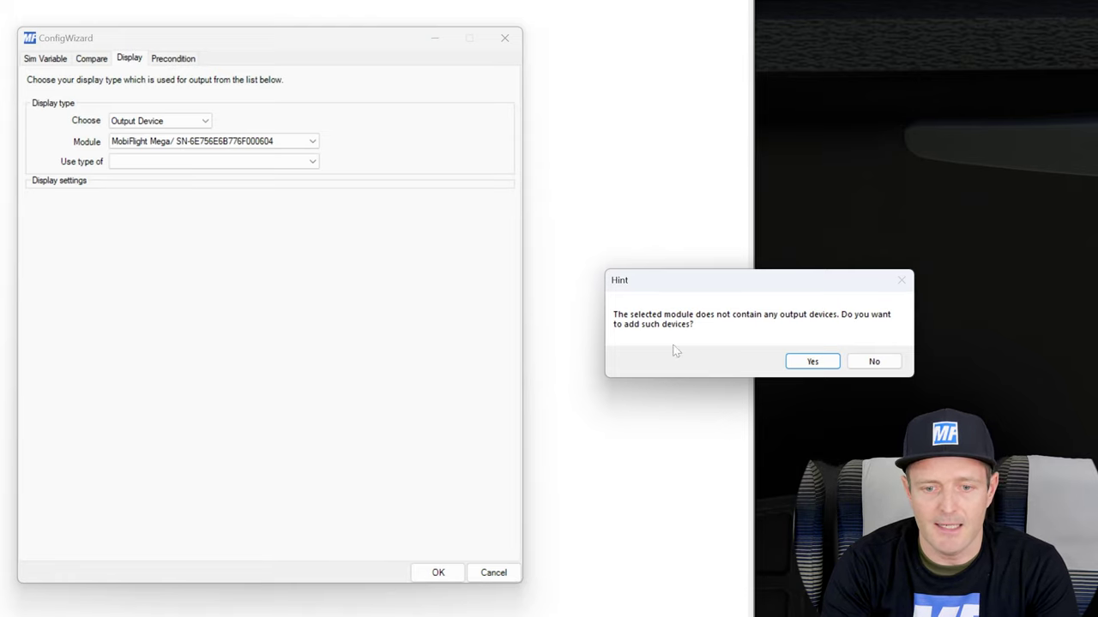
# Accept the hint to add output devices and bring up the MobiFlight Mega board's actions.
pyautogui.click(805, 363)
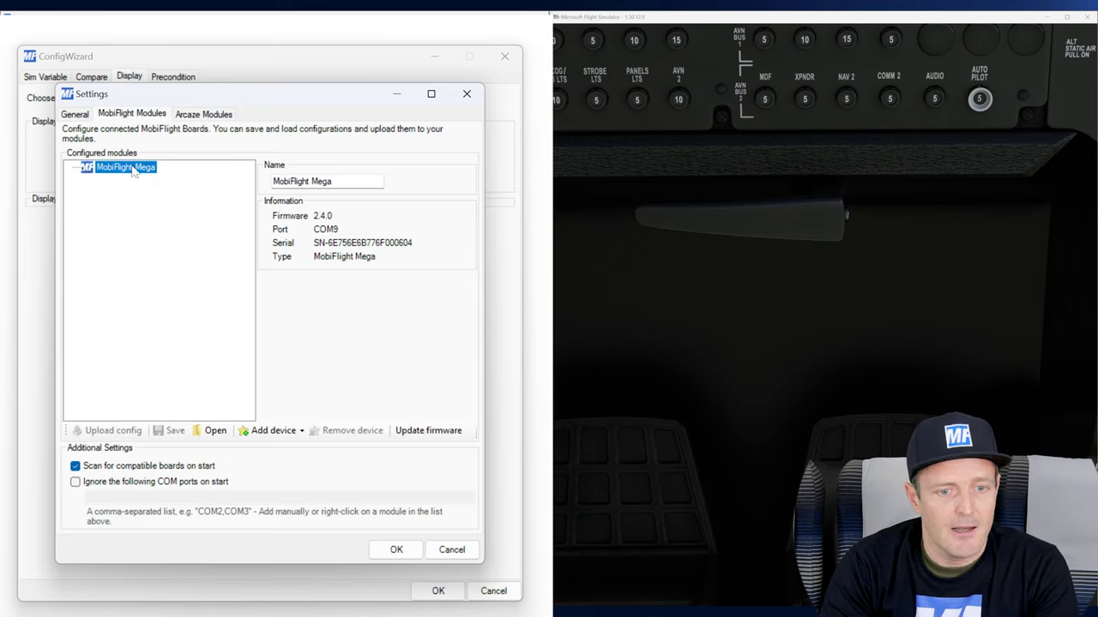
pyautogui.rightClick(133, 170)
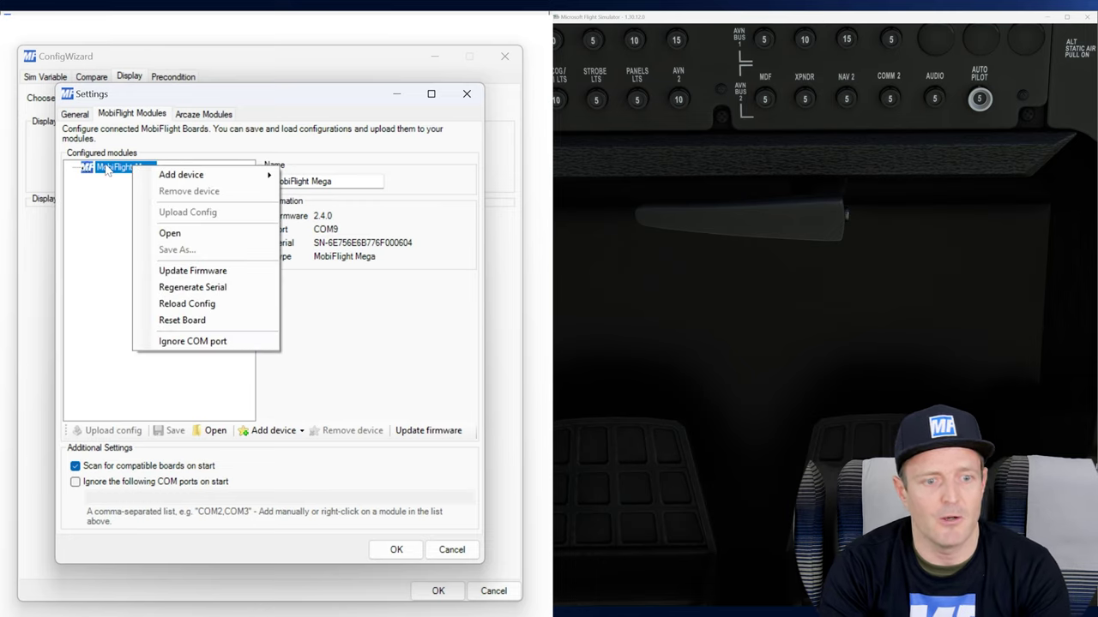
# Add an LED / Output device to the MobiFlight Mega and browse its available pins.
pyautogui.rightClick(114, 171)
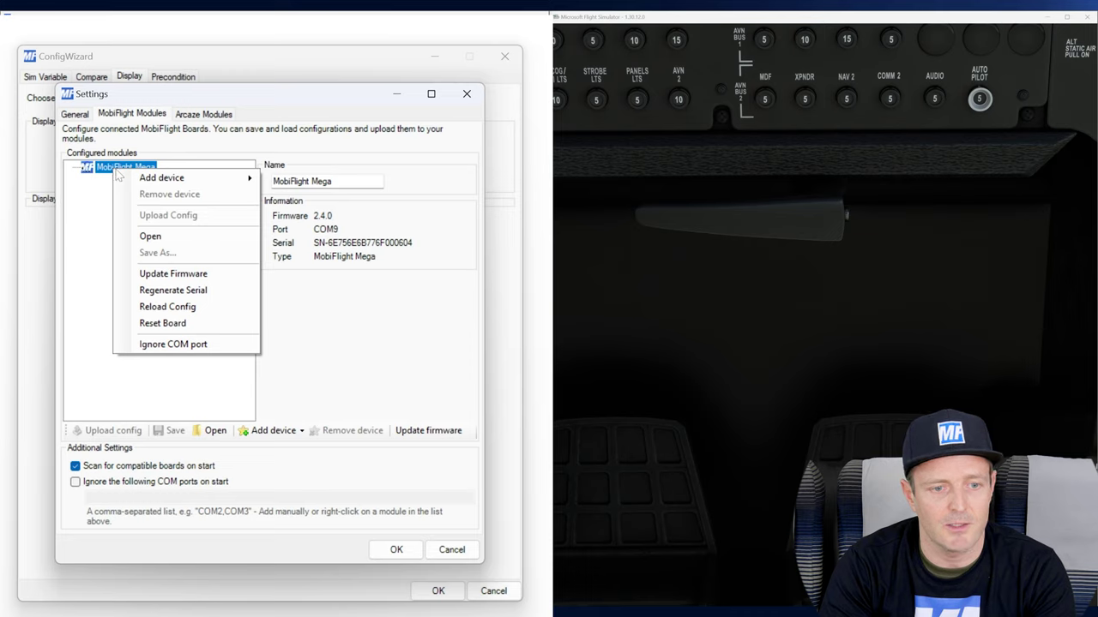
pyautogui.moveTo(130, 177)
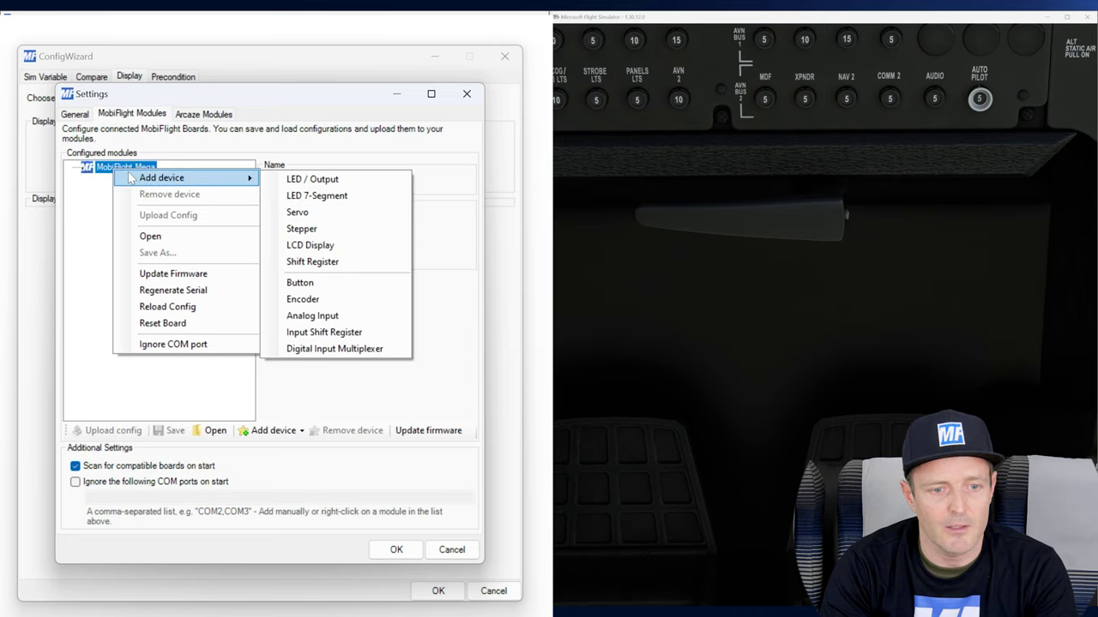
pyautogui.click(315, 182)
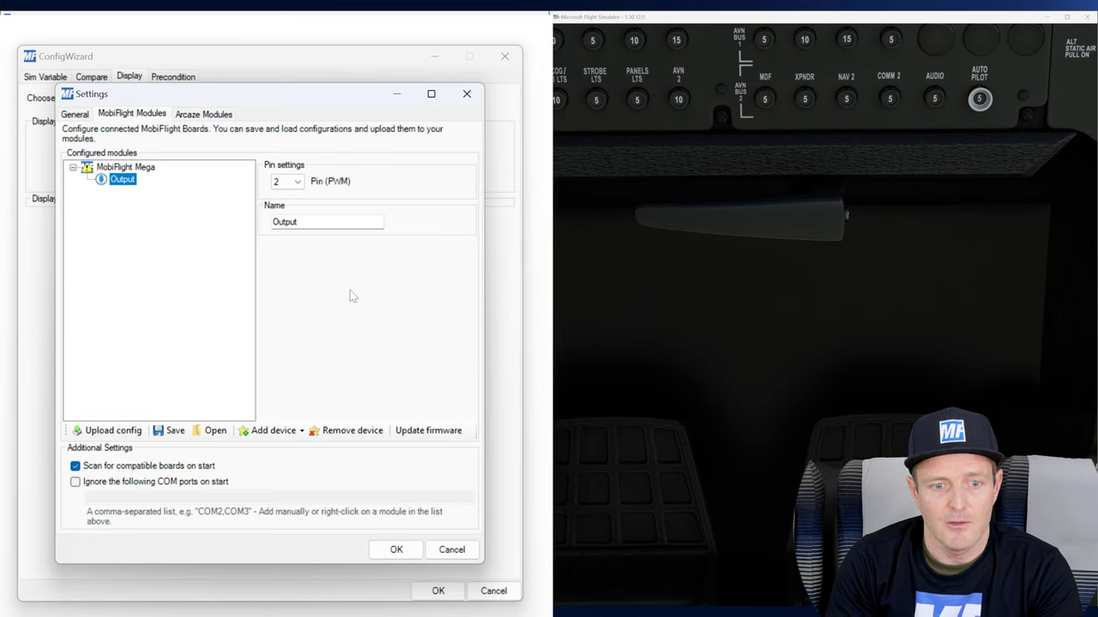
pyautogui.click(297, 182)
pyautogui.moveTo(296, 270); pyautogui.dragTo(305, 230)
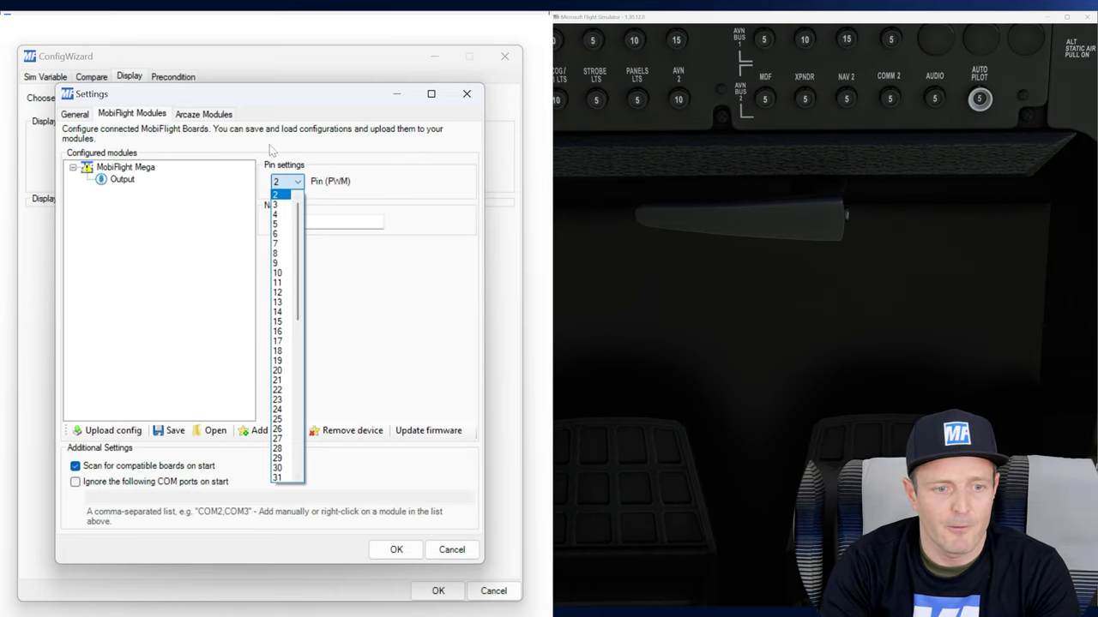
# Assign the output to pin 7 and rename it ParkingBrakeLed.
pyautogui.click(285, 245)
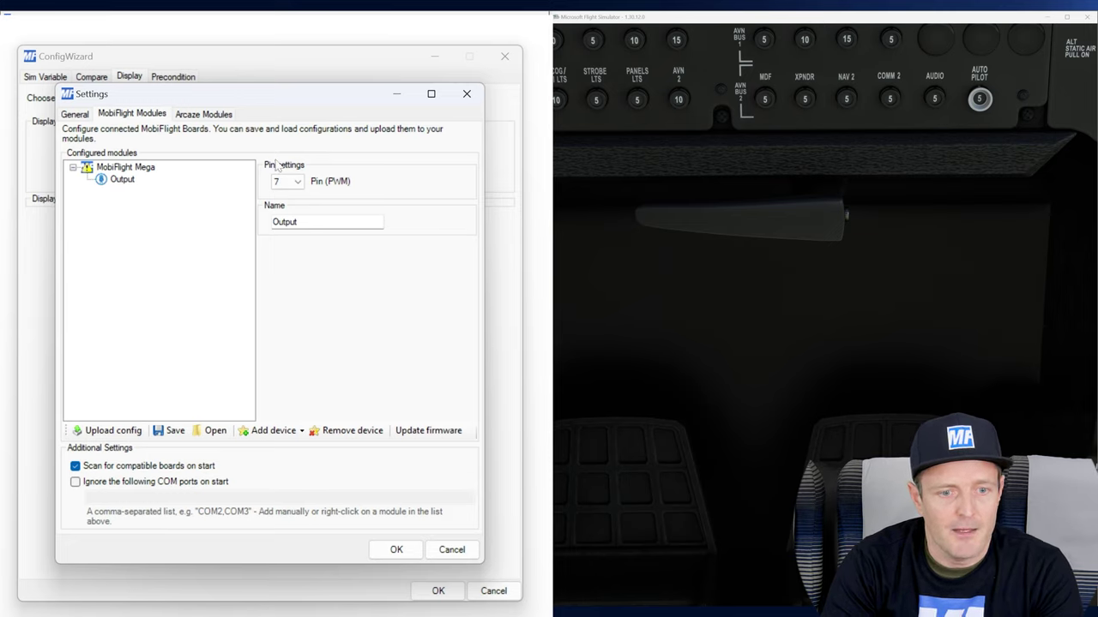
pyautogui.doubleClick(292, 222)
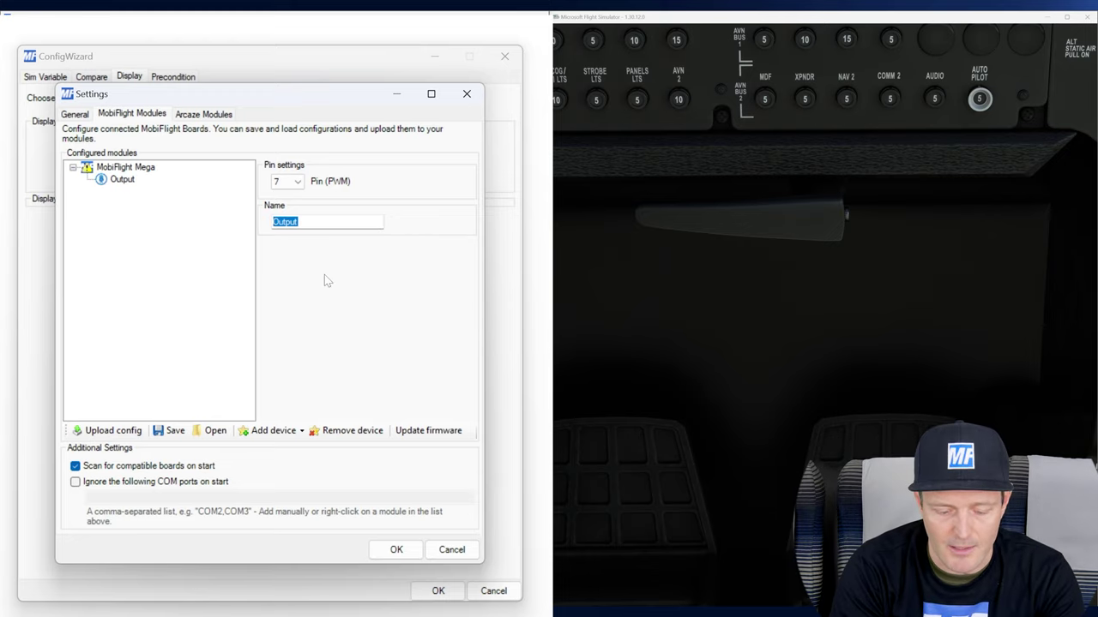
pyautogui.write('LED')
pyautogui.press('BackSpace')
pyautogui.press('BackSpace')
pyautogui.press('BackSpace')
pyautogui.write('ParkingBrakeLed')
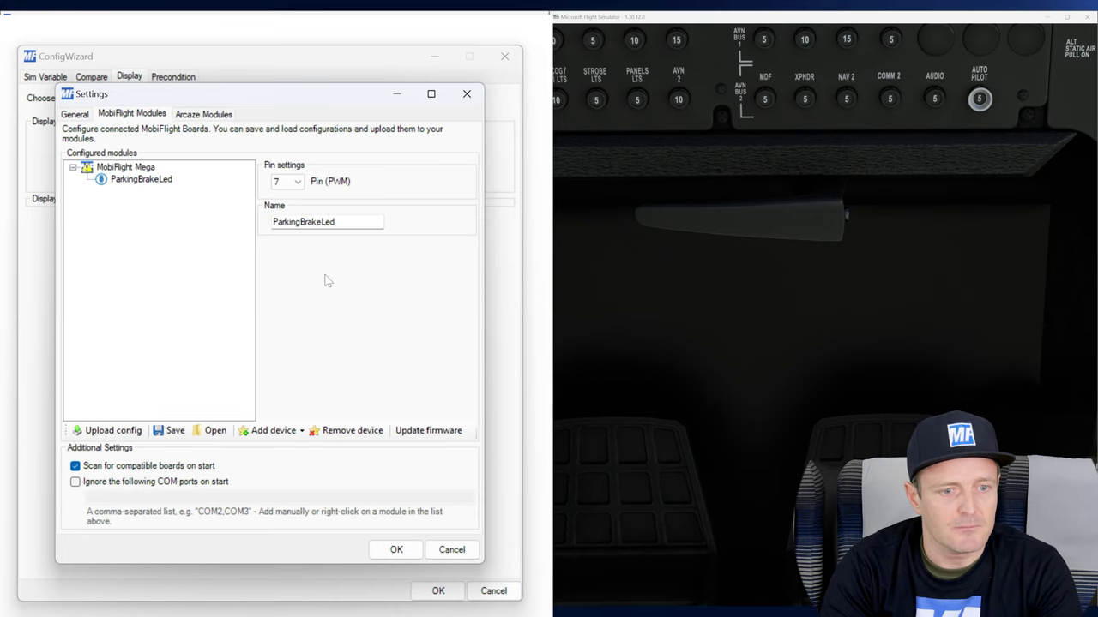
# Rename the MobiFlight Mega board to TutorialBoard.
pyautogui.click(127, 170)
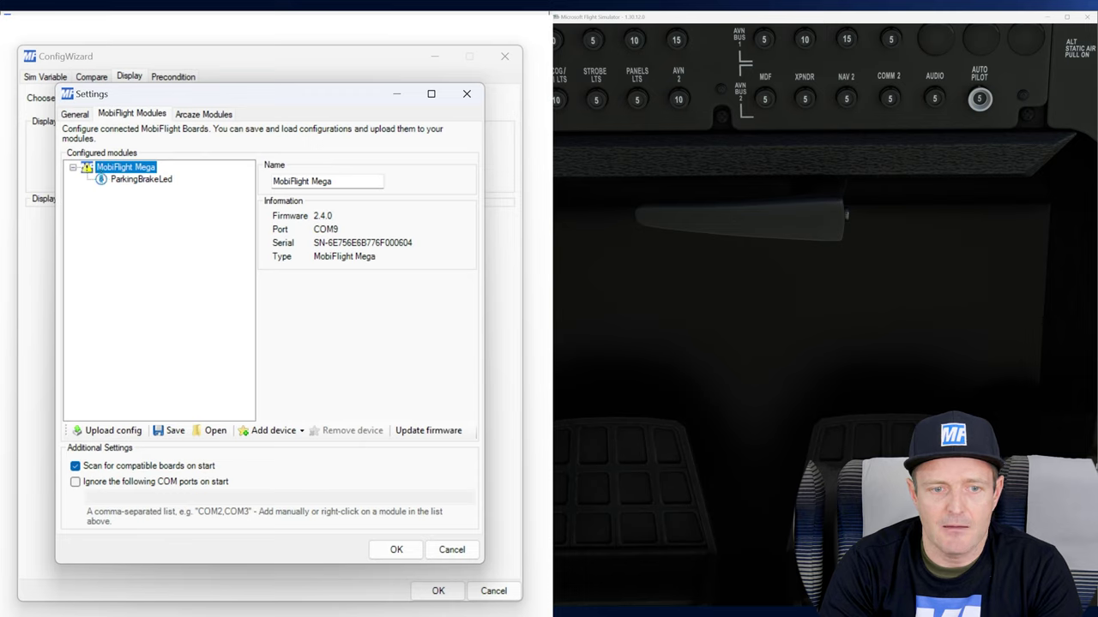
pyautogui.press('Tab')
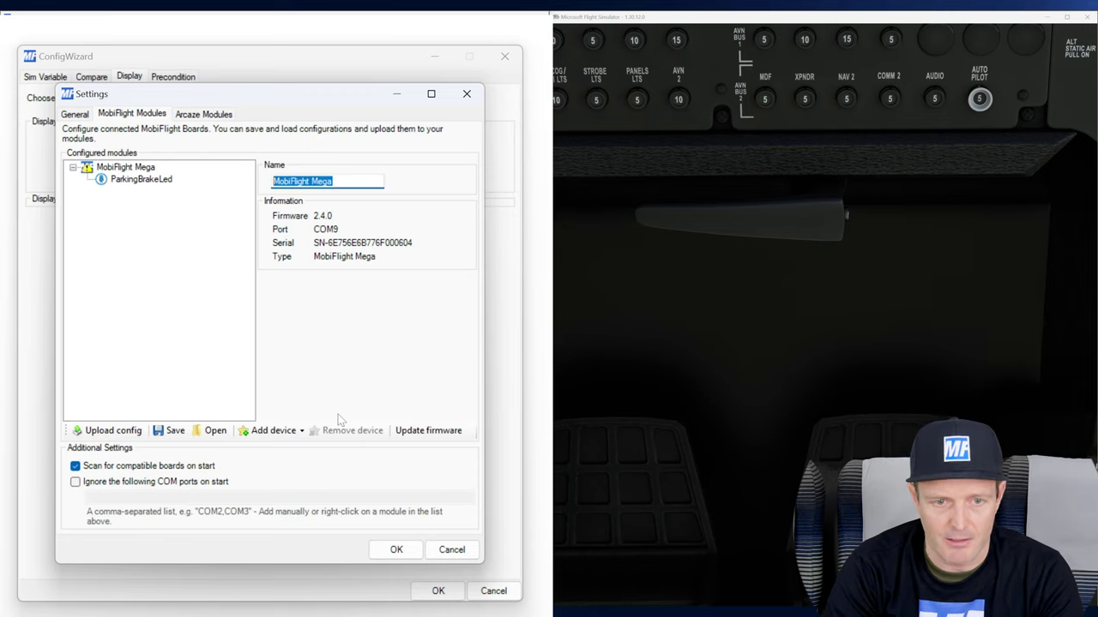
pyautogui.write('Tuto')
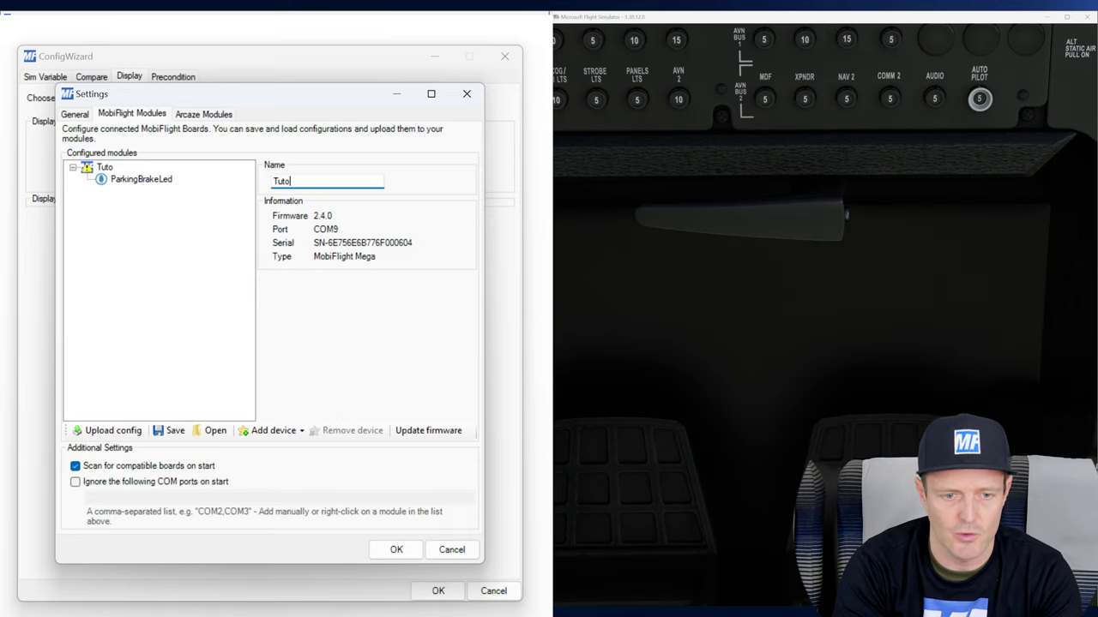
pyautogui.write('torialBoard')
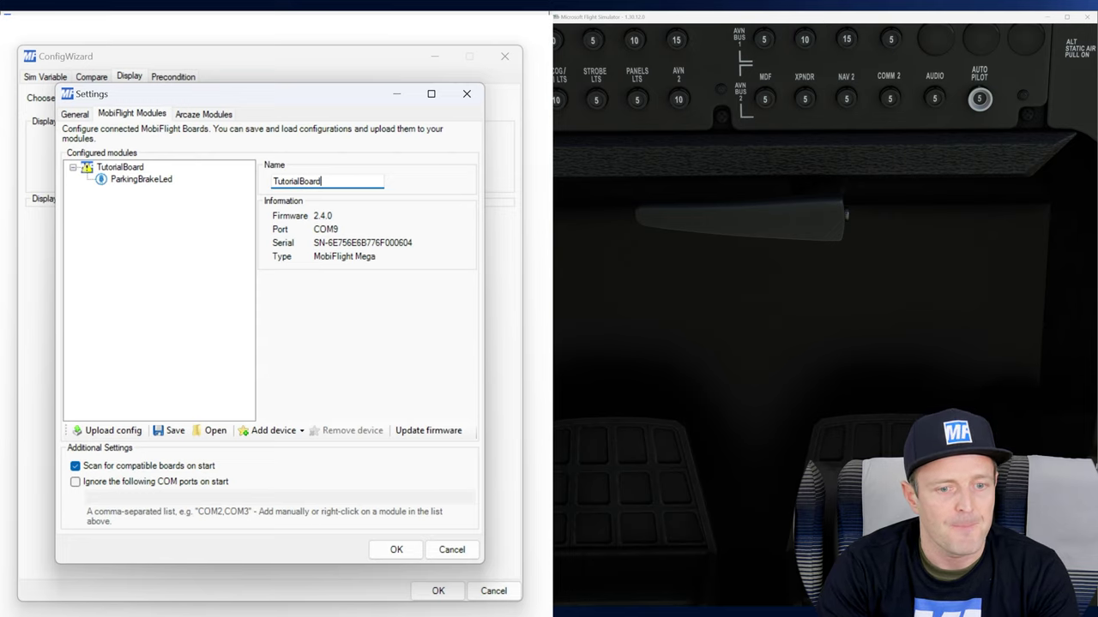
pyautogui.click(140, 178)
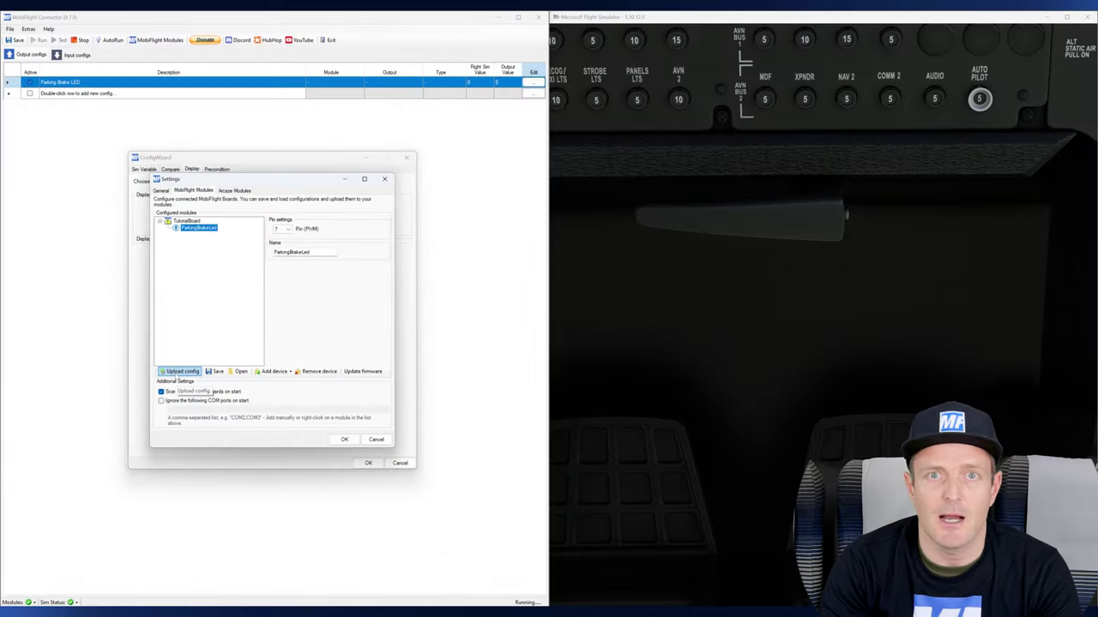
# Upload the TutorialBoard configuration to the board and close the module settings.
pyautogui.click(106, 431)
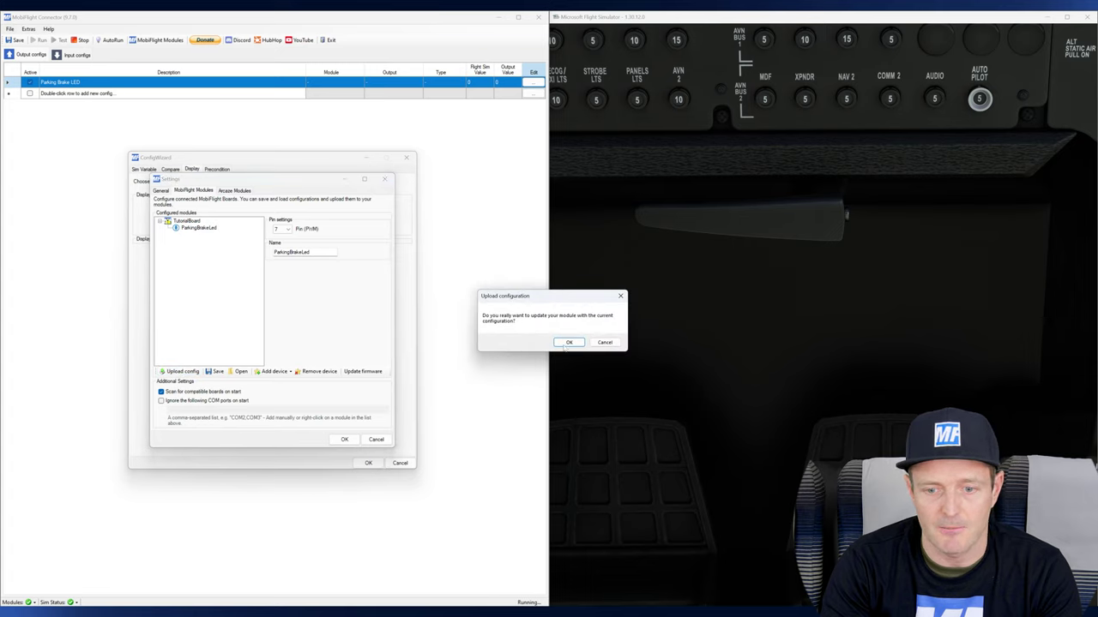
pyautogui.click(568, 342)
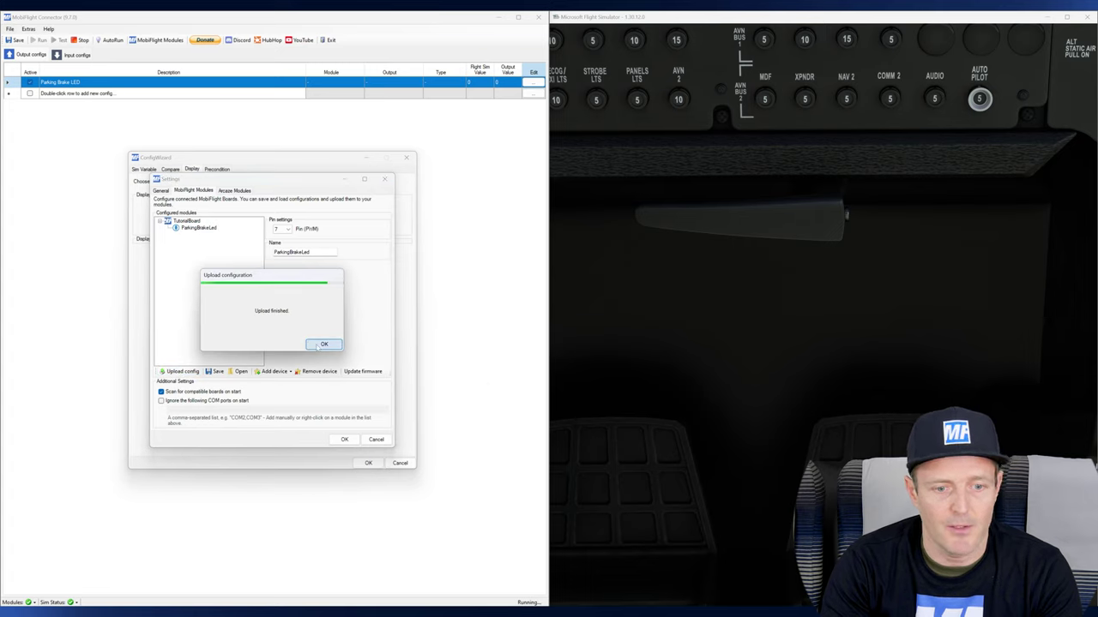
pyautogui.click(323, 345)
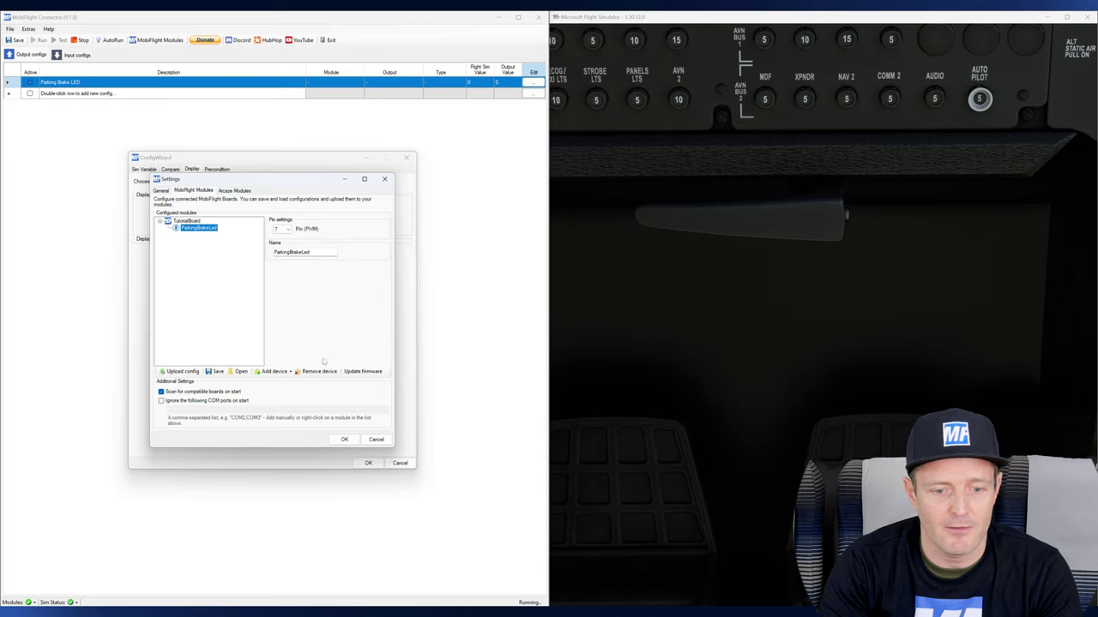
pyautogui.click(346, 439)
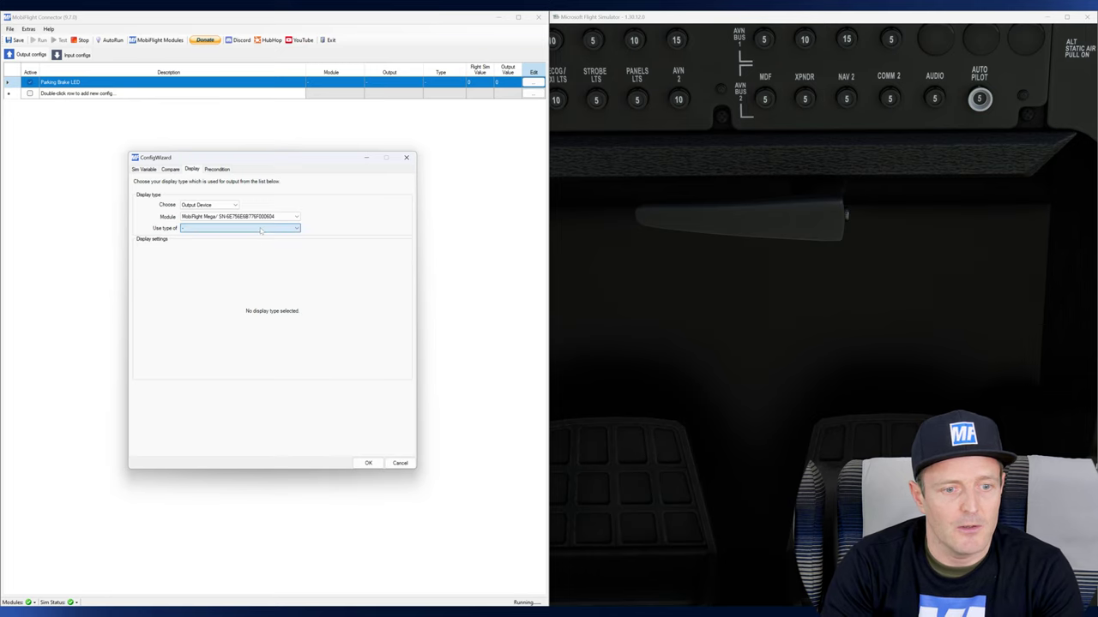
# Keep MobiFlight Mega as the module and set the output type to LED / Output.
pyautogui.click(233, 216)
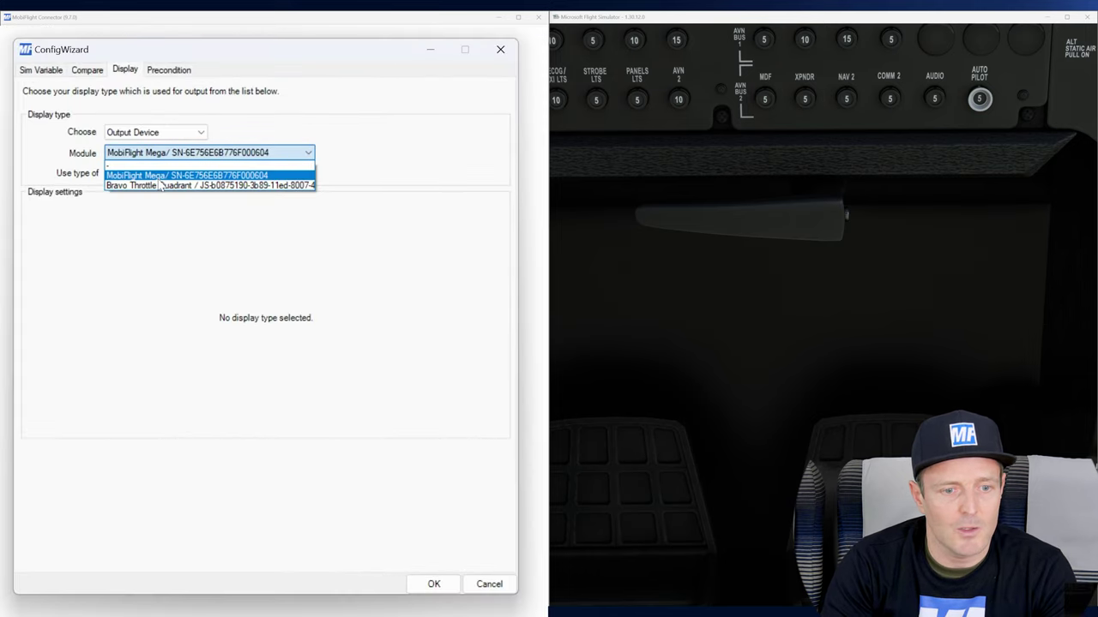
pyautogui.click(161, 176)
pyautogui.click(180, 175)
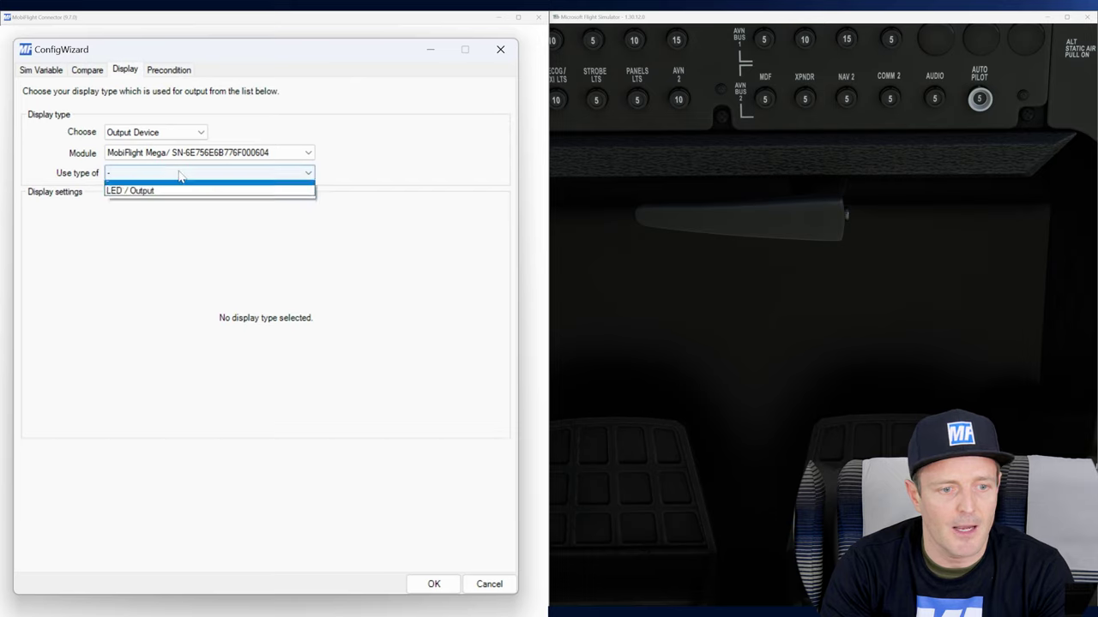
pyautogui.click(165, 196)
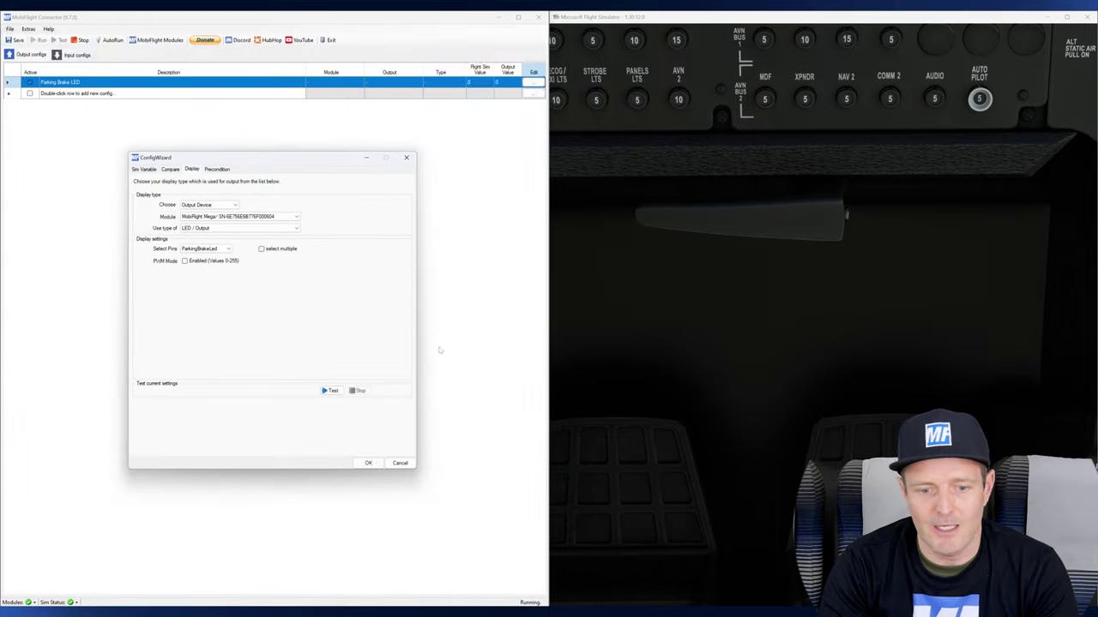
# Stop the sim connection and flash the red parking brake LED three times with Test and Stop.
pyautogui.click(367, 463)
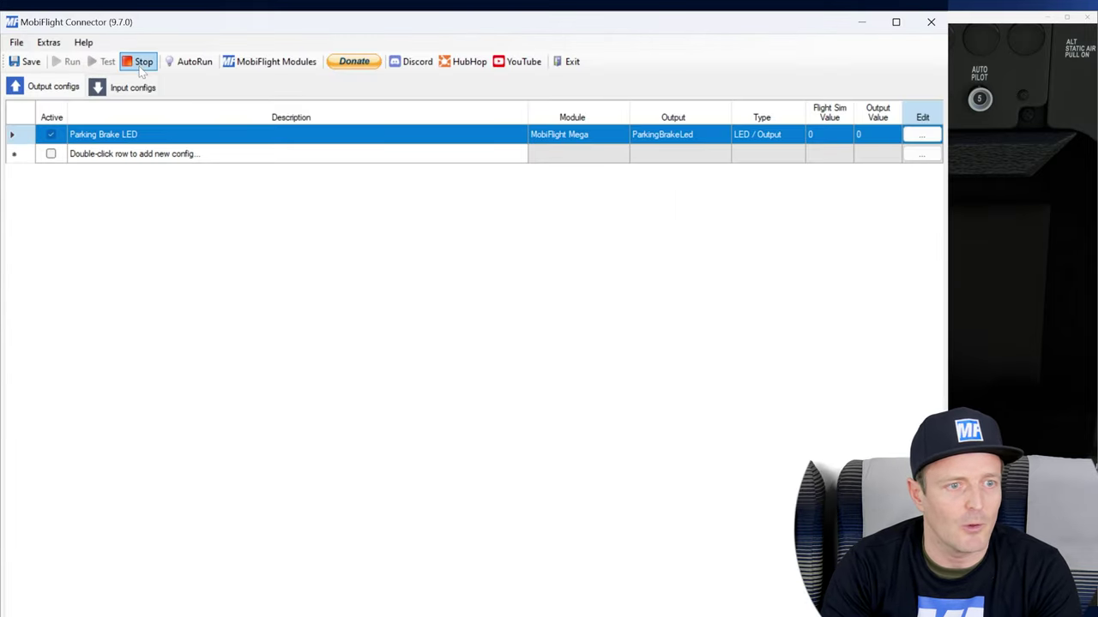
pyautogui.click(140, 67)
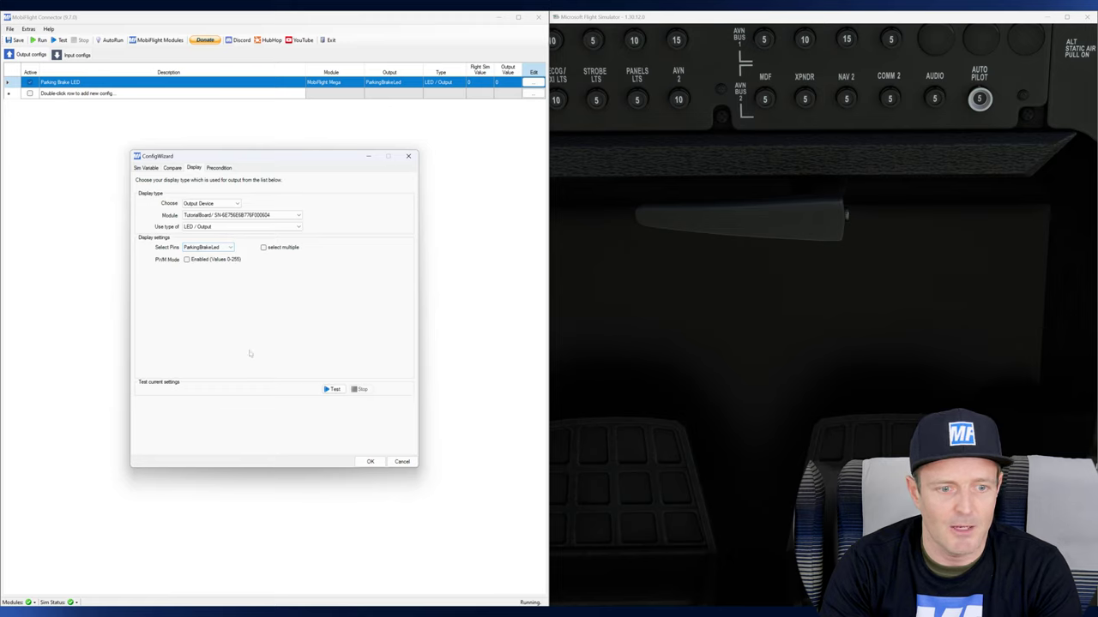
pyautogui.click(336, 389)
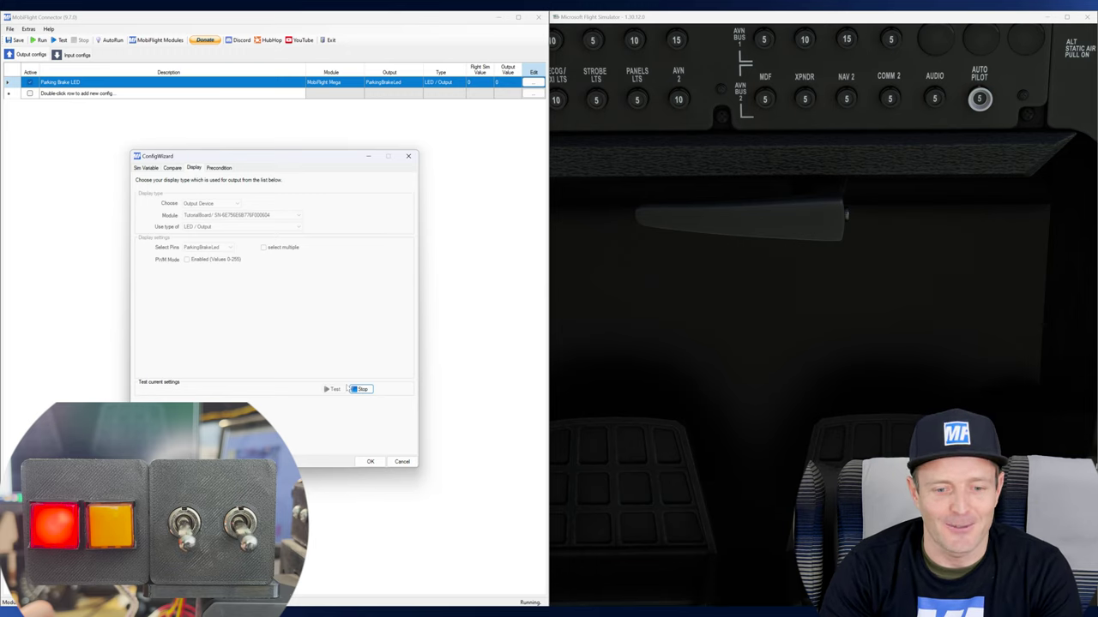
pyautogui.click(360, 389)
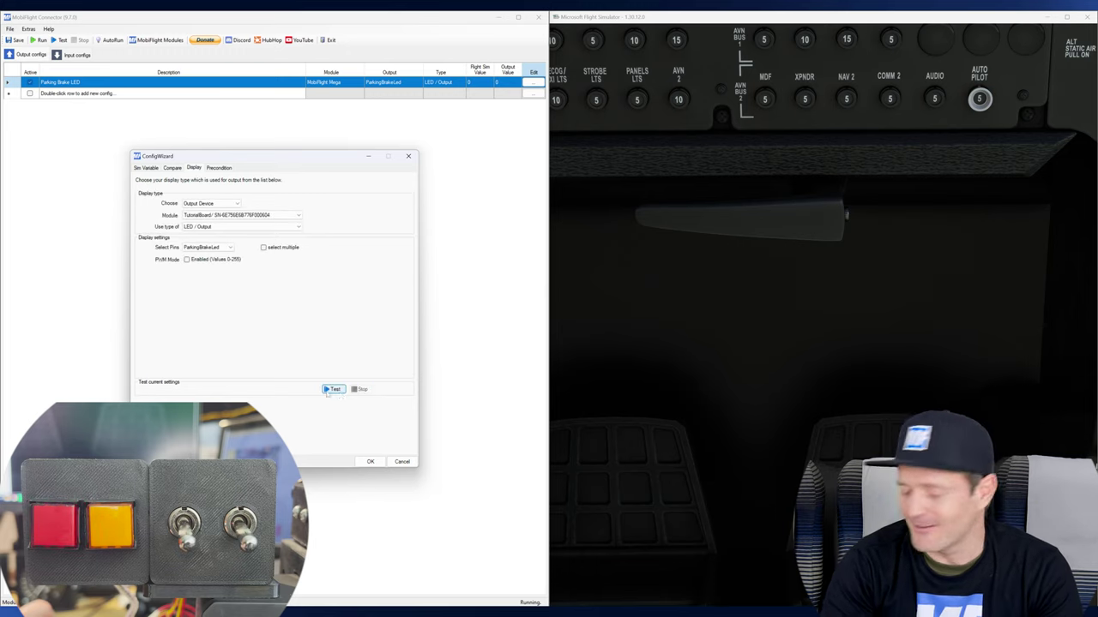
pyautogui.click(335, 390)
pyautogui.click(359, 391)
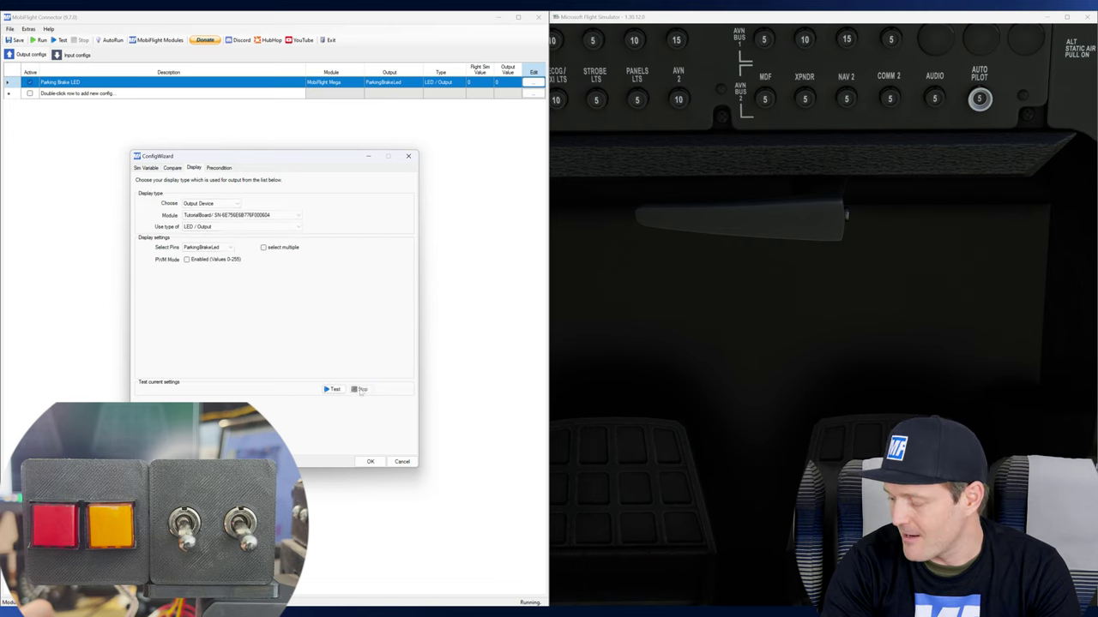
pyautogui.click(335, 389)
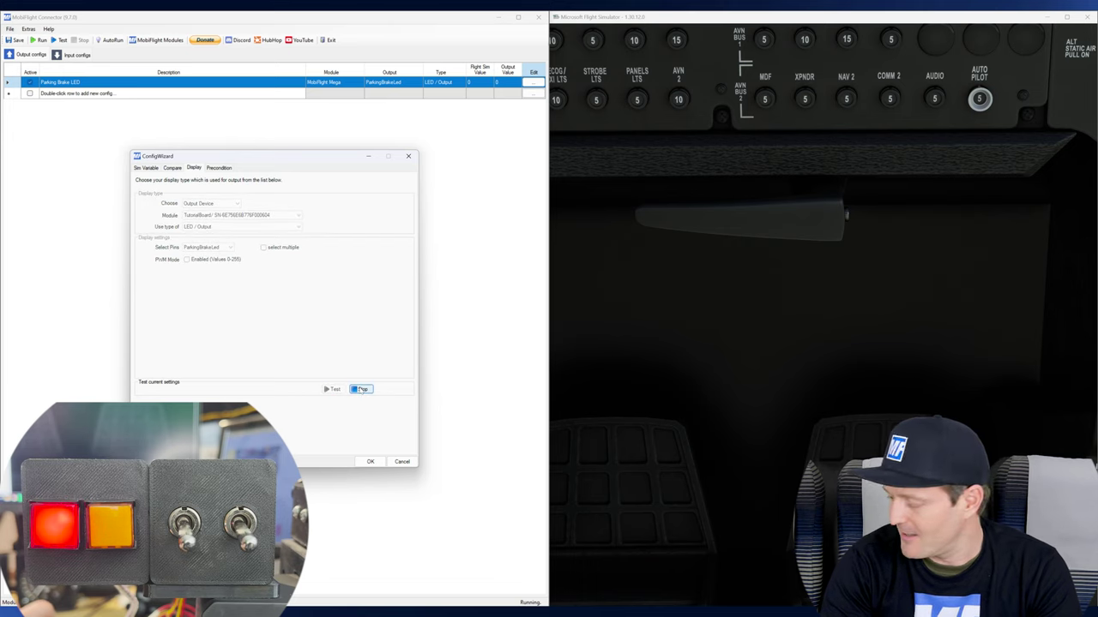
pyautogui.click(360, 390)
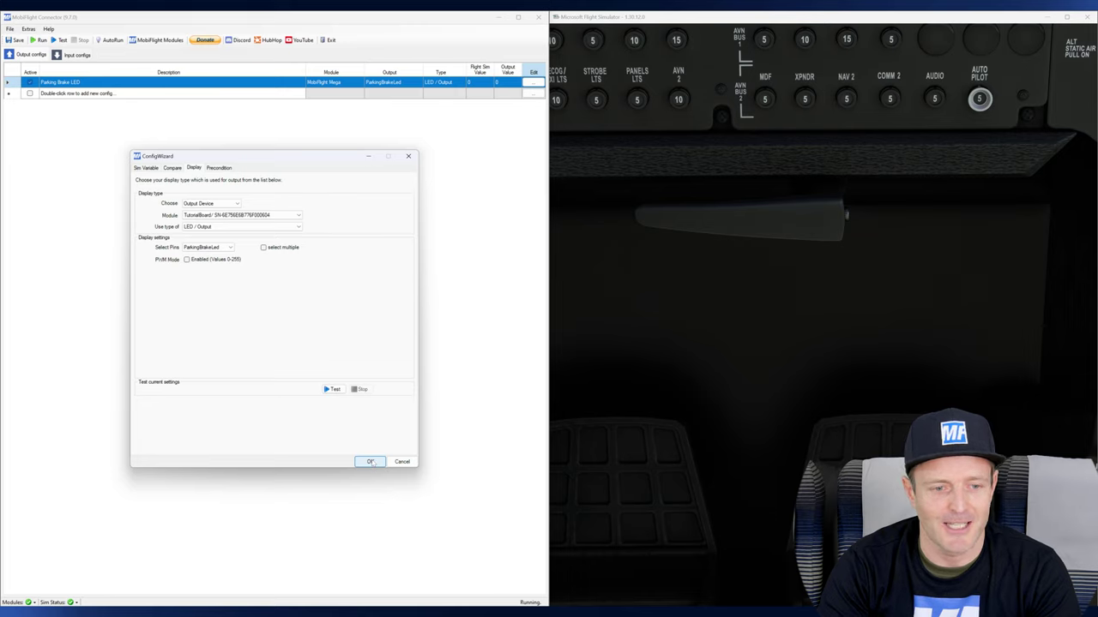
pyautogui.click(370, 462)
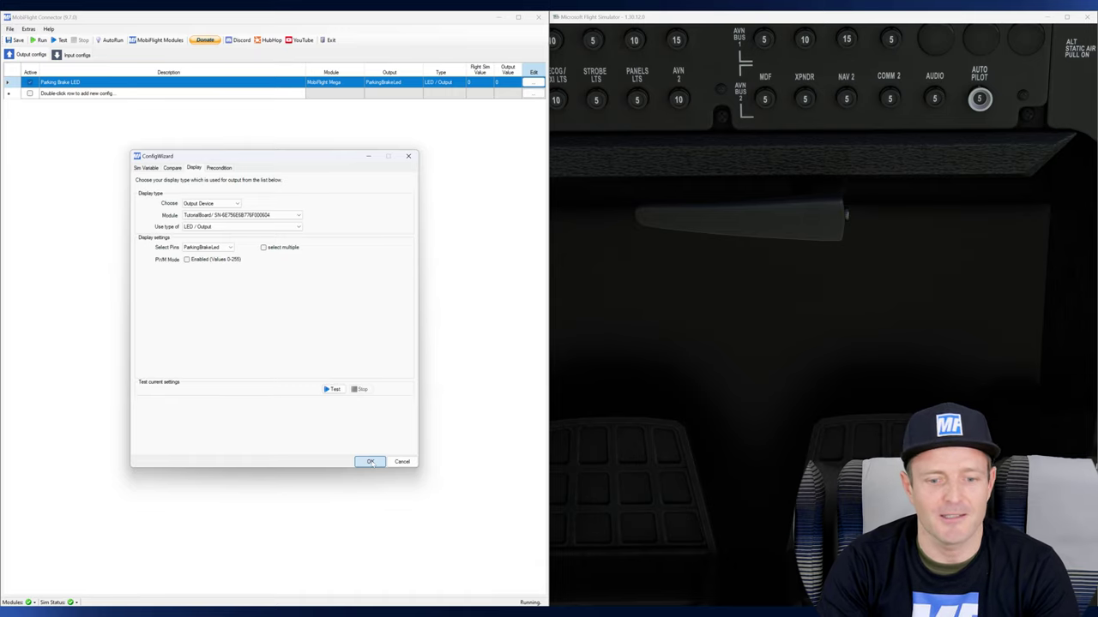
# Run the configs against MSFS and engage the cockpit parking brake handle.
pyautogui.click(370, 462)
pyautogui.click(39, 40)
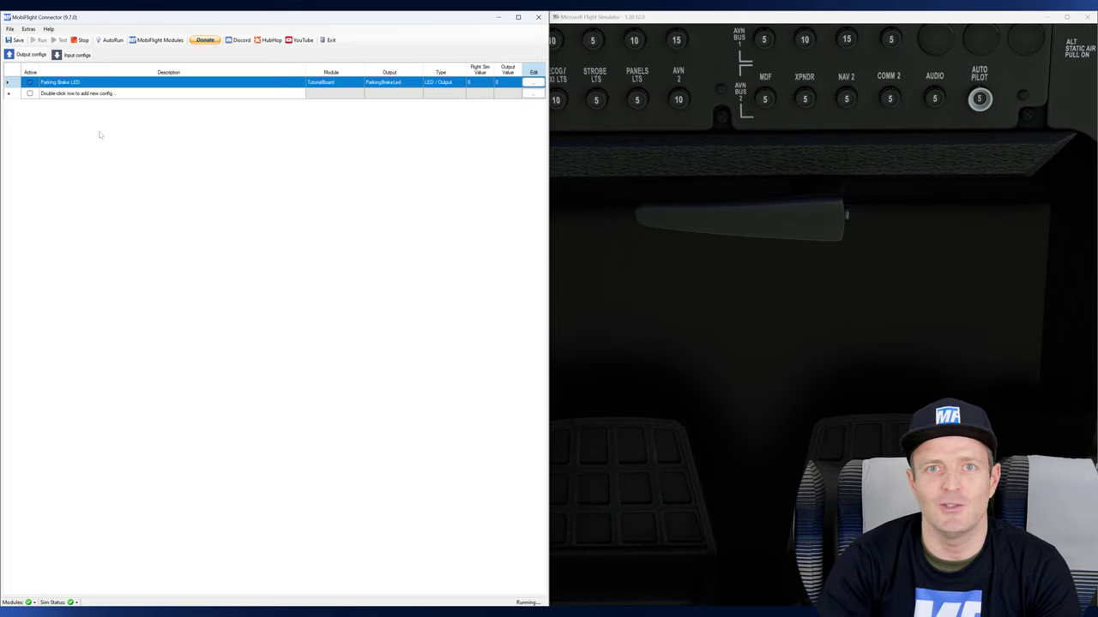
pyautogui.click(797, 224)
pyautogui.moveTo(823, 231); pyautogui.dragTo(830, 275)
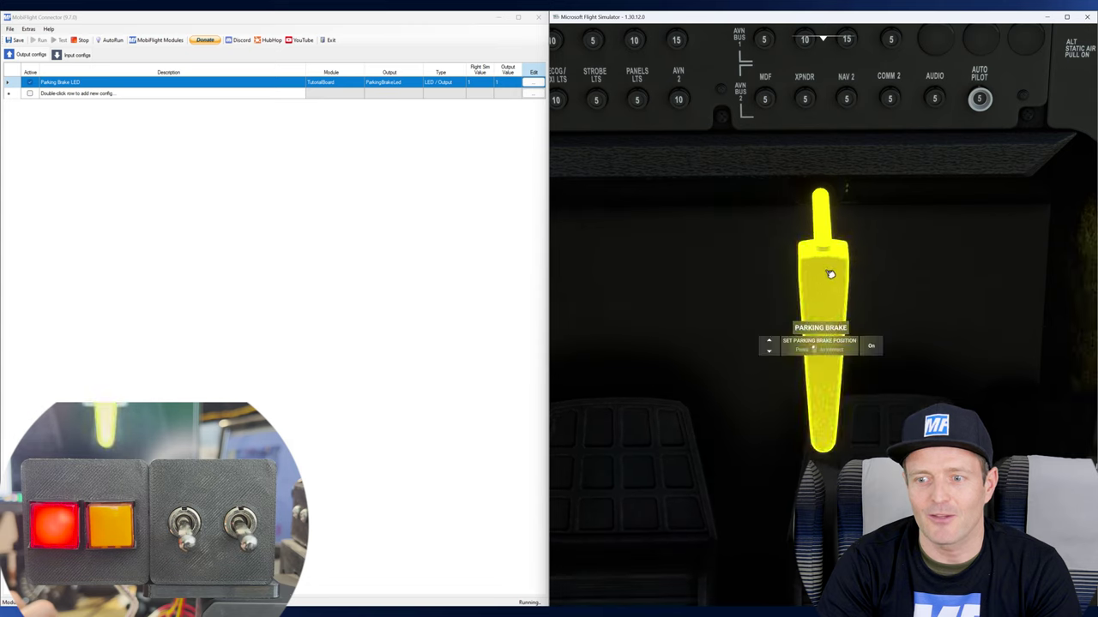
# Toggle the parking brake repeatedly, ending engaged, while the panel LED follows it.
pyautogui.click(830, 273)
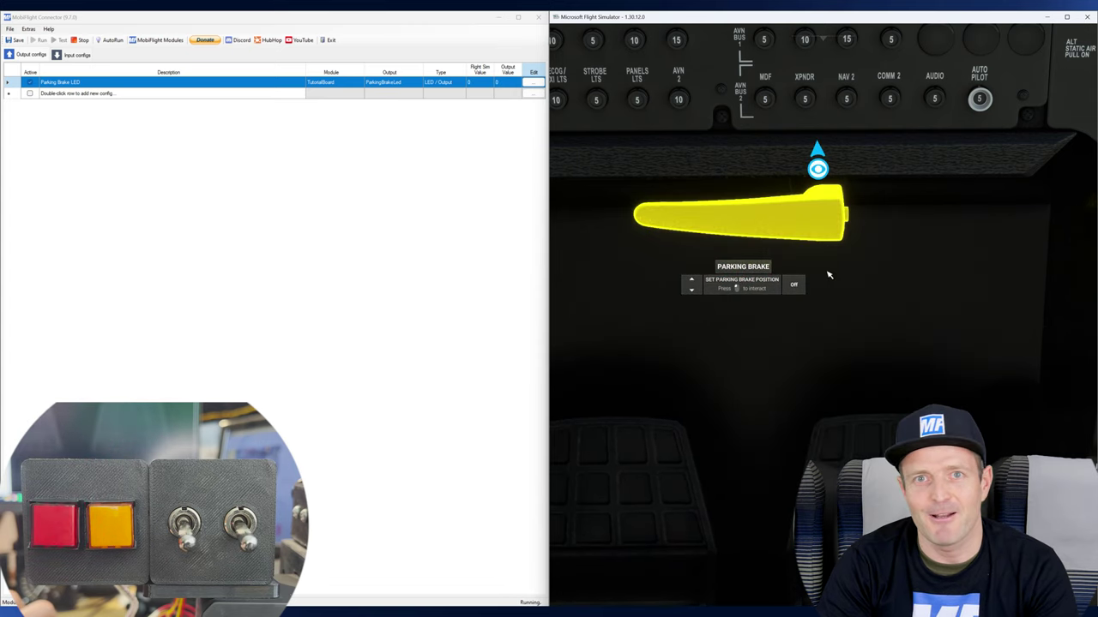
pyautogui.click(830, 230)
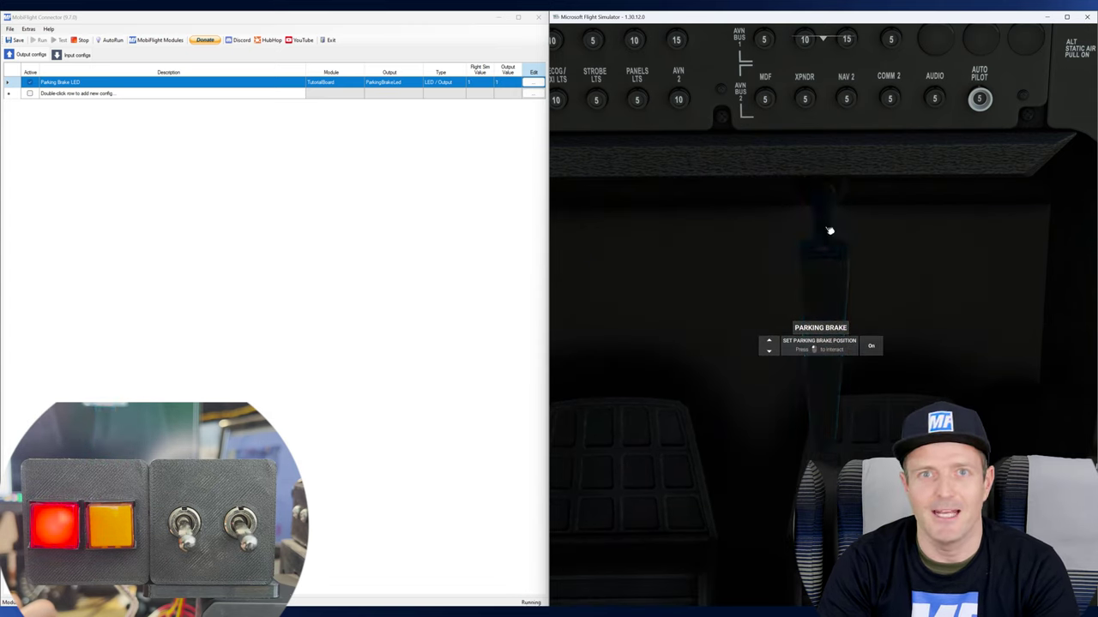
pyautogui.click(830, 230)
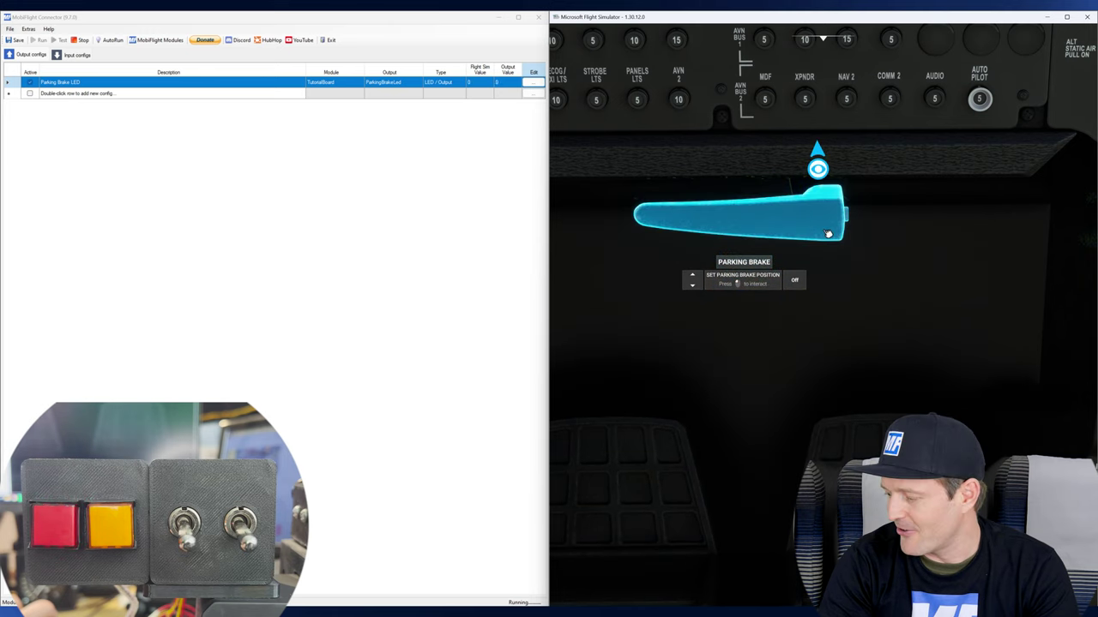
pyautogui.click(828, 233)
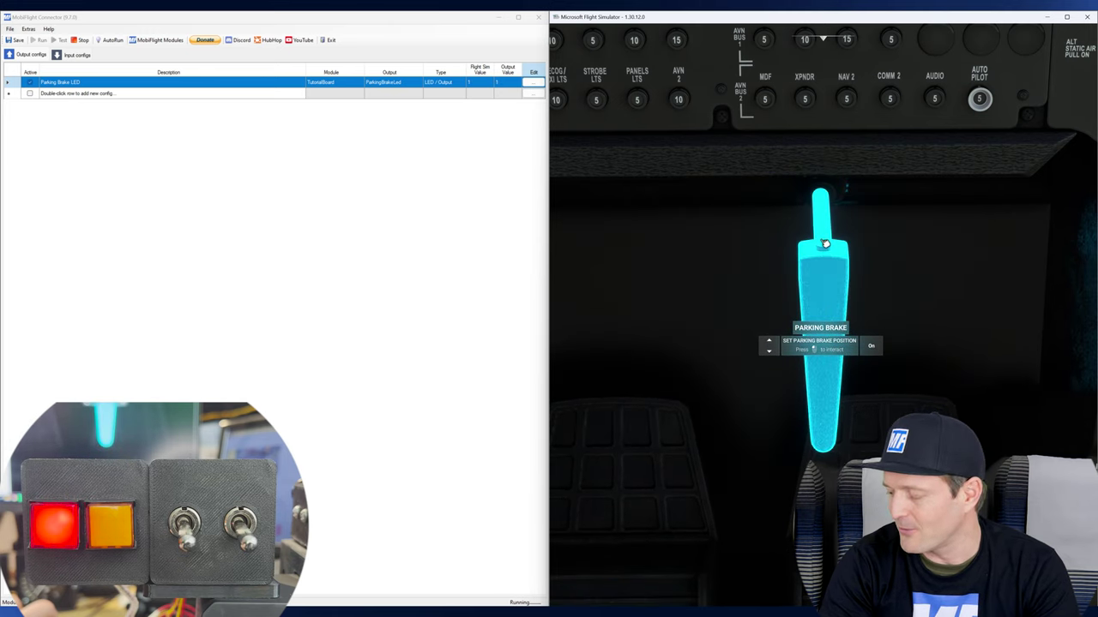
pyautogui.click(825, 244)
pyautogui.click(831, 230)
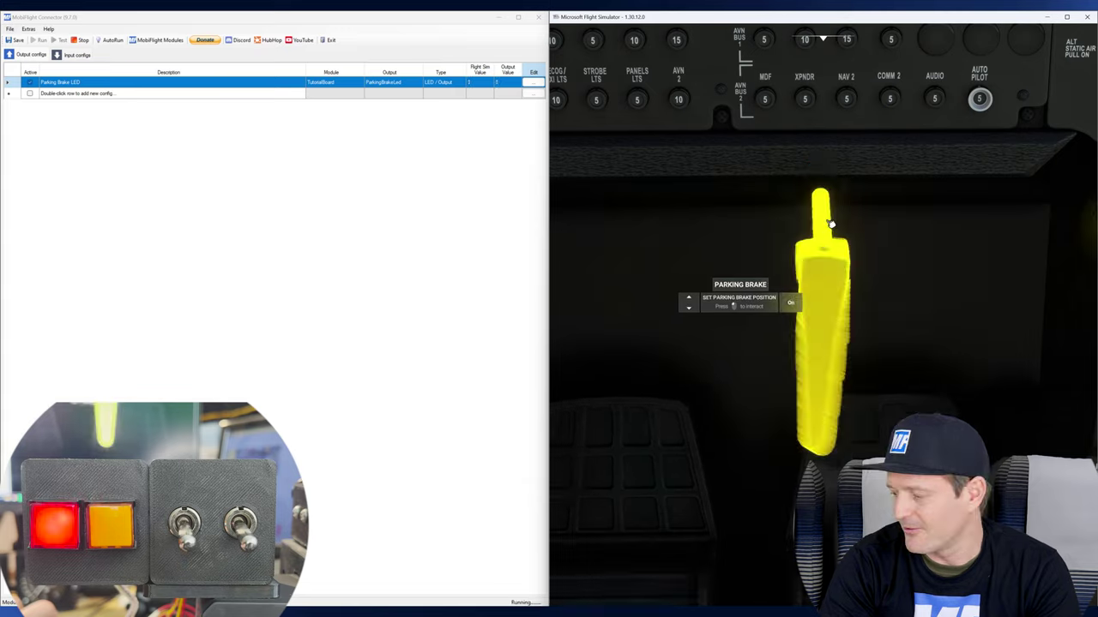
pyautogui.click(831, 225)
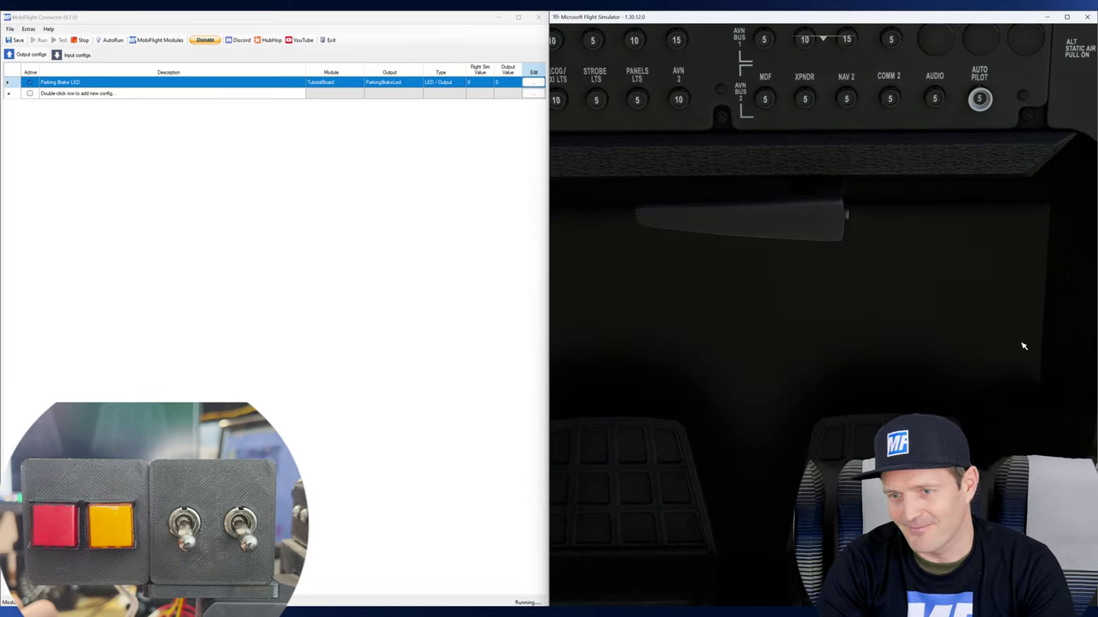
pyautogui.click(821, 172)
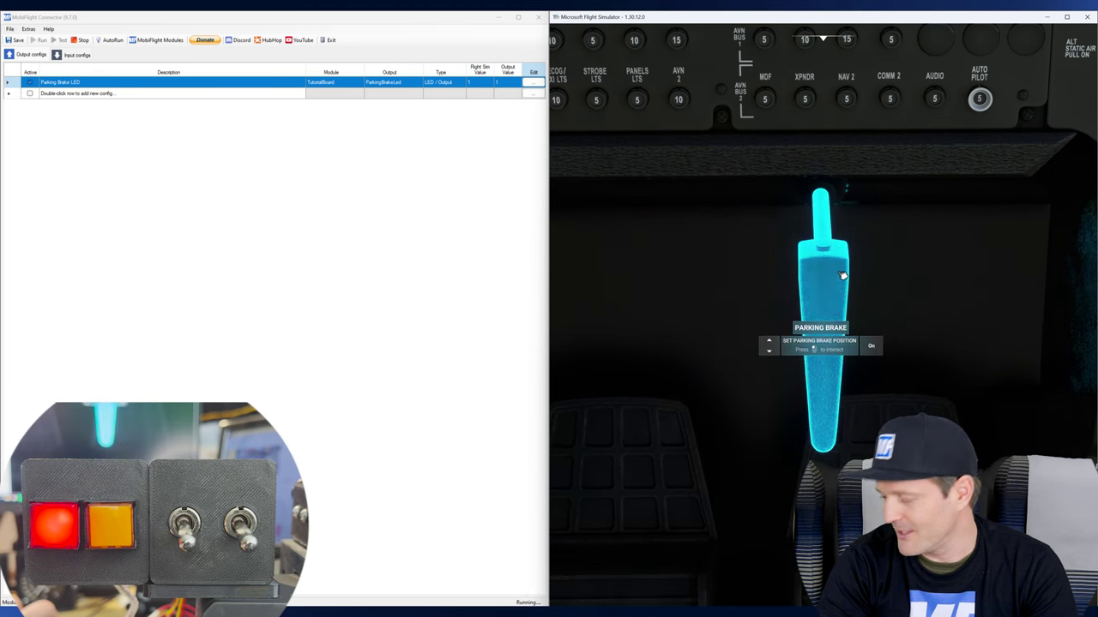
pyautogui.click(842, 276)
pyautogui.click(829, 235)
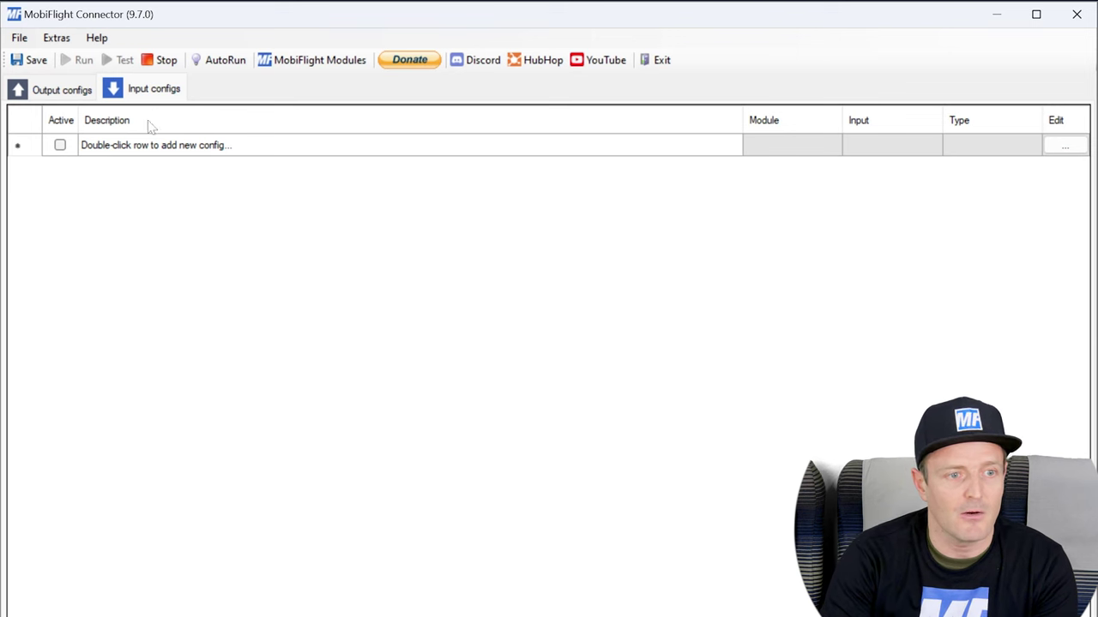
# Check the Output and Input configs lists, then open MobiFlight Modules settings for TutorialBoard.
pyautogui.click(43, 93)
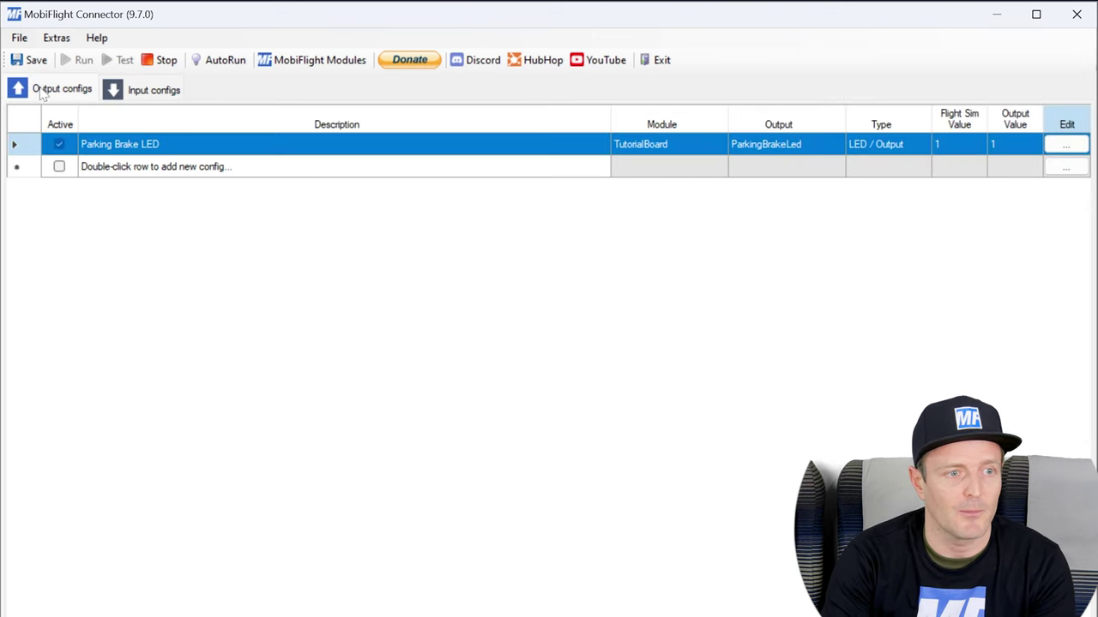
pyautogui.click(146, 90)
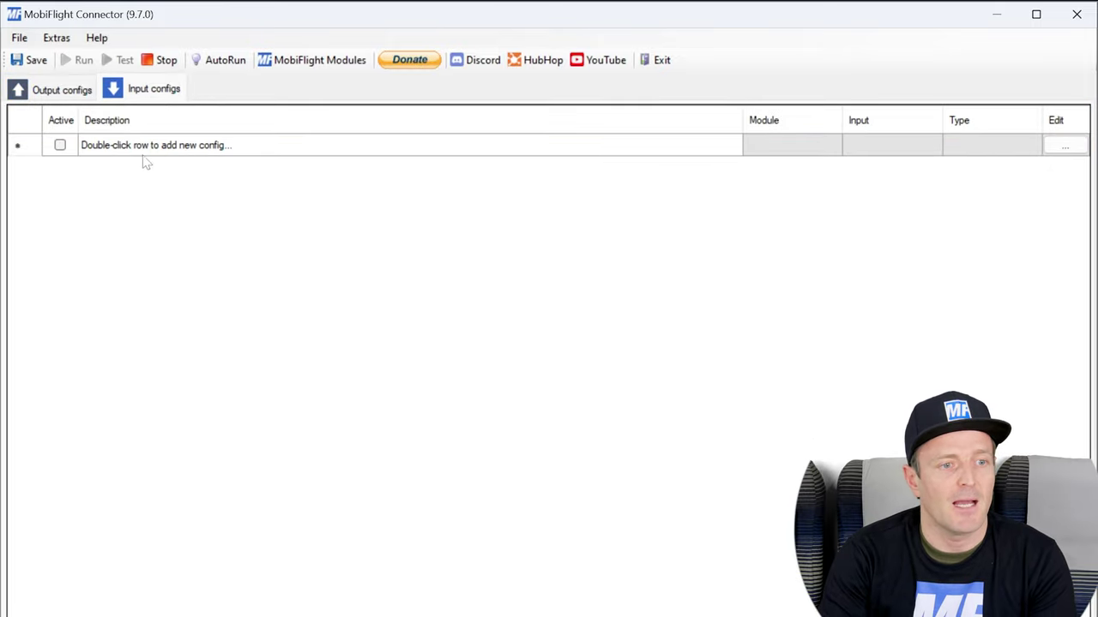
pyautogui.click(313, 59)
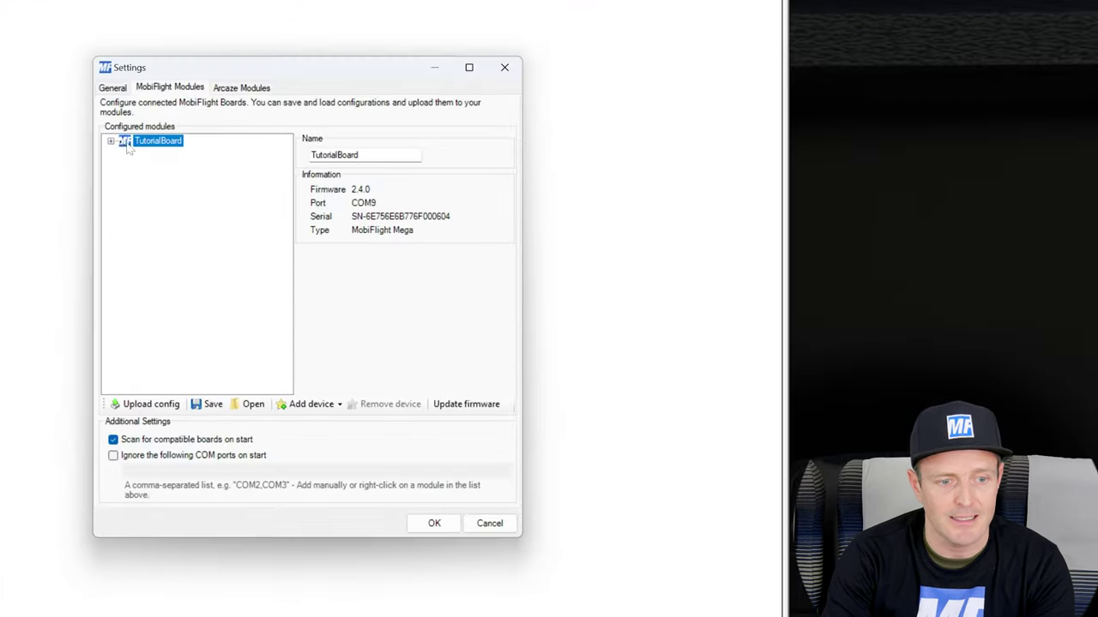
# Add a Button device on pin 11 to TutorialBoard.
pyautogui.press('Right')
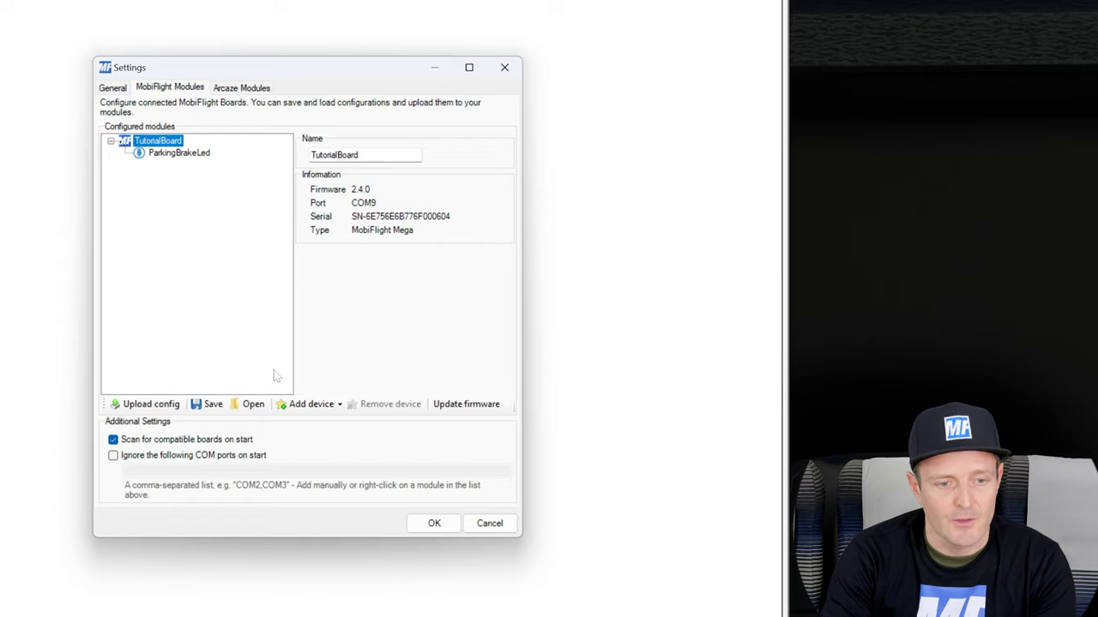
pyautogui.click(307, 405)
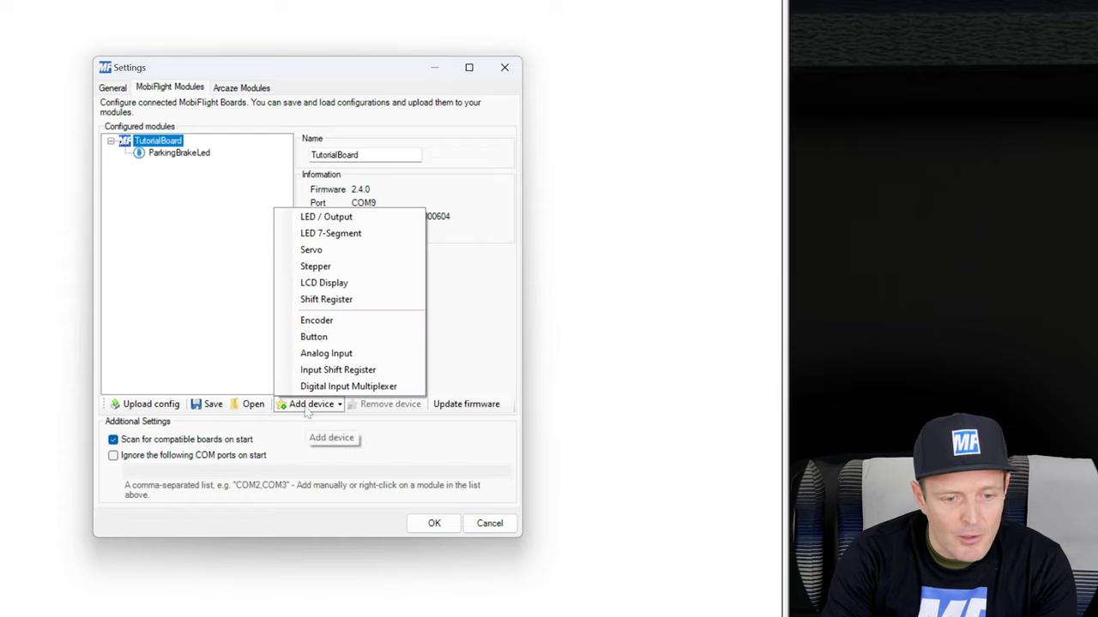
pyautogui.click(339, 342)
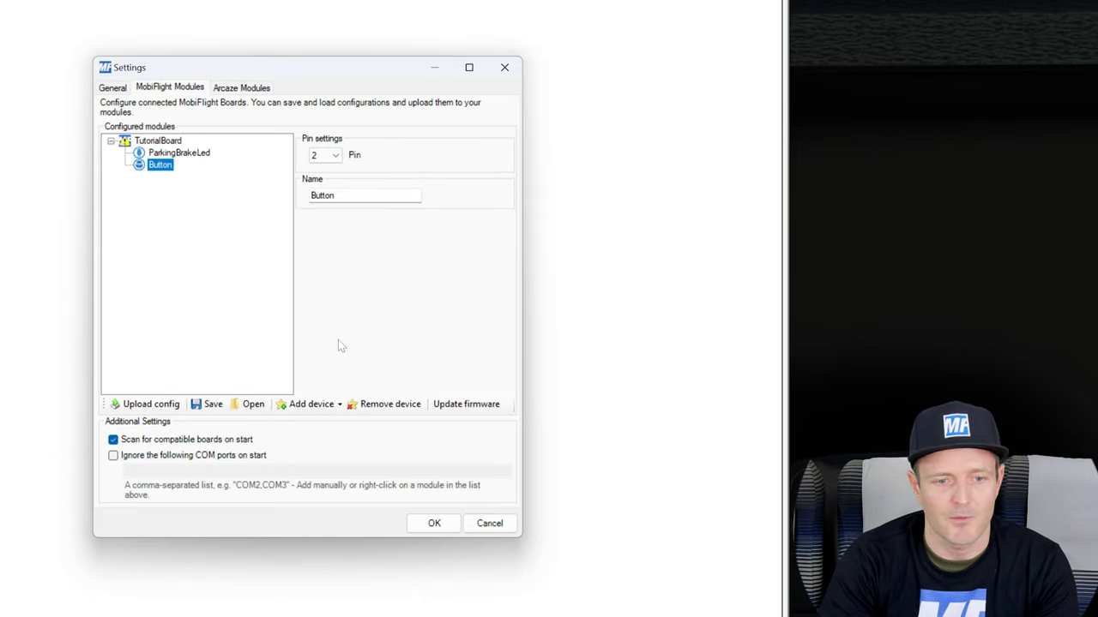
pyautogui.click(334, 156)
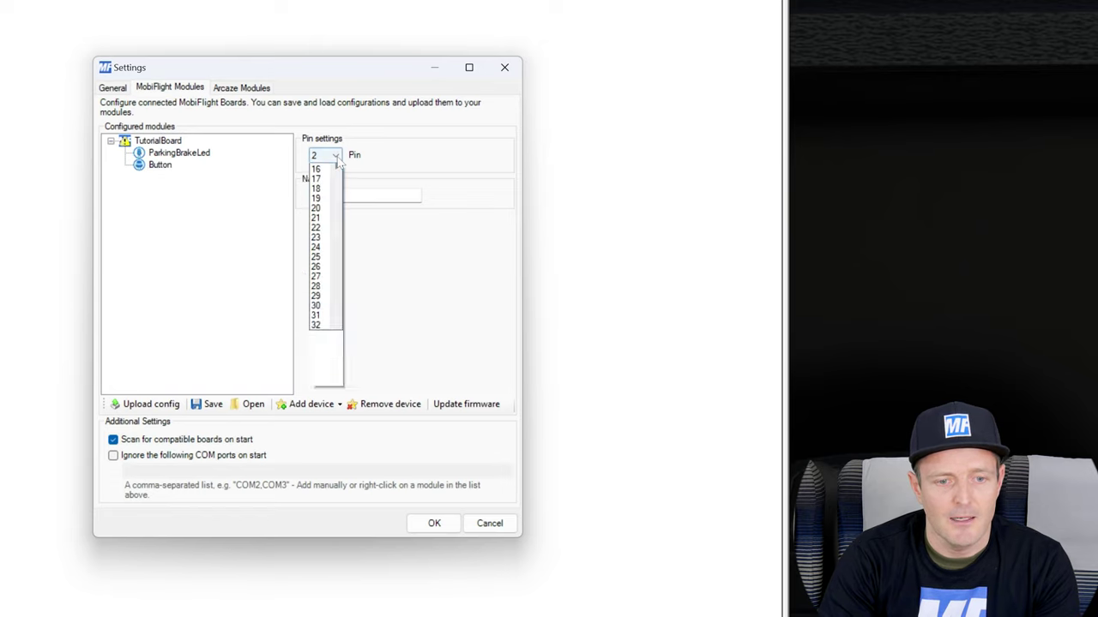
pyautogui.click(324, 247)
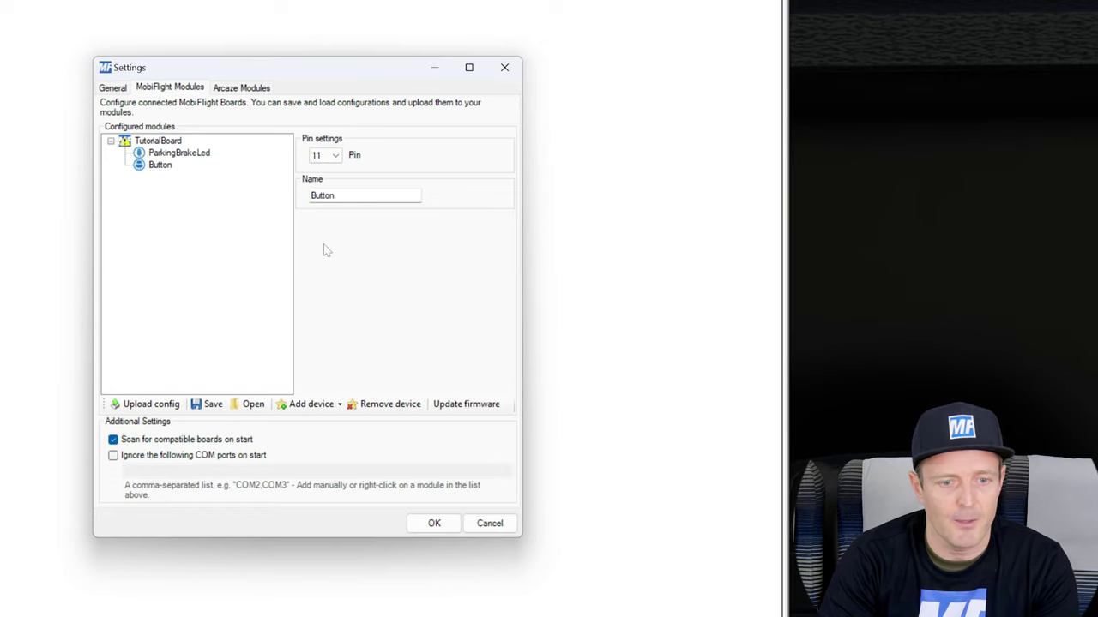
# Rename the button to ParkBrakeSwitch within 16 characters and start uploading the config.
pyautogui.doubleClick(322, 195)
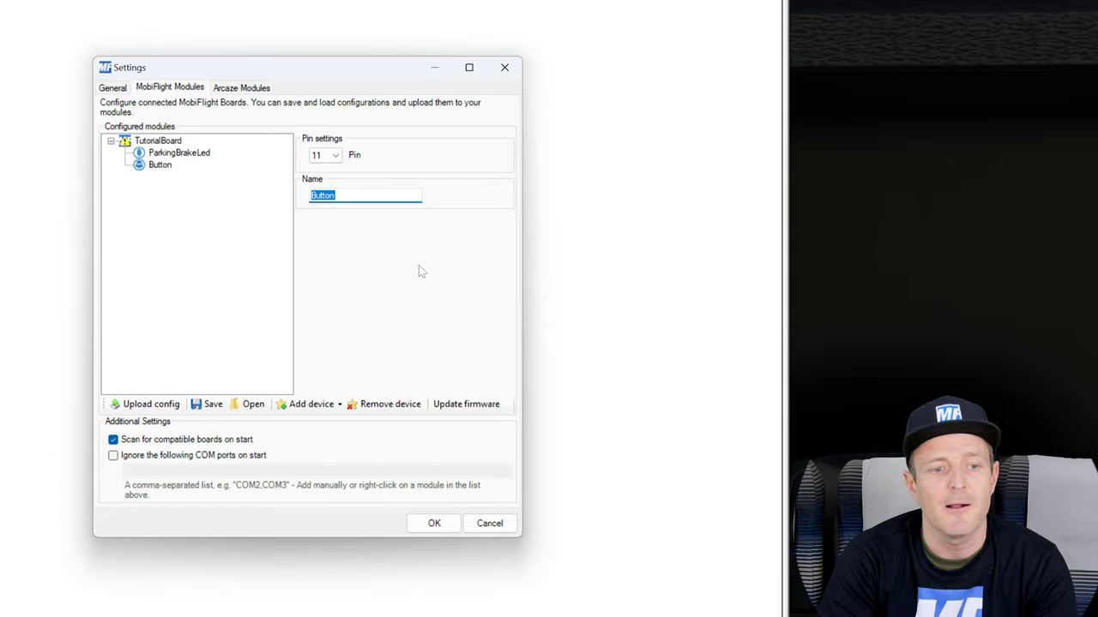
pyautogui.write('ParkingBrake')
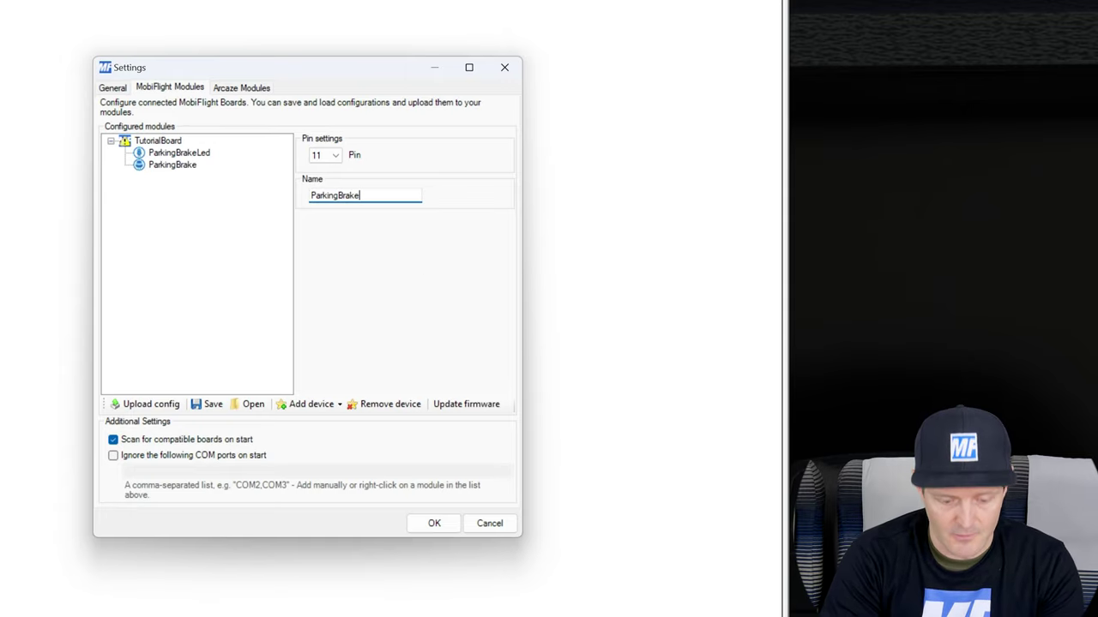
pyautogui.write('Switc')
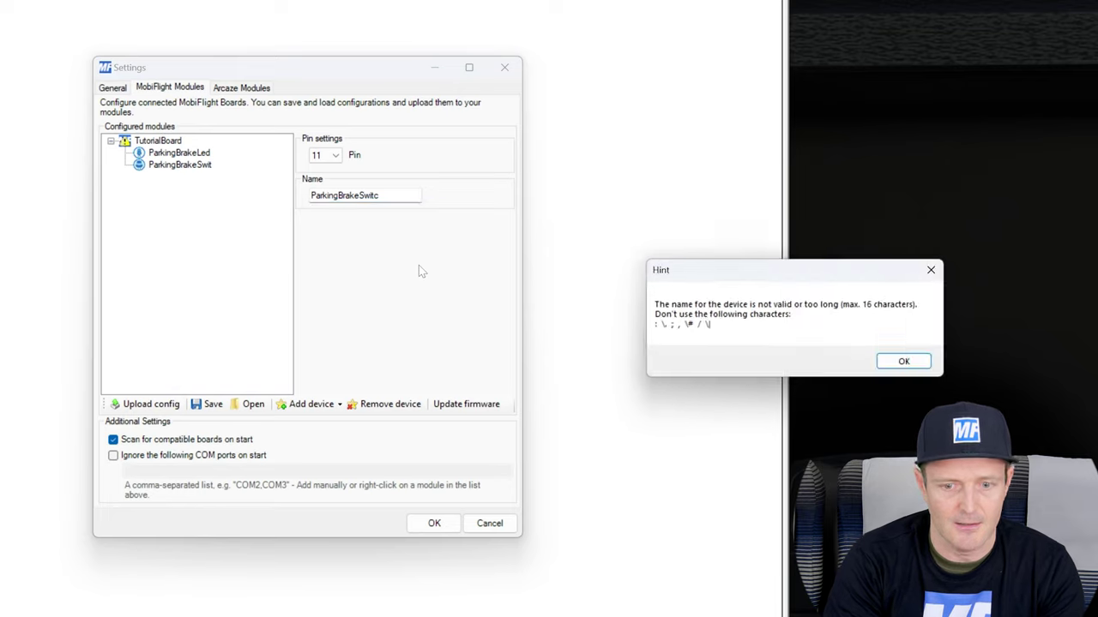
pyautogui.click(916, 363)
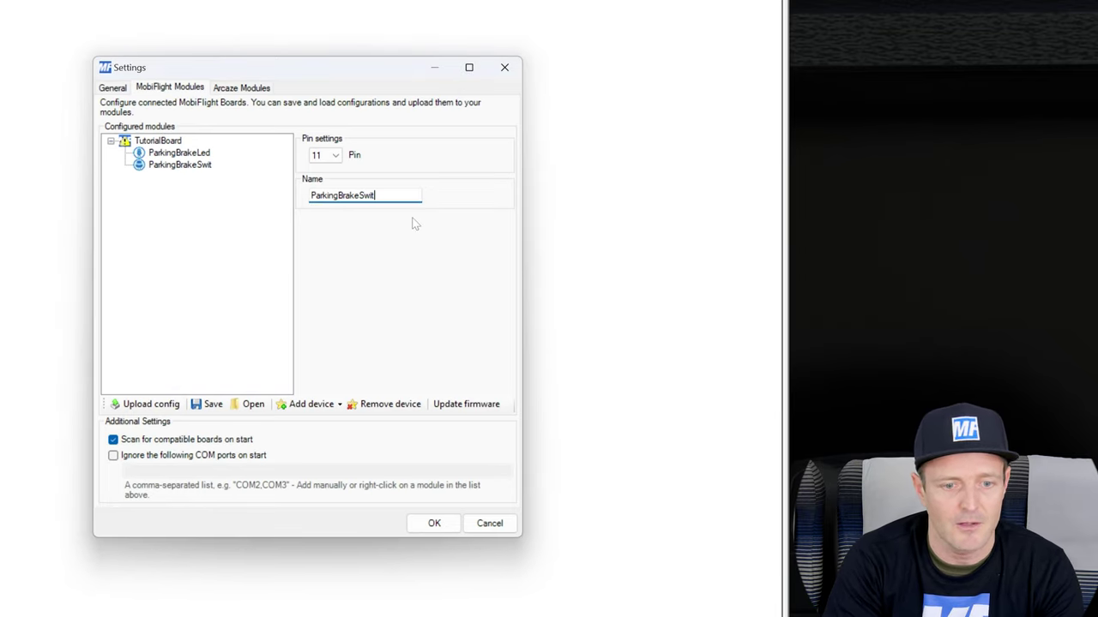
pyautogui.press('BackSpace')
pyautogui.press('BackSpace')
pyautogui.press('BackSpace')
pyautogui.press('BackSpace')
pyautogui.press('BackSpace')
pyautogui.press('BackSpace')
pyautogui.press('BackSpace')
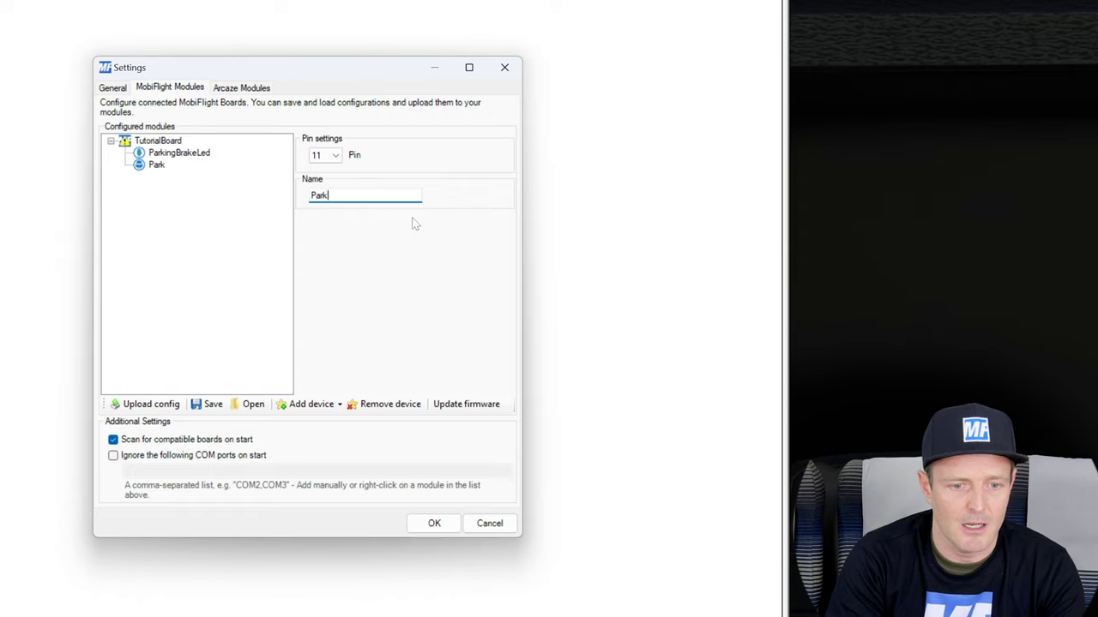
pyautogui.write('Brake')
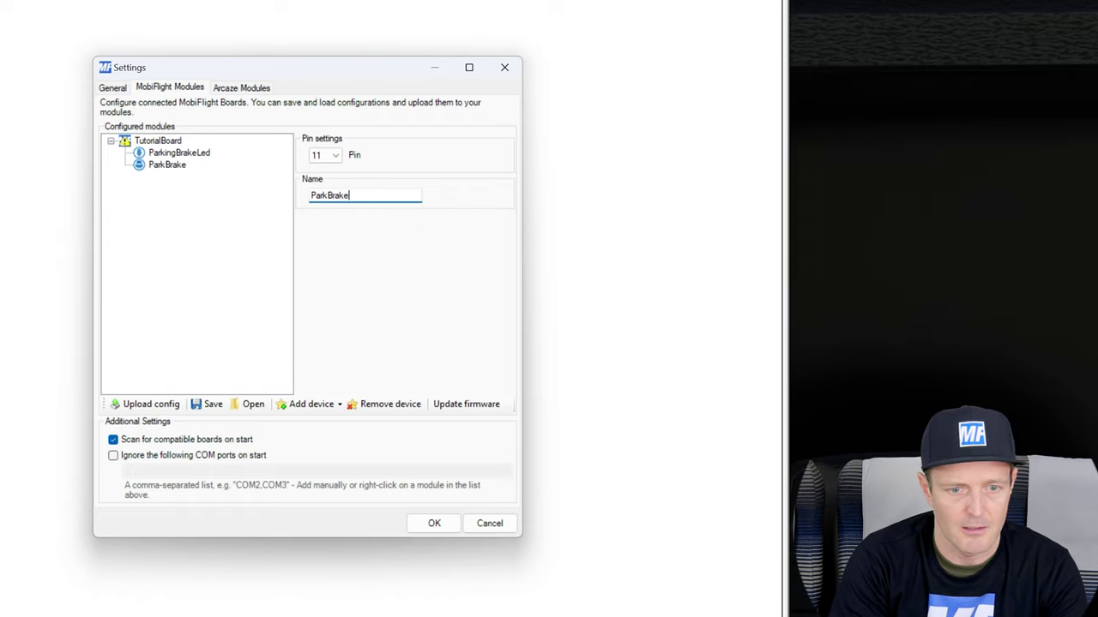
pyautogui.write('Swi')
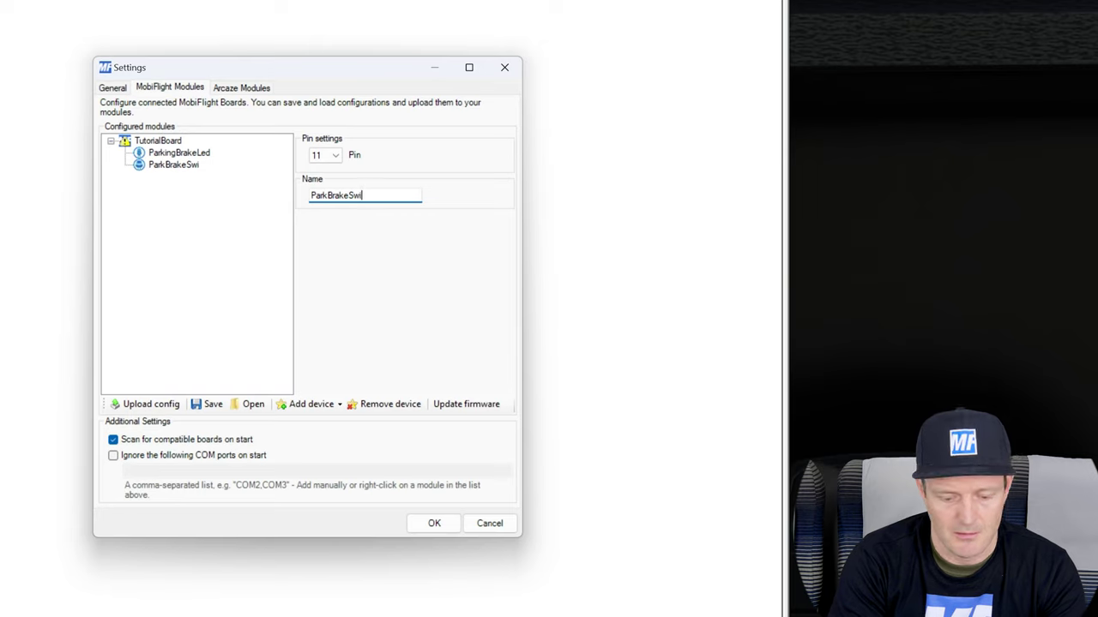
pyautogui.write('tch')
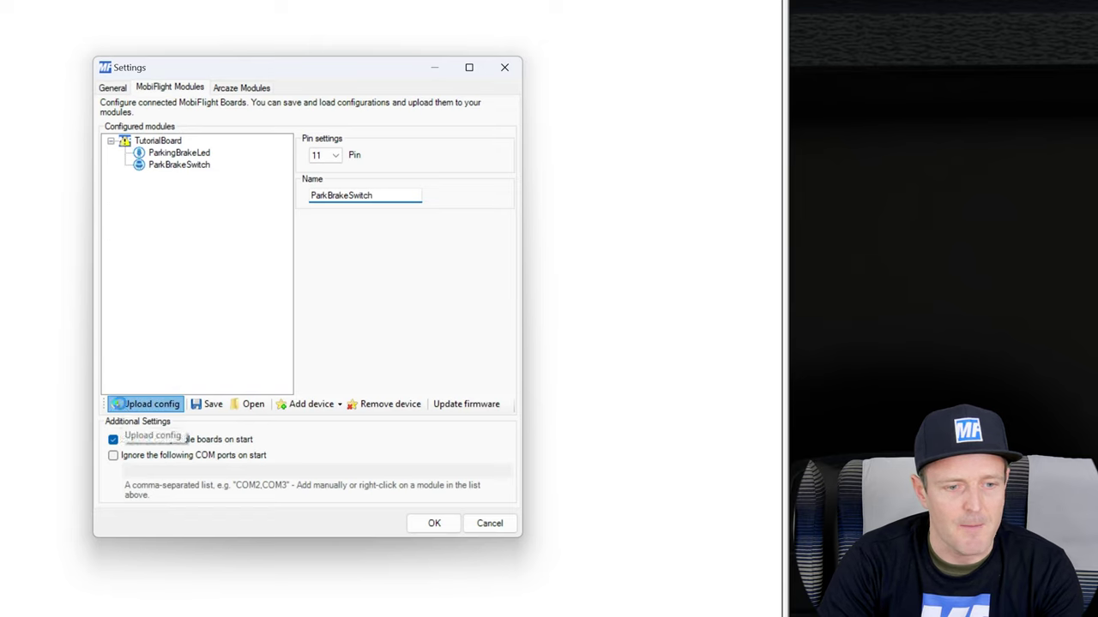
pyautogui.click(128, 404)
# Confirm the board configuration upload and close the module settings.
pyautogui.click(822, 356)
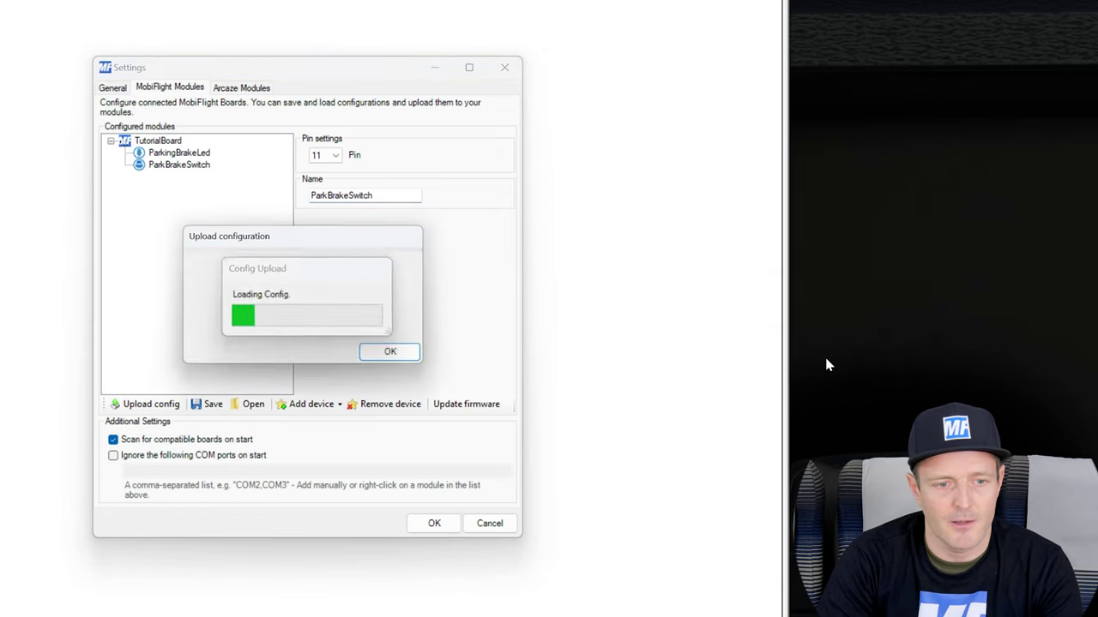
pyautogui.click(421, 360)
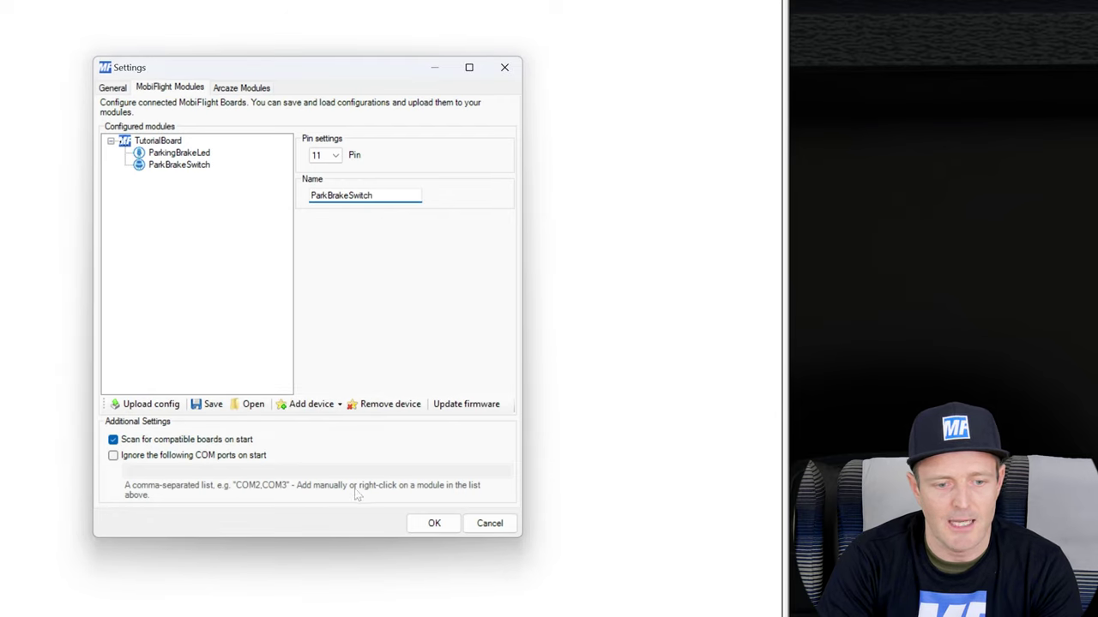
pyautogui.click(434, 523)
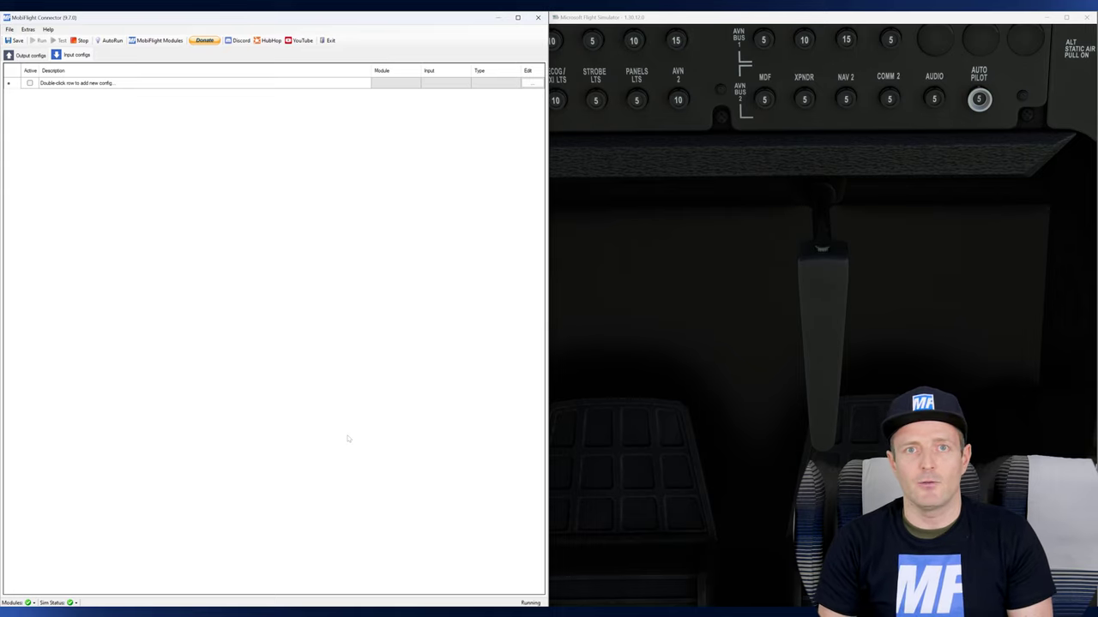
# Create a new input config described as 'Parking Brake Switch'.
pyautogui.doubleClick(60, 83)
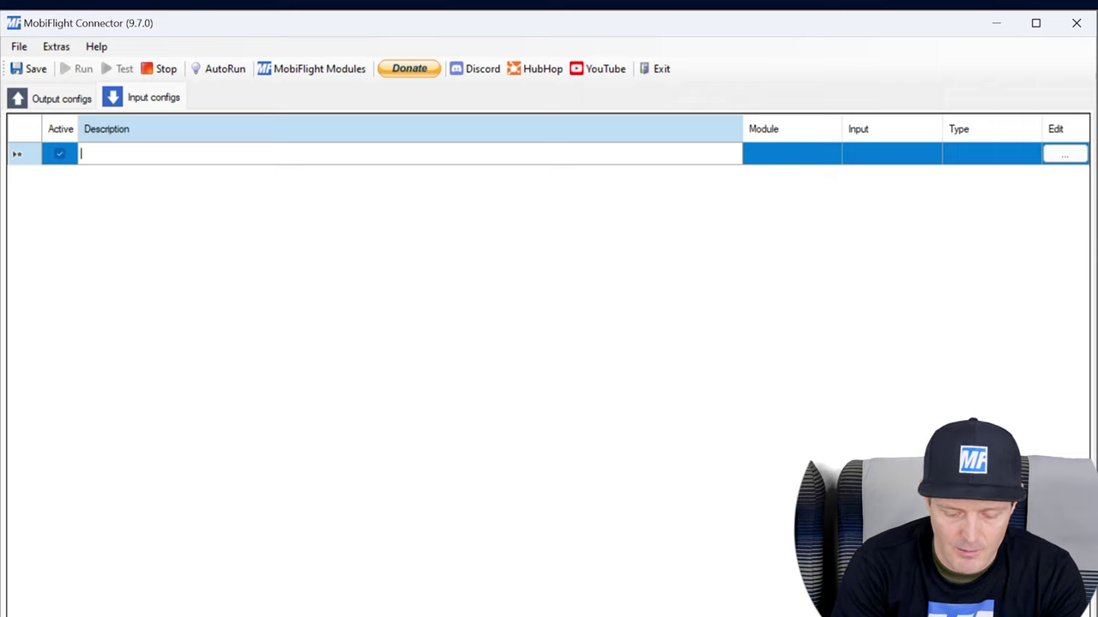
pyautogui.write('Par')
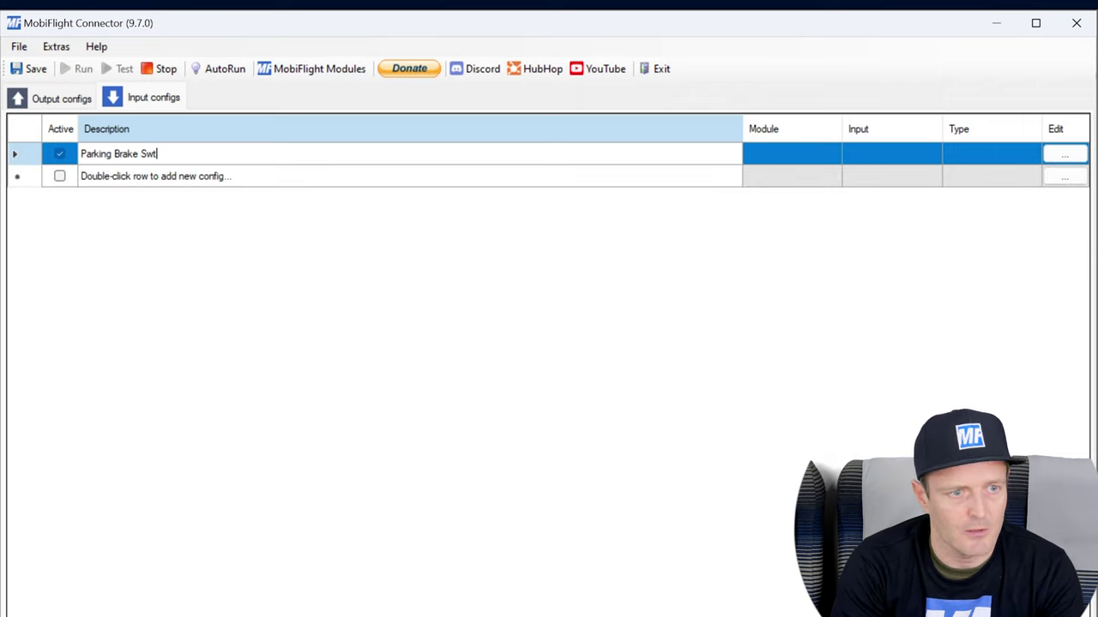
pyautogui.write('king Brake Switch')
pyautogui.press('Return')
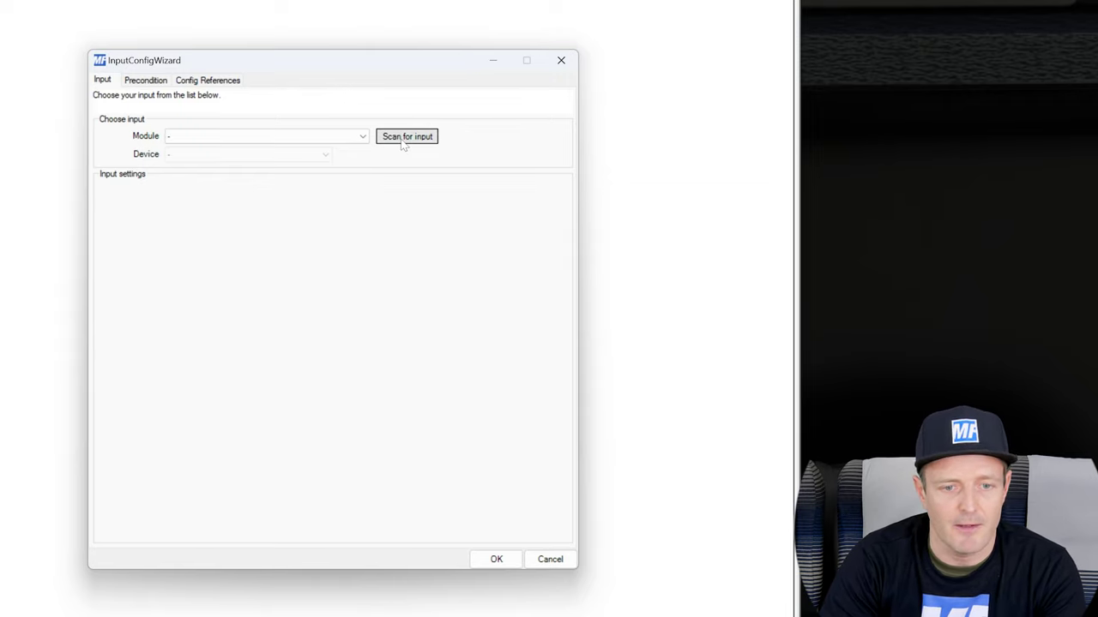
# Assign the config to TutorialBoard (COM9)'s ParkBrakeSwitch by scanning and flipping the switch.
pyautogui.click(403, 140)
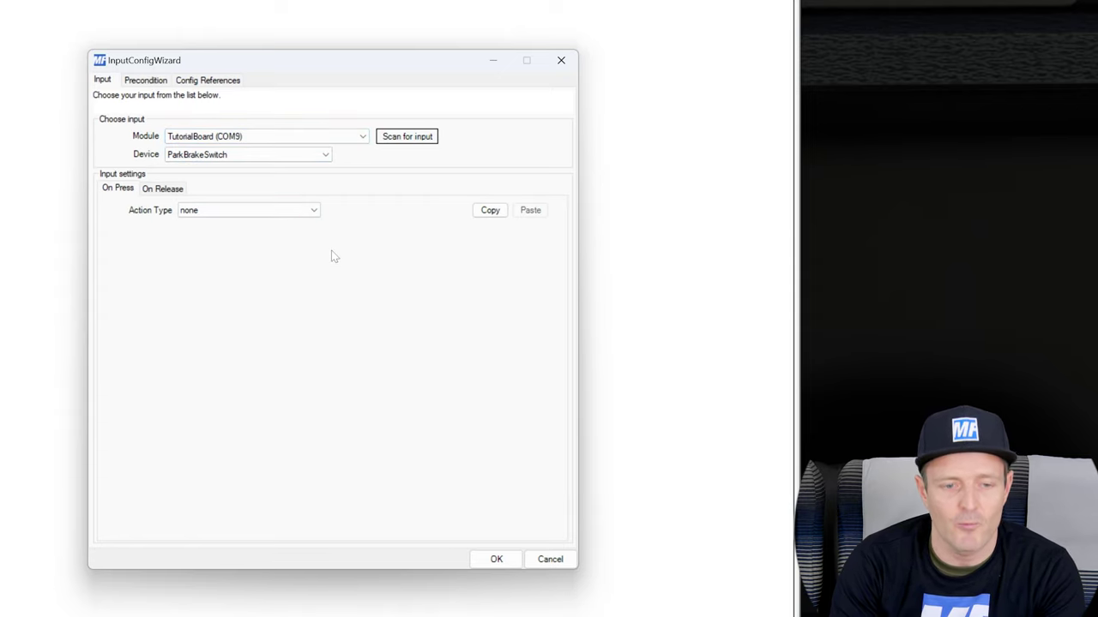
pyautogui.click(362, 137)
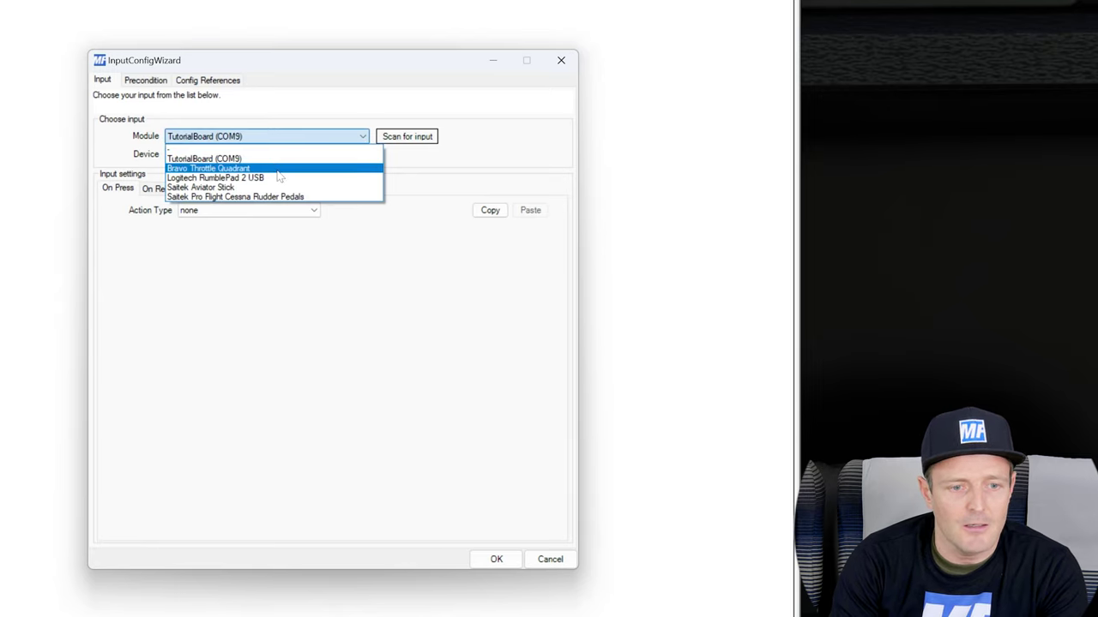
pyautogui.click(276, 169)
pyautogui.click(276, 157)
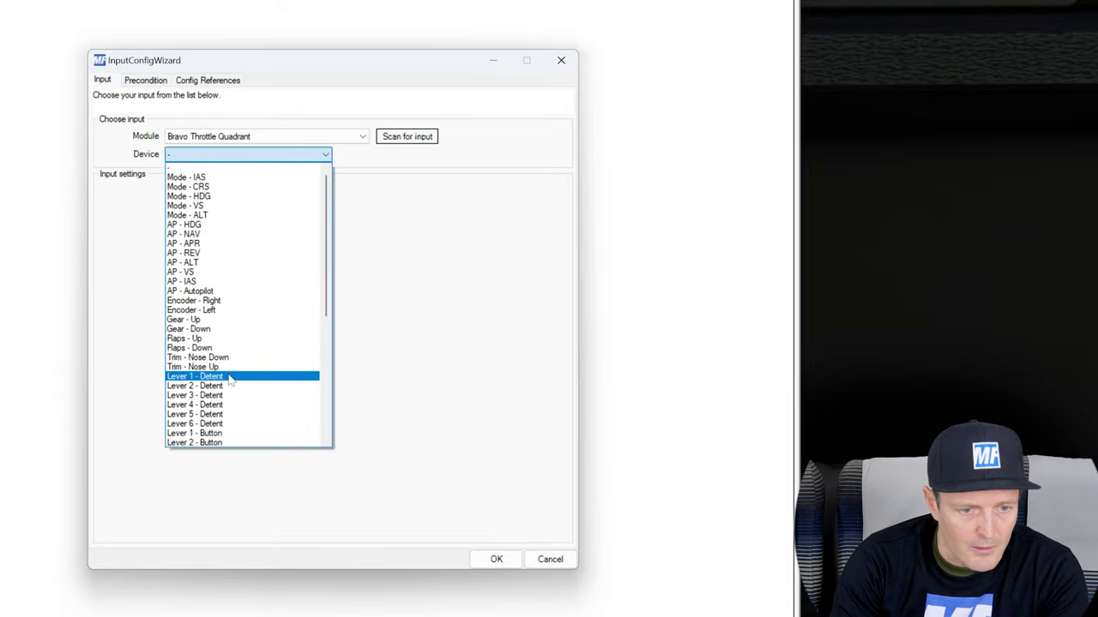
pyautogui.click(257, 377)
pyautogui.click(417, 143)
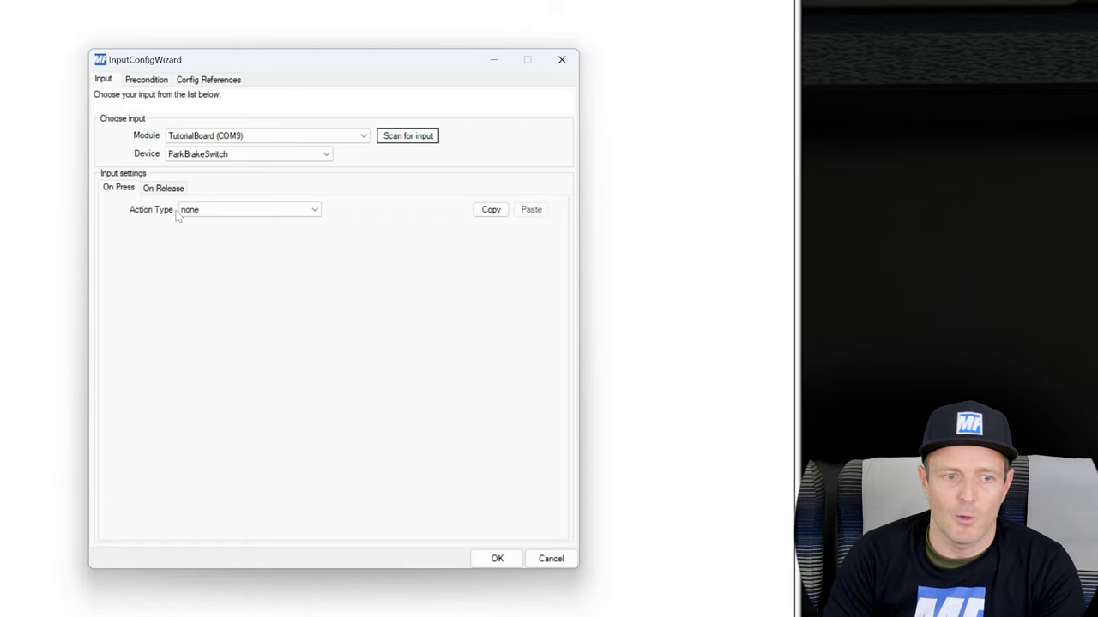
# Set the On Press action type to Microsoft Flight Simulator 2020 and browse its presets.
pyautogui.click(204, 210)
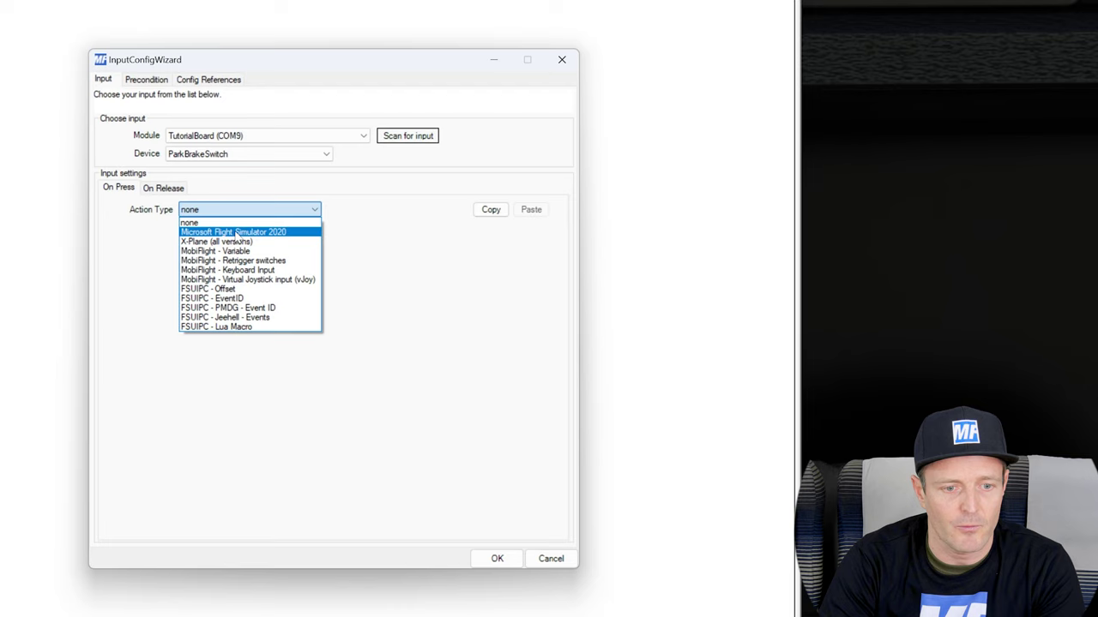
pyautogui.click(236, 233)
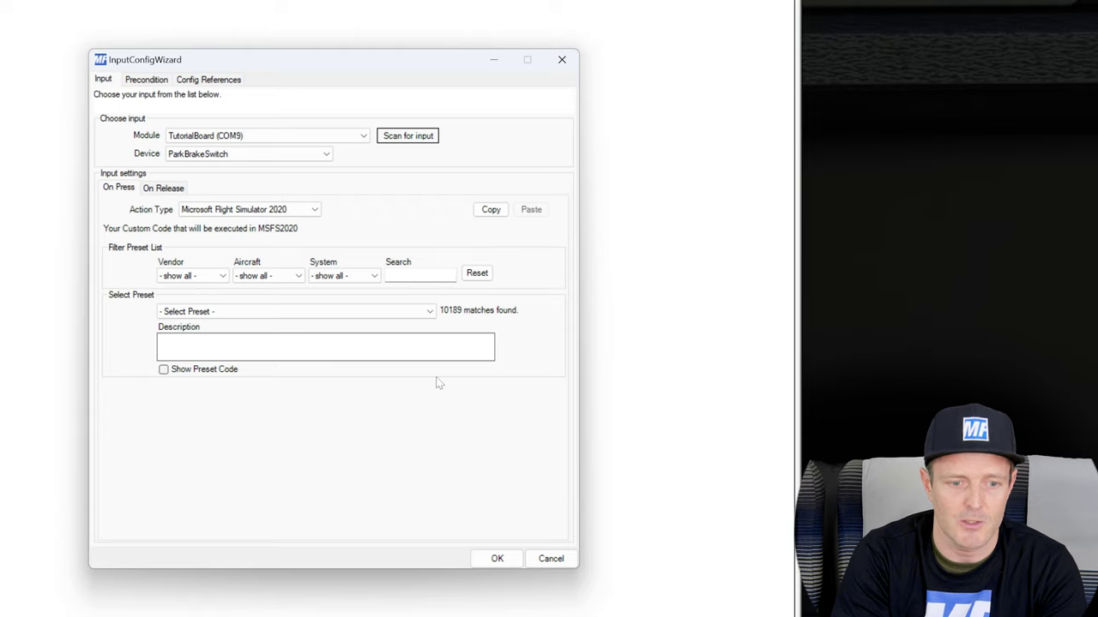
pyautogui.click(396, 274)
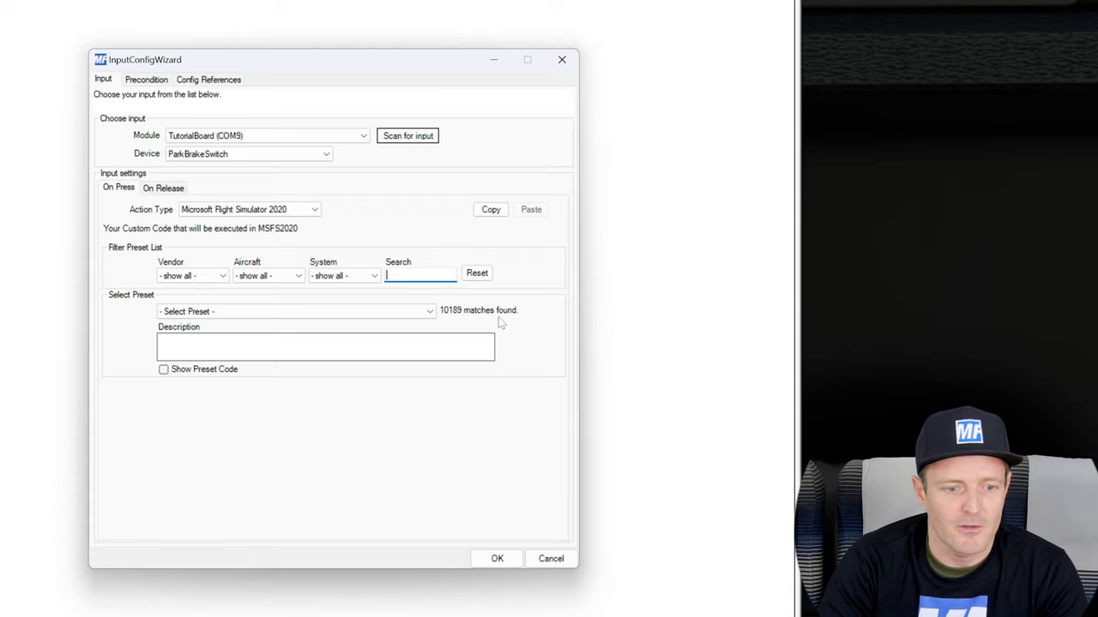
pyautogui.click(433, 319)
pyautogui.click(540, 294)
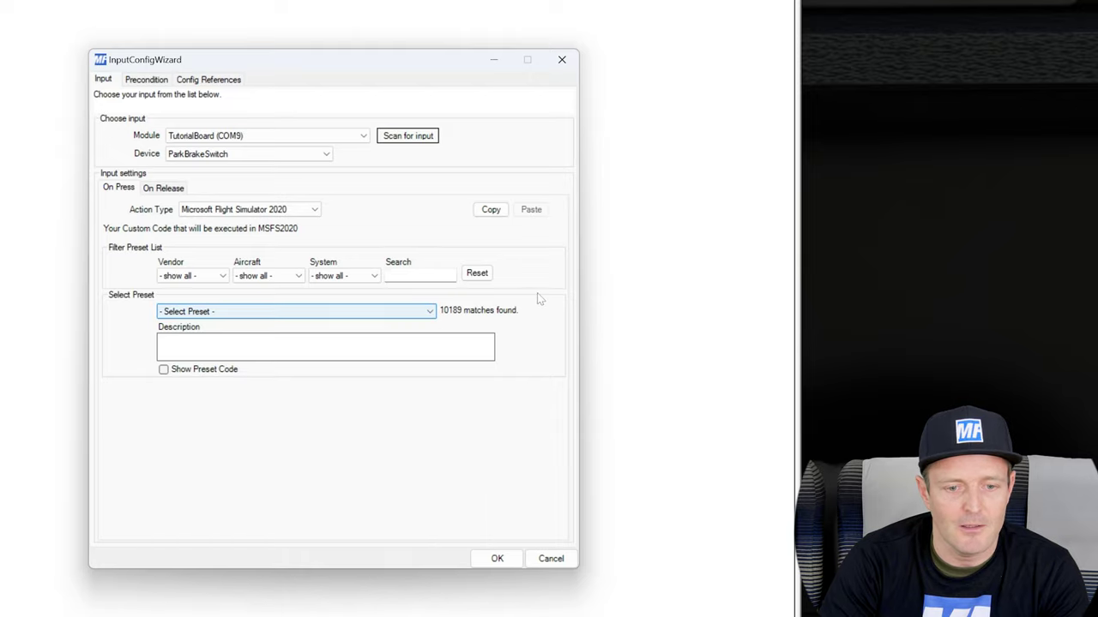
# Search presets for 'Parking' and set the Aircraft filter to Generic, leaving 3 matches.
pyautogui.click(420, 276)
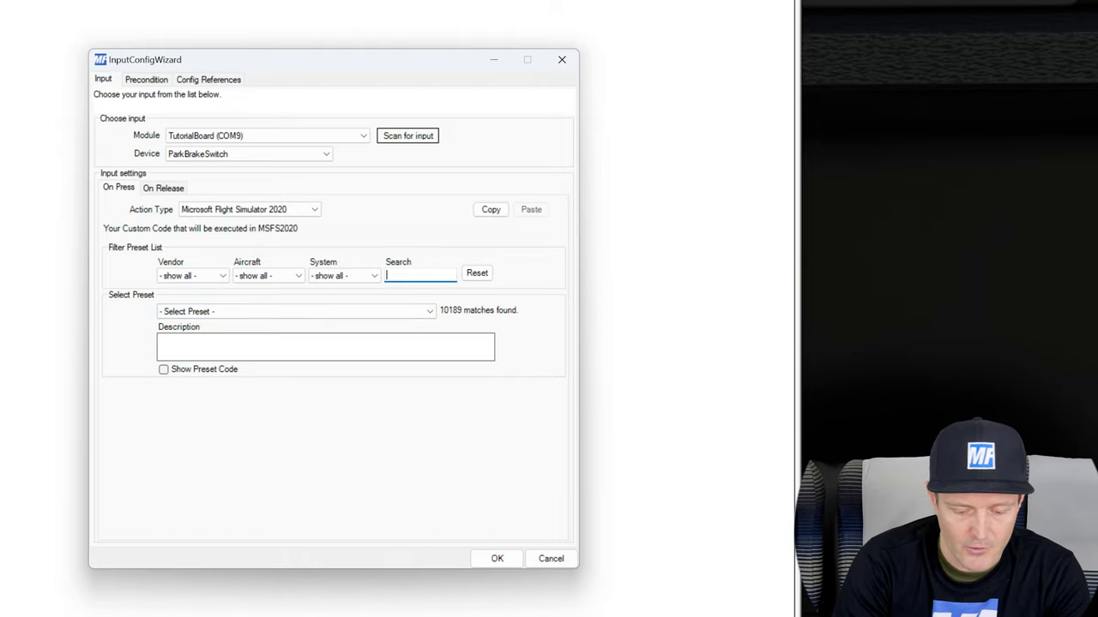
pyautogui.write('P')
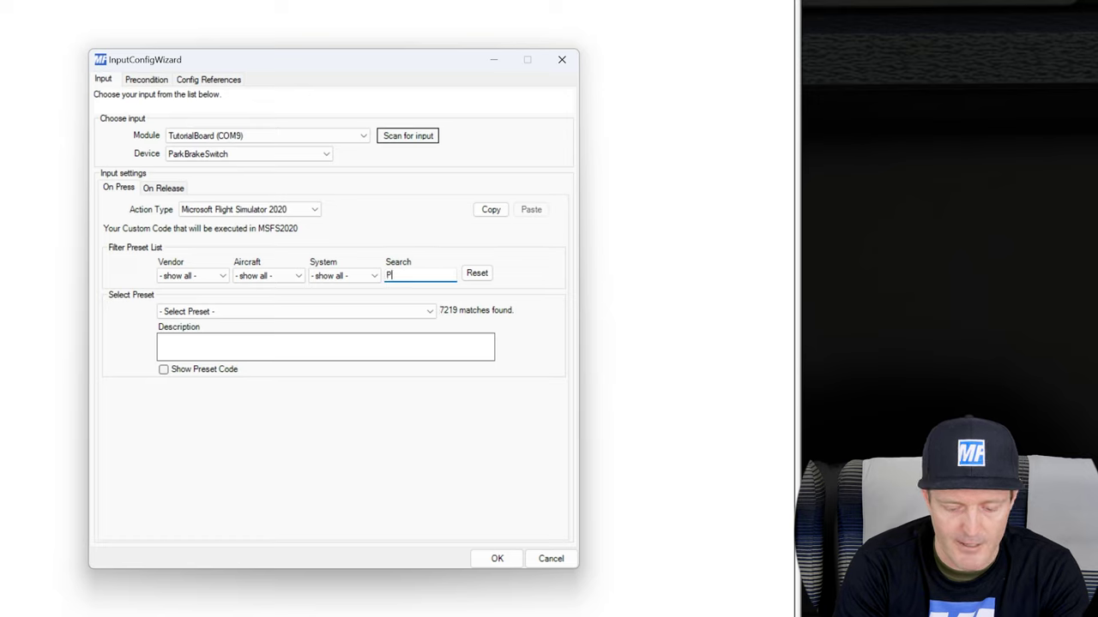
pyautogui.write('arking')
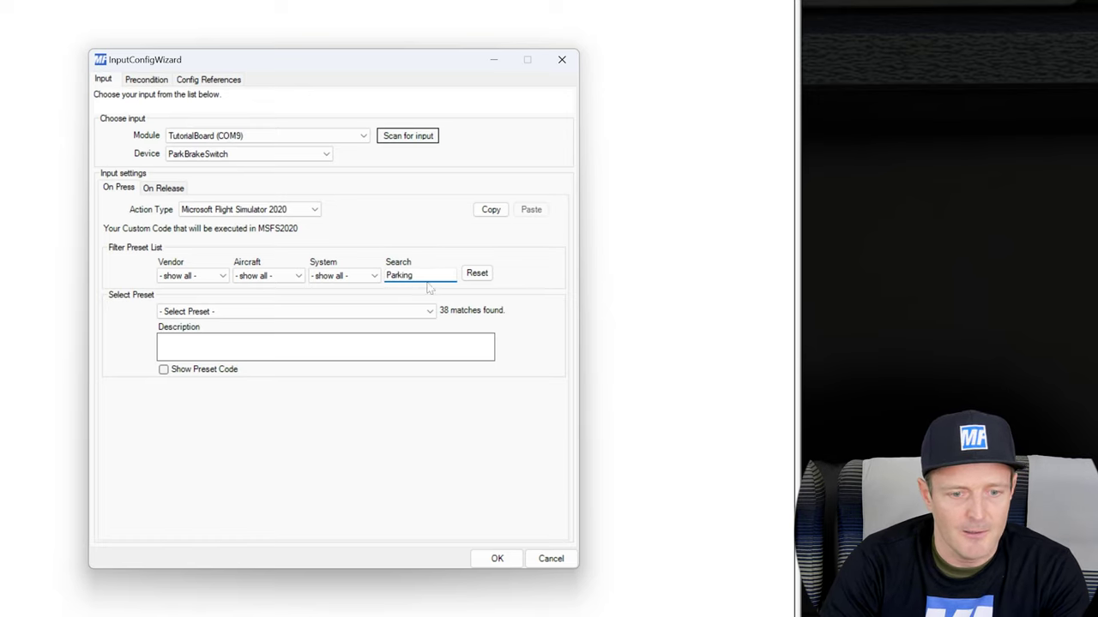
pyautogui.click(346, 275)
pyautogui.click(267, 275)
pyautogui.click(267, 275)
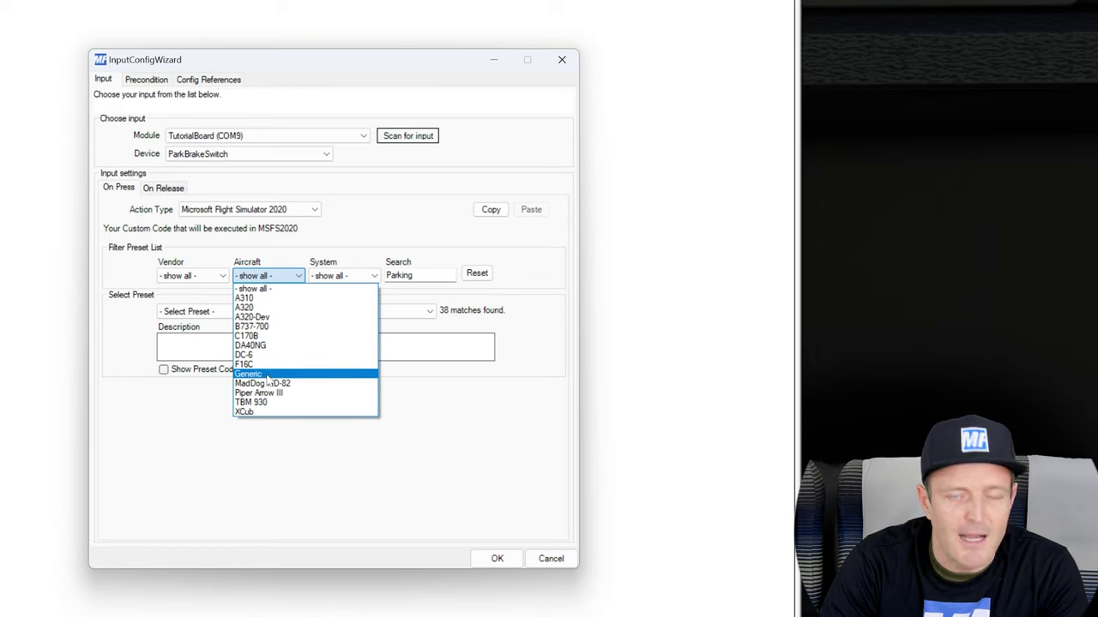
pyautogui.click(268, 377)
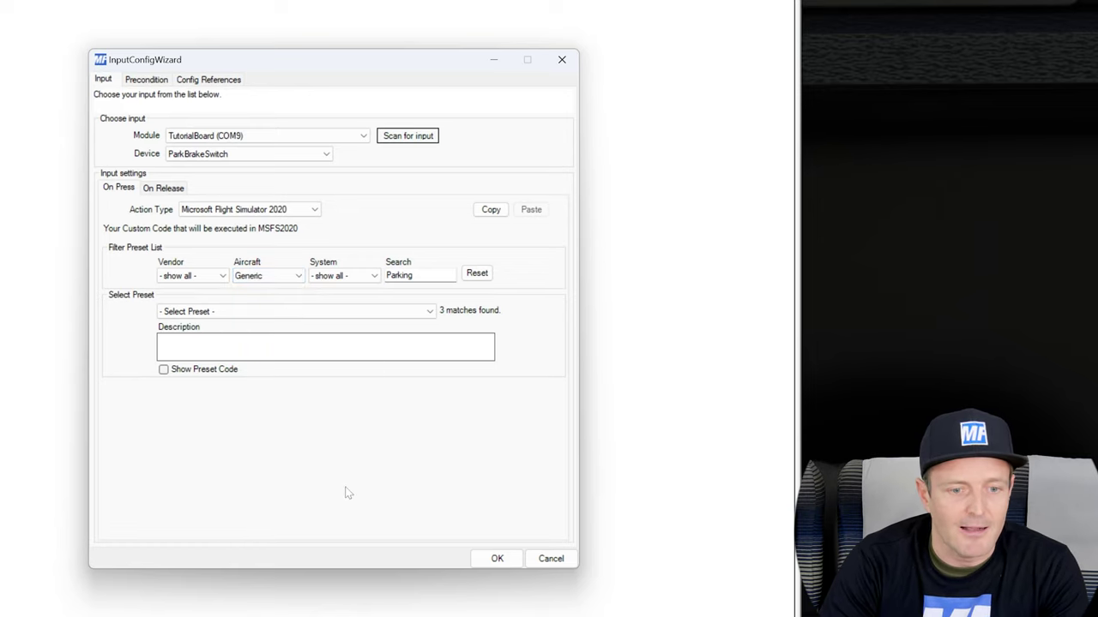
# Choose PARKING_BRAKES_ON as the On Press preset and inspect its preset code.
pyautogui.click(432, 312)
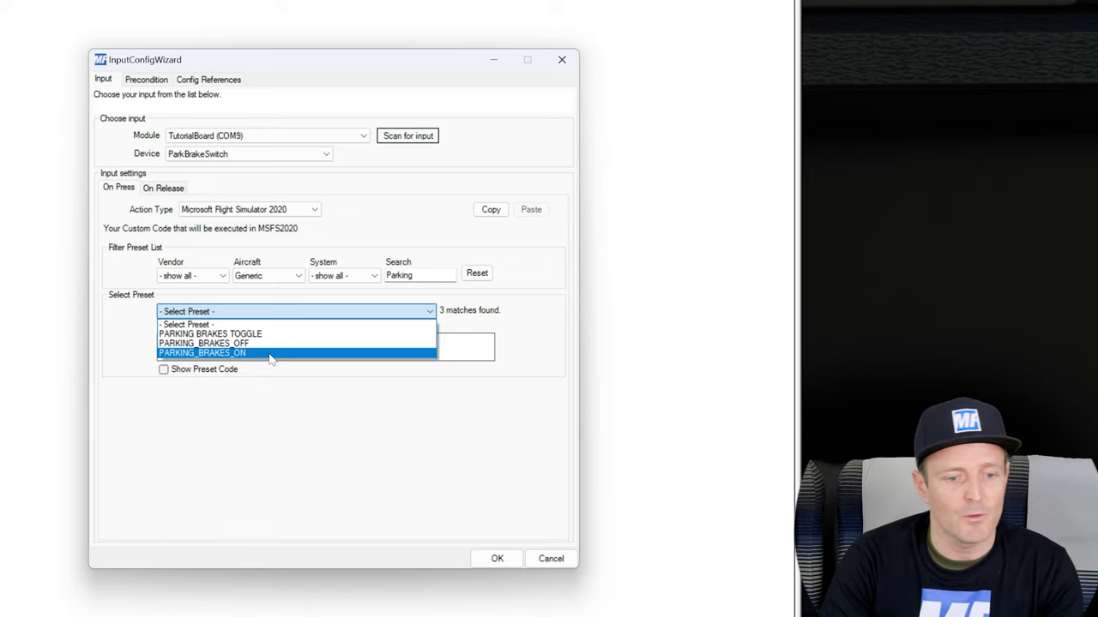
pyautogui.click(269, 353)
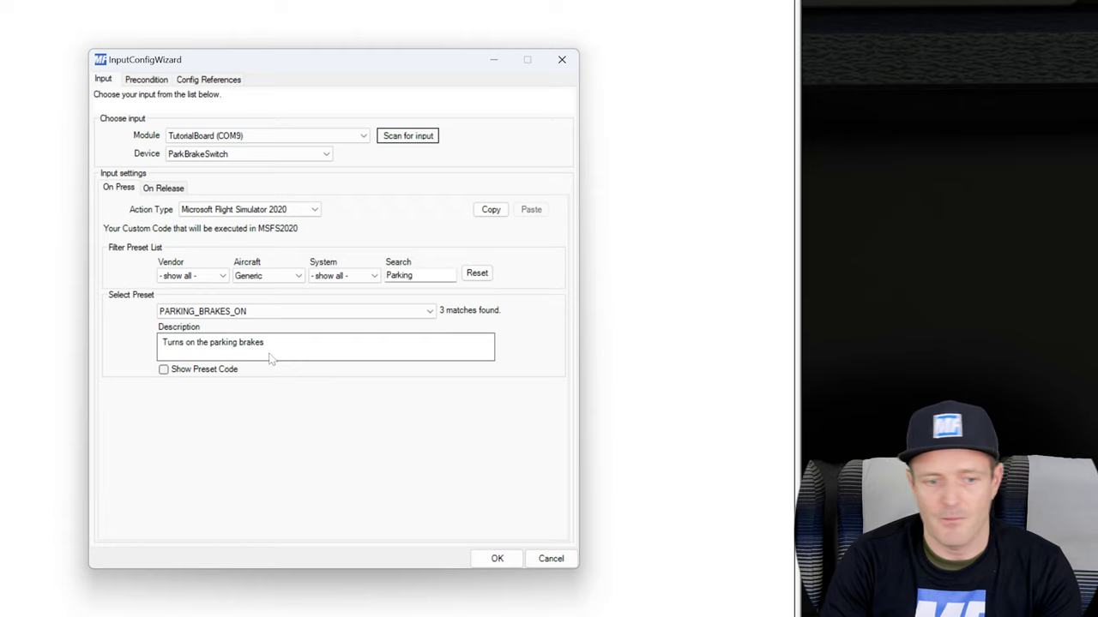
pyautogui.click(221, 371)
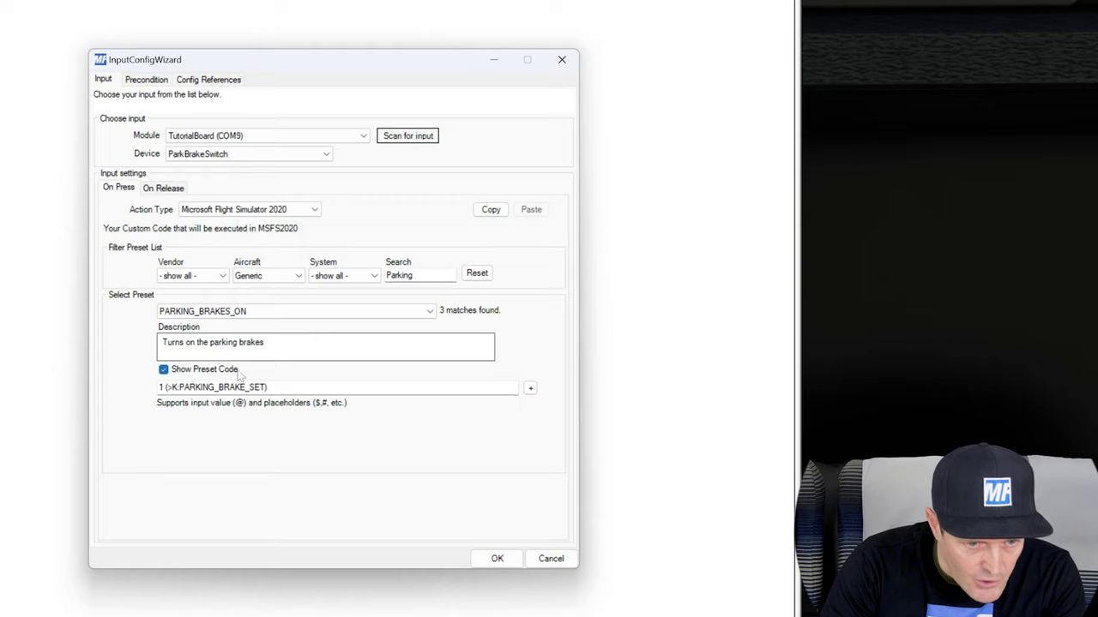
pyautogui.click(225, 370)
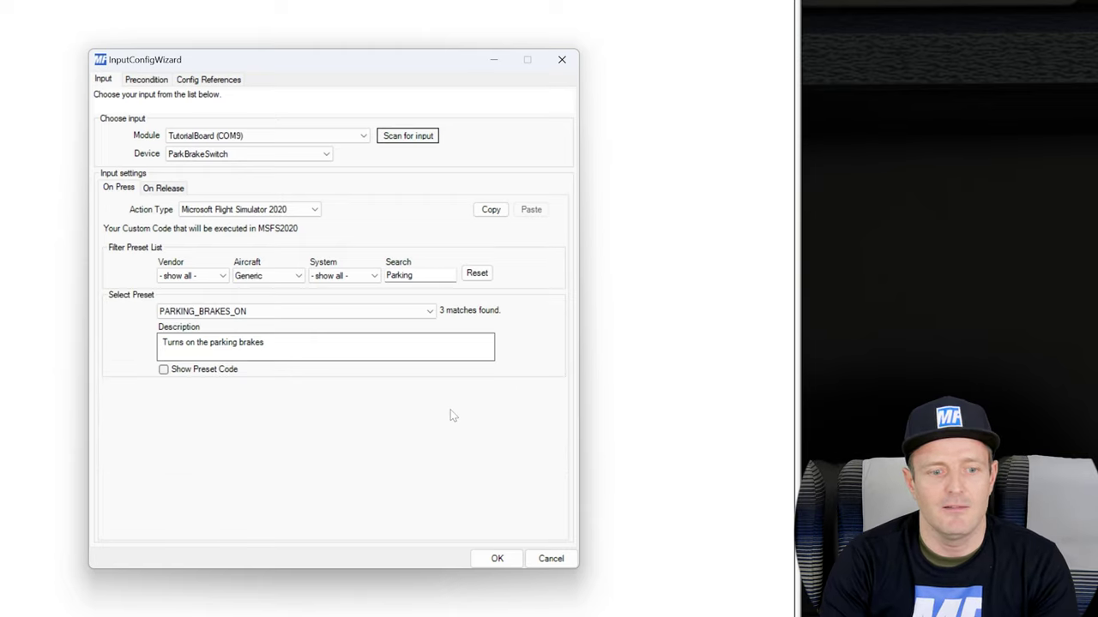
pyautogui.click(220, 374)
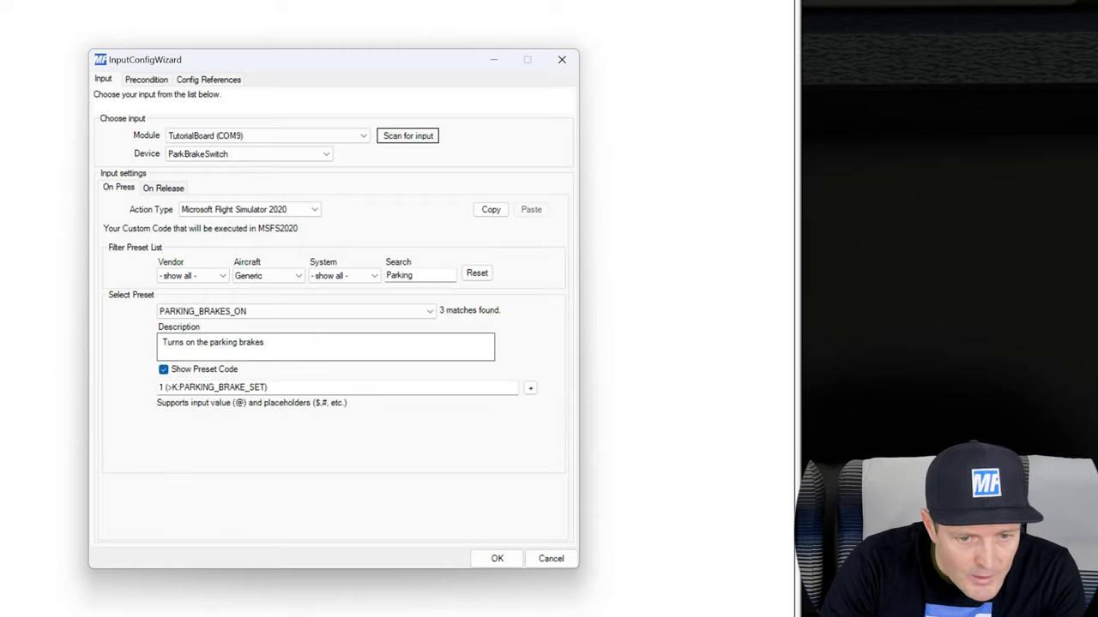
pyautogui.click(212, 370)
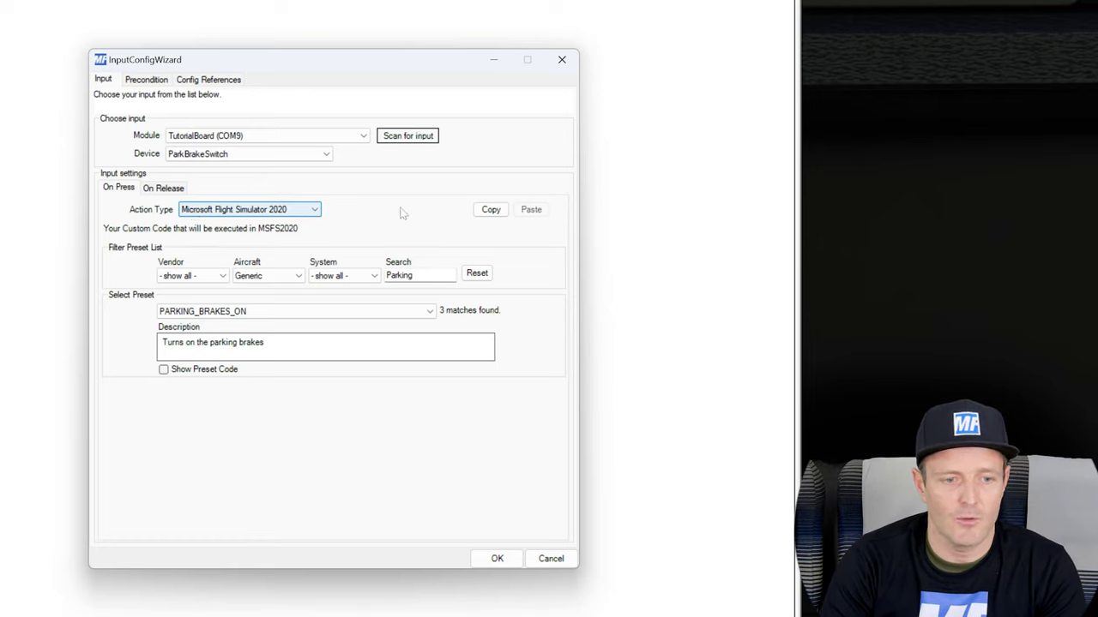
# Copy the On Press action into On Release and change its preset to PARKING_BRAKES_OFF.
pyautogui.click(491, 210)
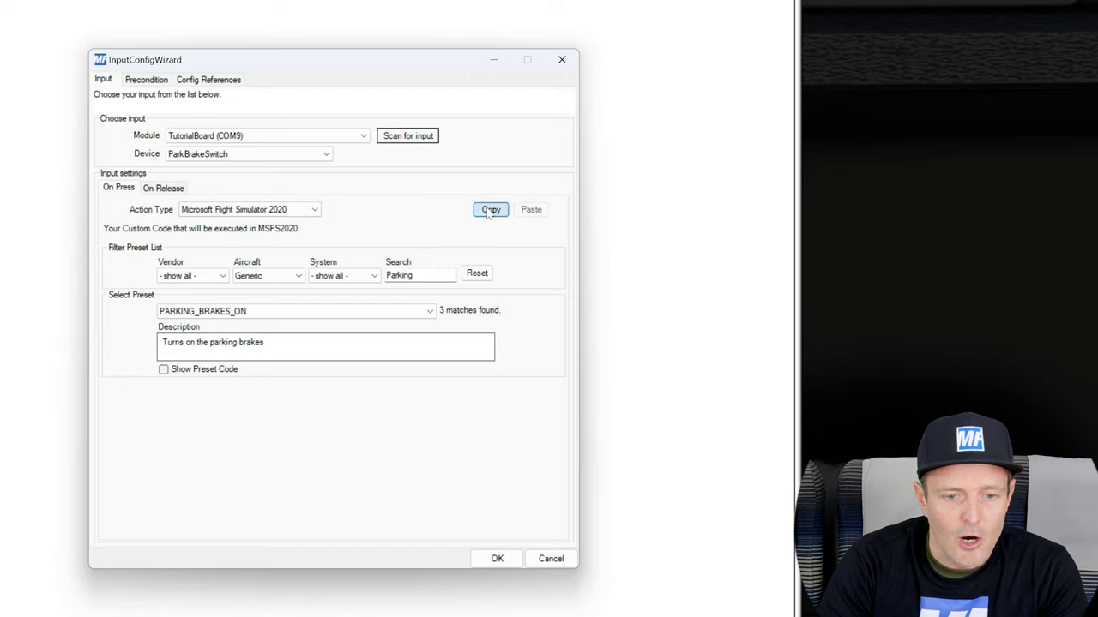
pyautogui.click(167, 189)
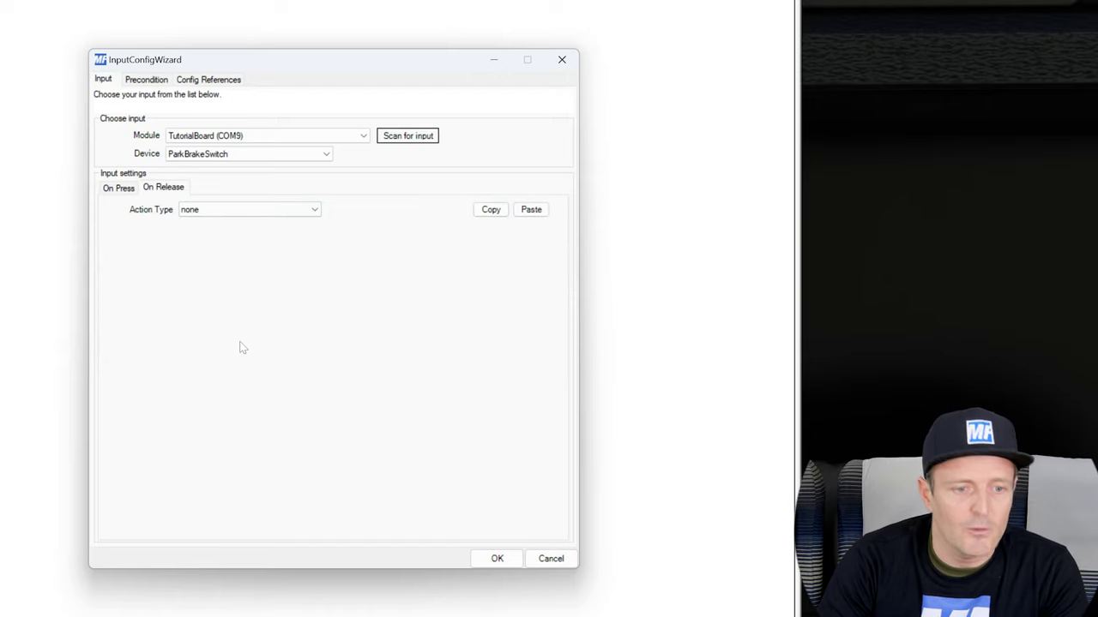
pyautogui.click(531, 210)
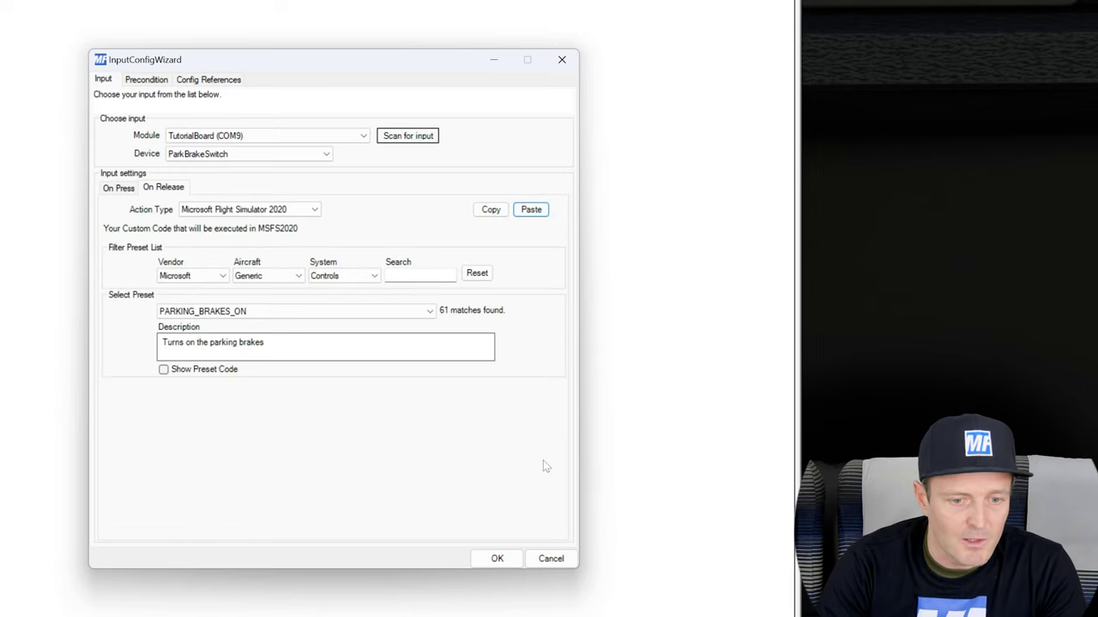
pyautogui.click(351, 313)
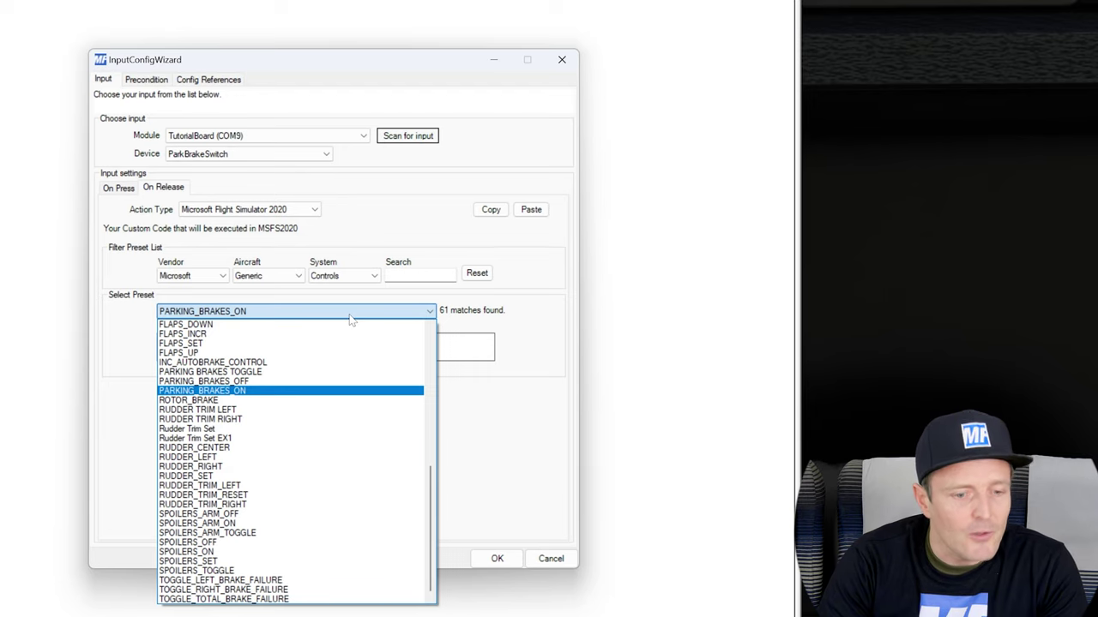
pyautogui.click(298, 381)
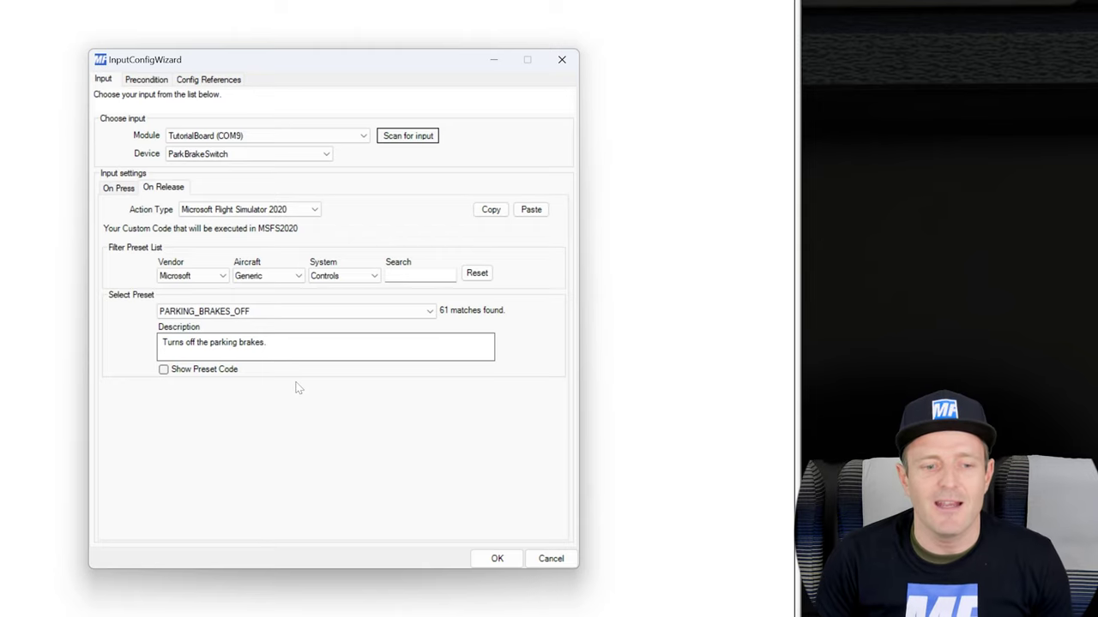
# Confirm the Parking Brake Switch config, release the sim's parking brake, then stop the configs.
pyautogui.click(507, 560)
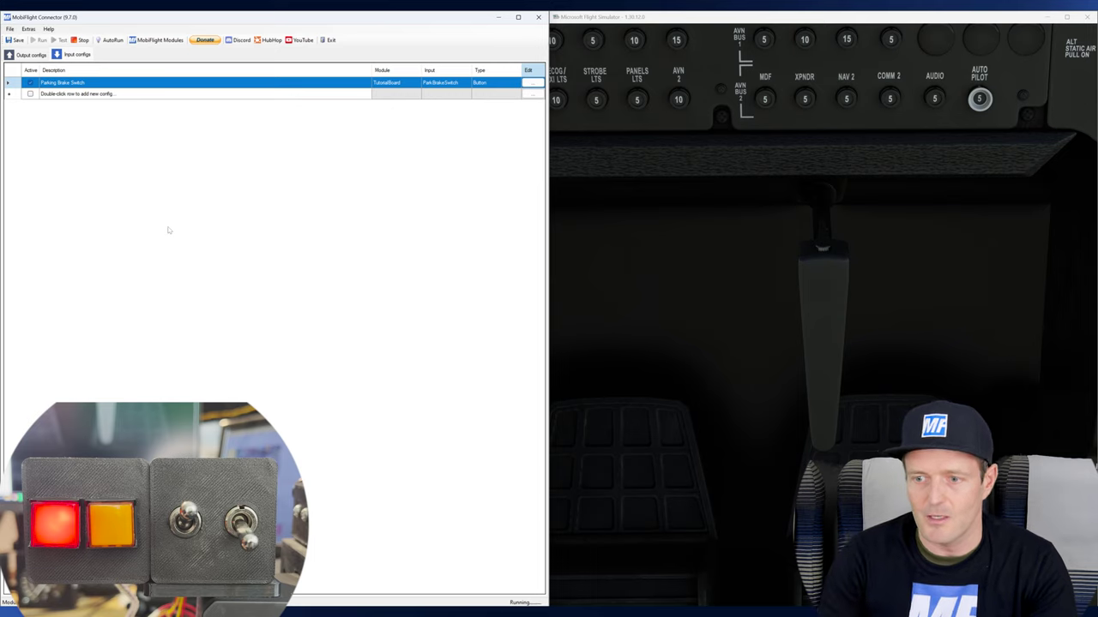
pyautogui.click(828, 272)
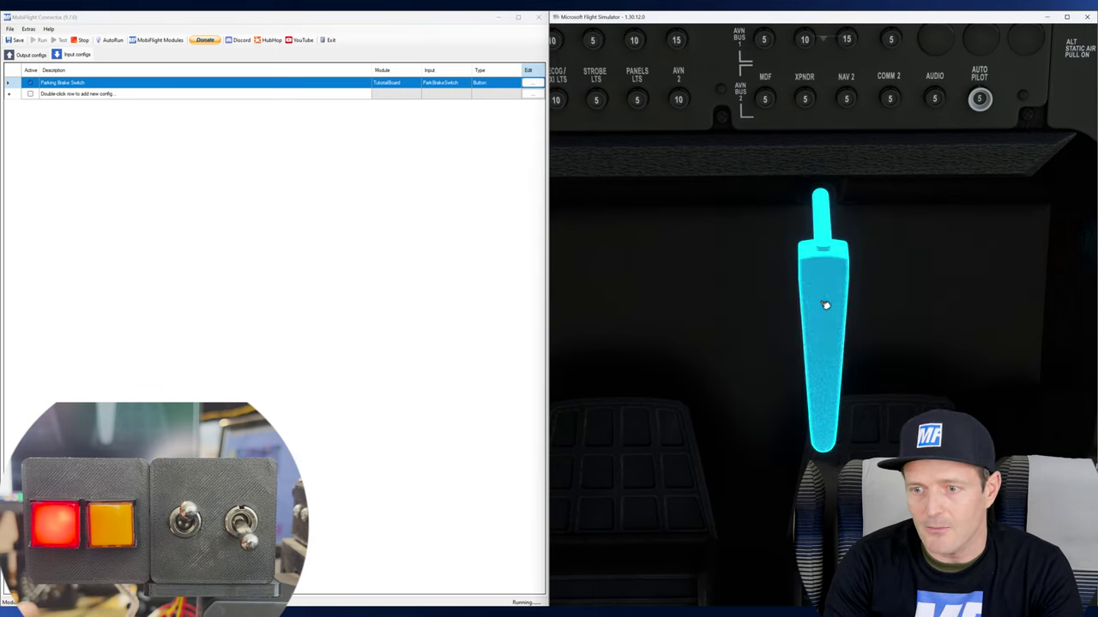
pyautogui.click(826, 273)
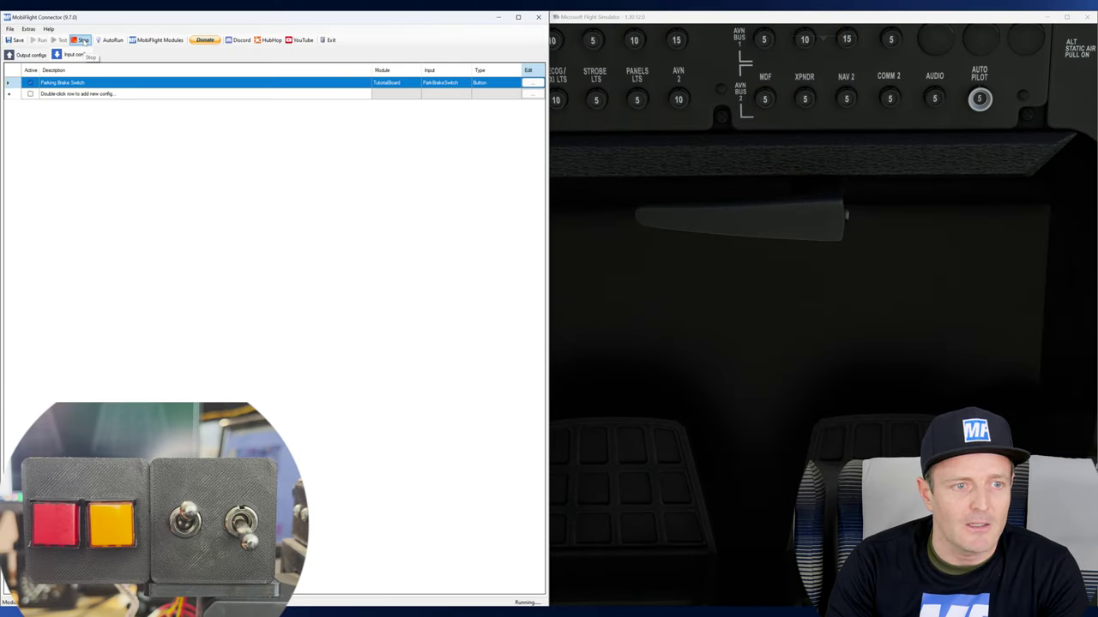
pyautogui.click(84, 40)
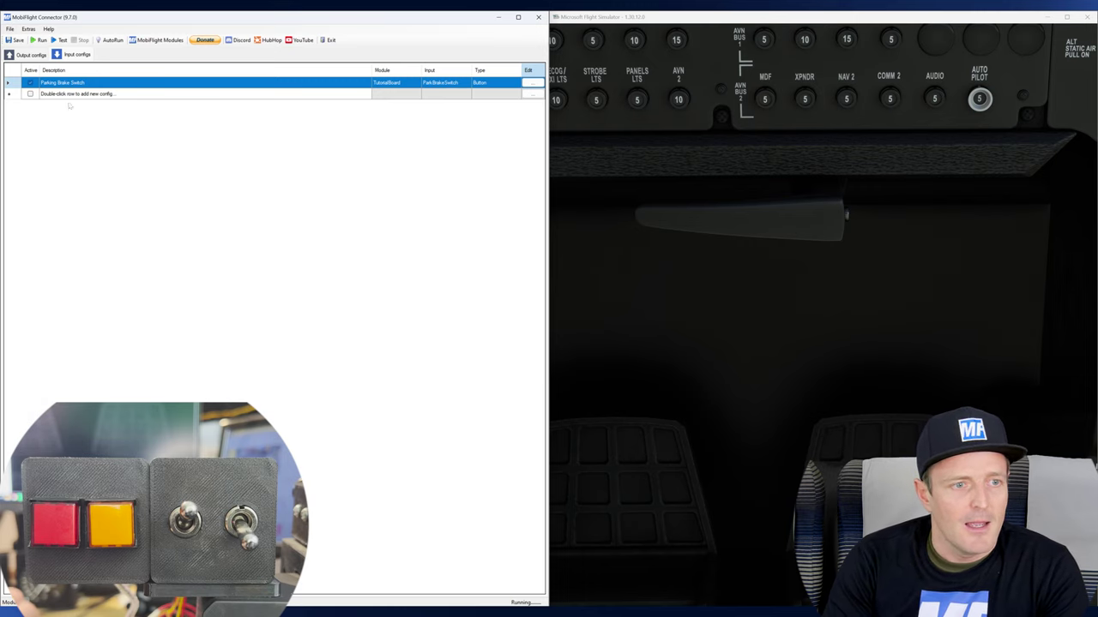
# Run the configs again so the switch re-engages the parking brake and lights the red lamp.
pyautogui.click(39, 41)
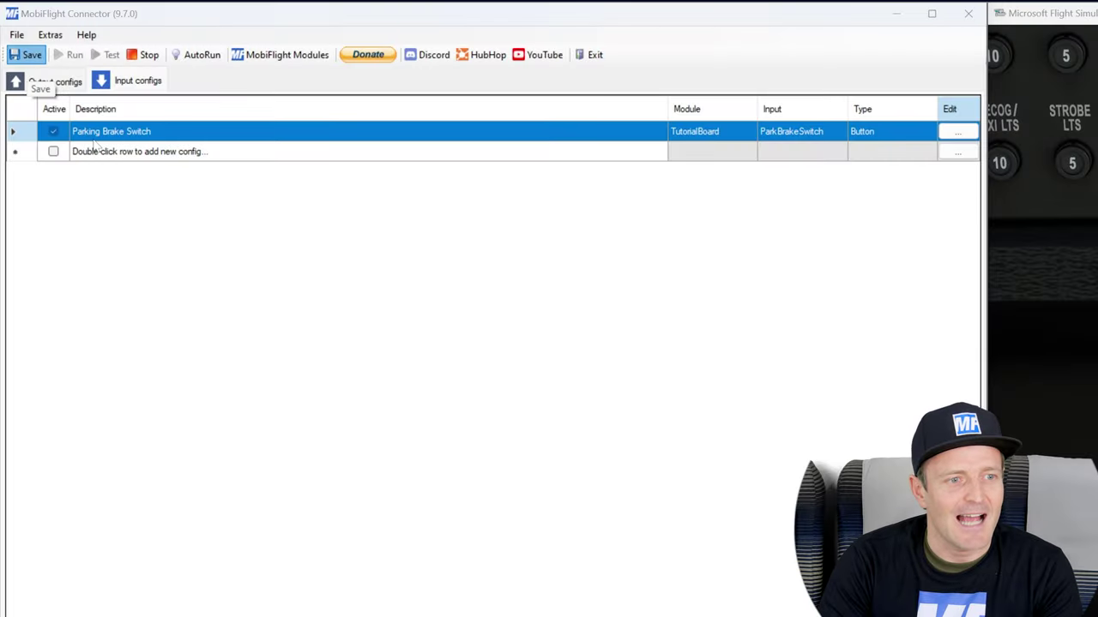
pyautogui.click(27, 54)
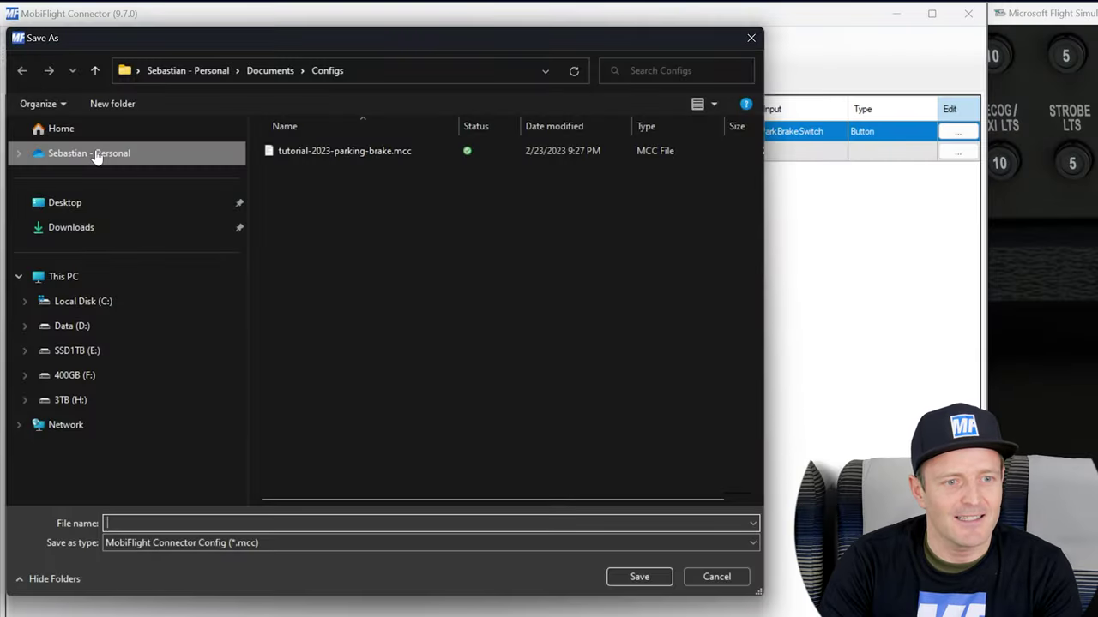
# Overwrite tutorial-2023-parking-brake.mcc in the Configs folder with the current configuration.
pyautogui.click(364, 151)
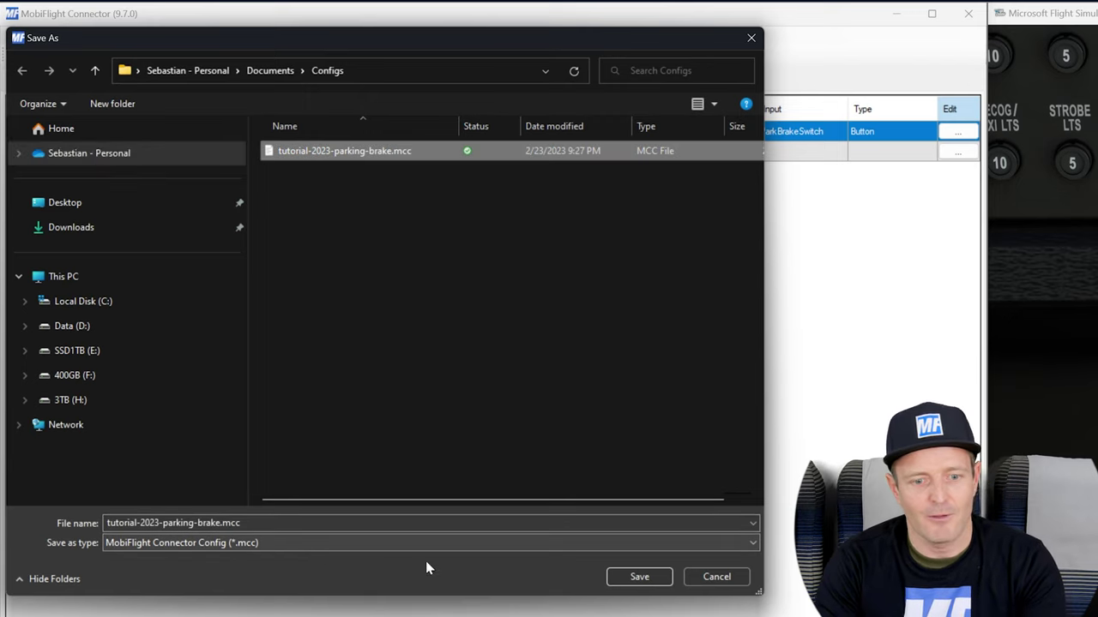
pyautogui.click(630, 577)
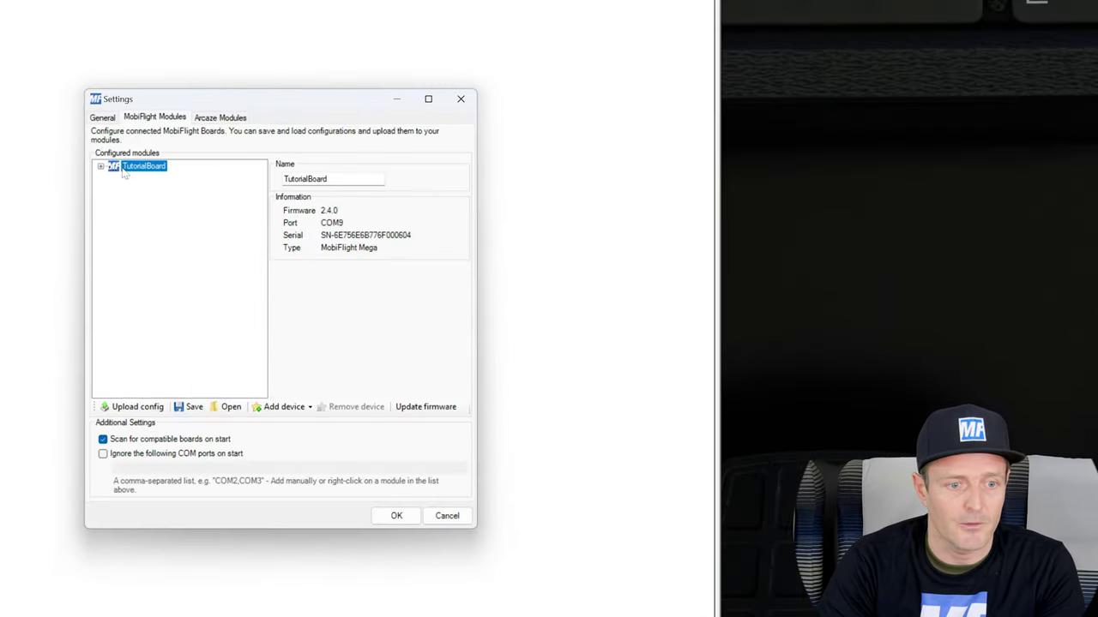
# Save TutorialBoard's board configuration as TutorialBoard.mfmc and close the module settings with OK.
pyautogui.doubleClick(124, 170)
pyautogui.rightClick(154, 167)
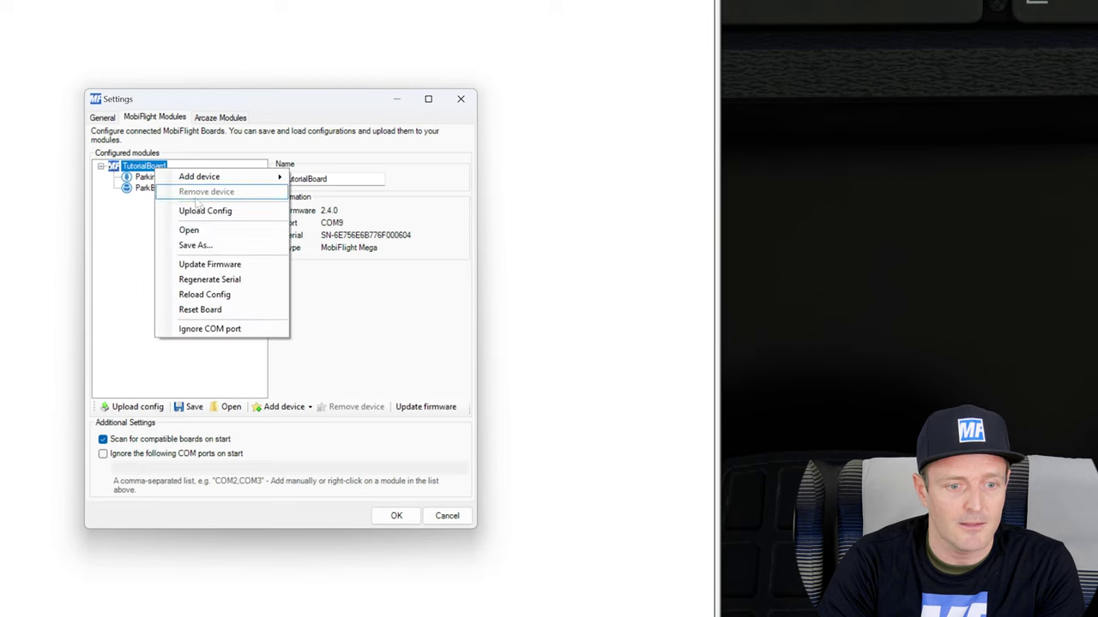
pyautogui.click(219, 244)
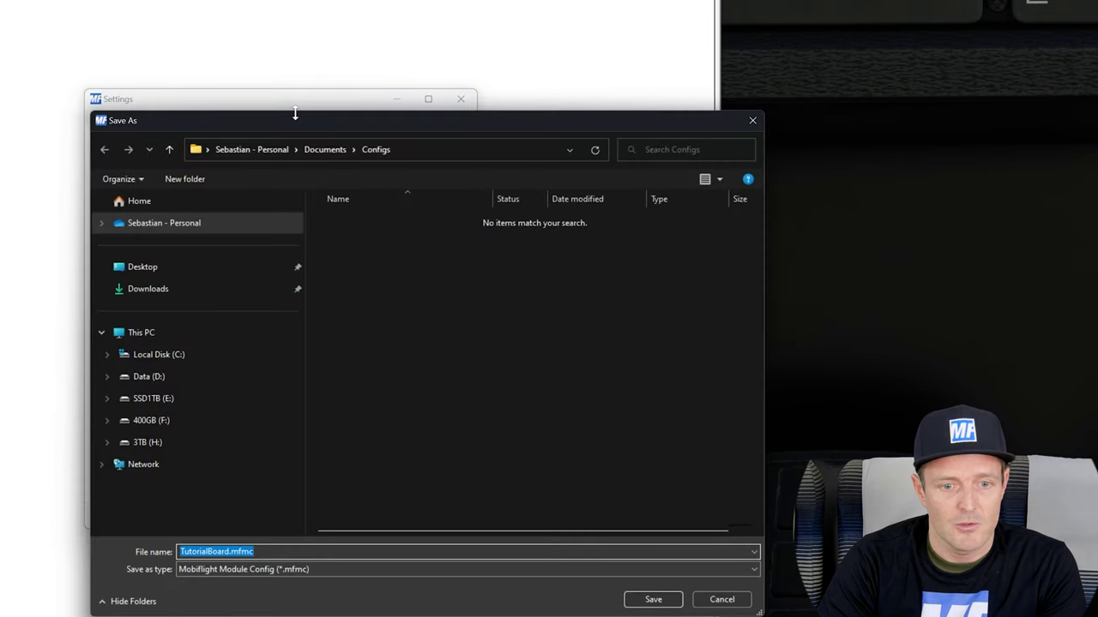
pyautogui.click(655, 602)
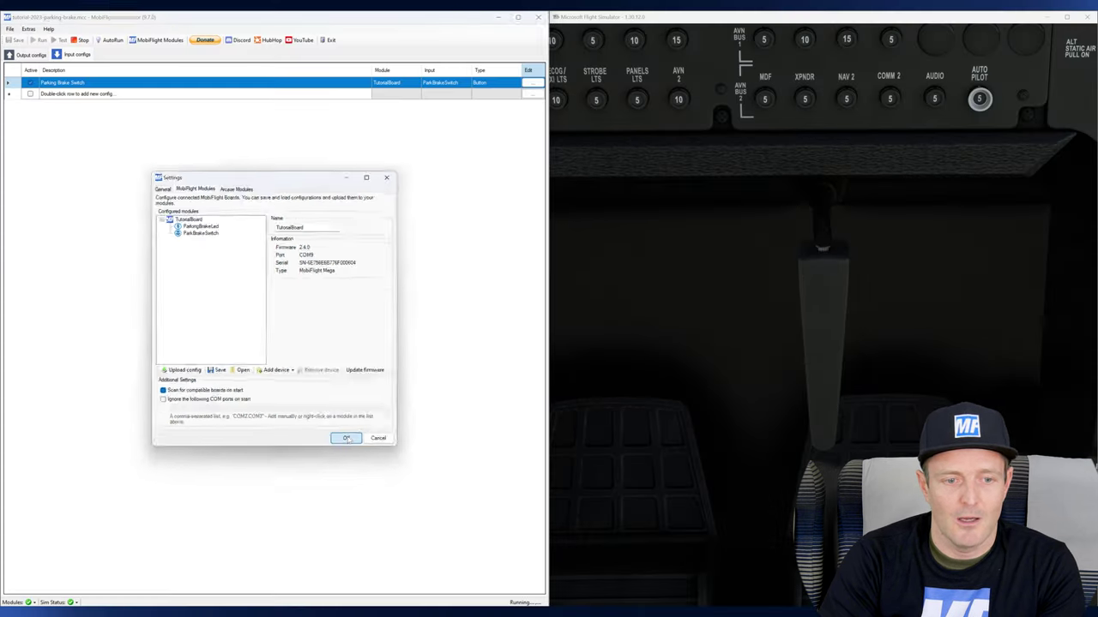
pyautogui.click(397, 516)
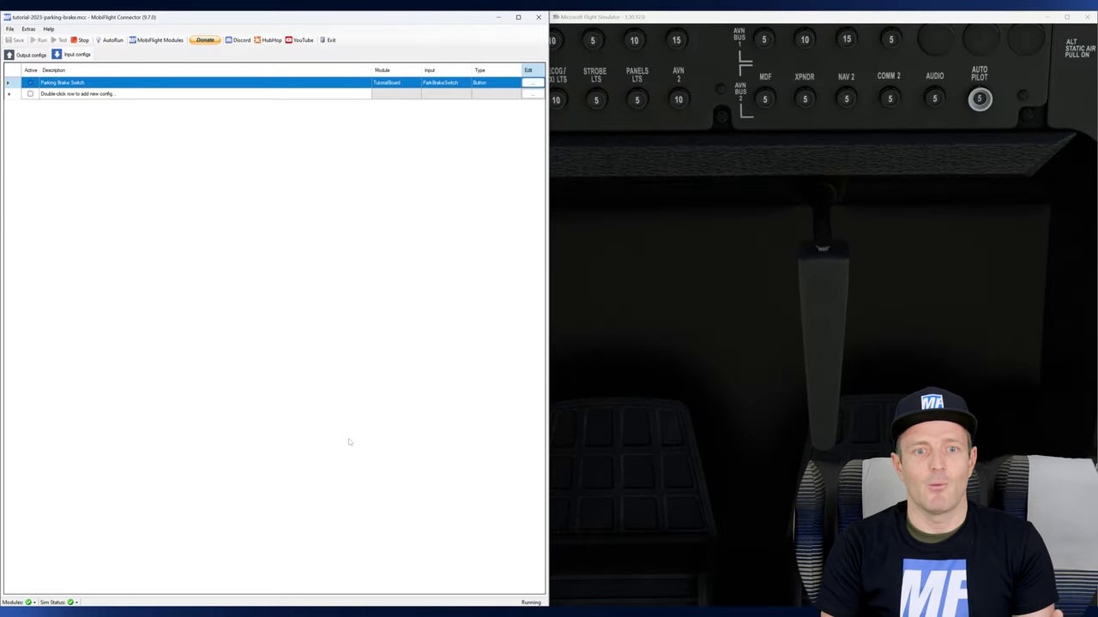